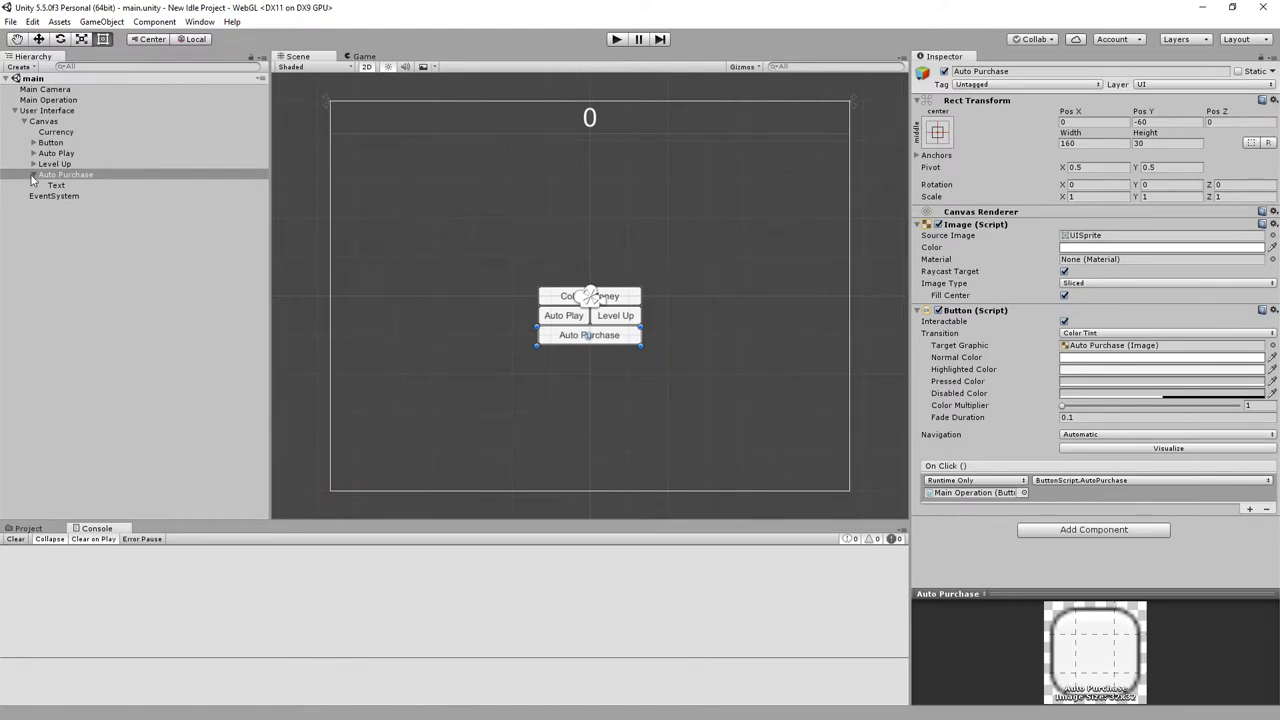
Step: Create an empty GameObject under the Canvas and name it My Building
{"action": "left_click", "coordinate": [57, 230]}
{"action": "right_click", "coordinate": [57, 230]}
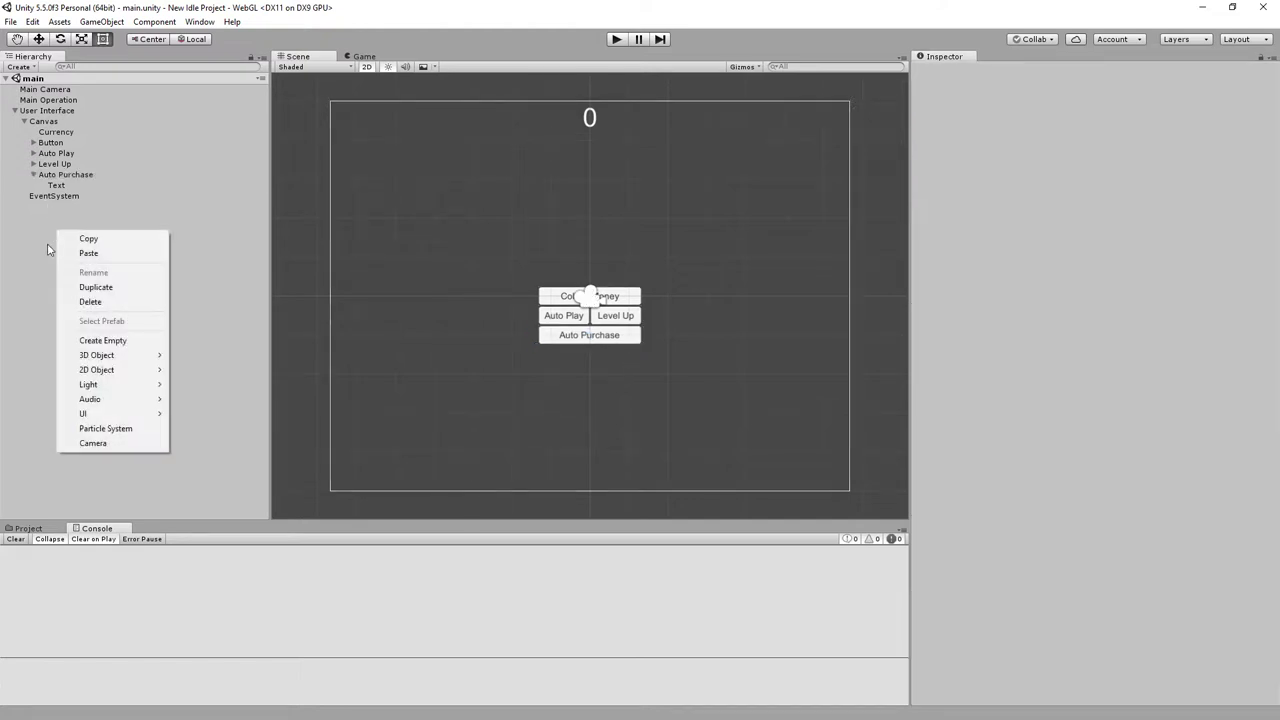
{"action": "left_click", "coordinate": [23, 279]}
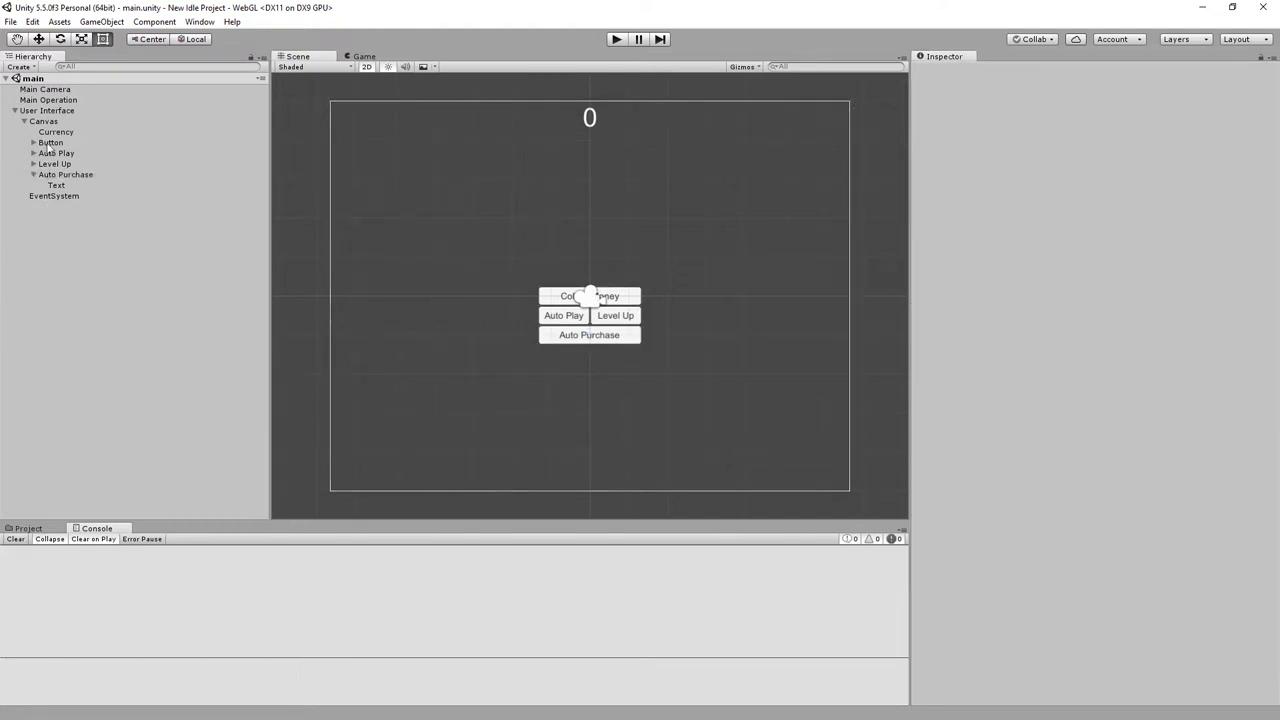
{"action": "right_click", "coordinate": [64, 237]}
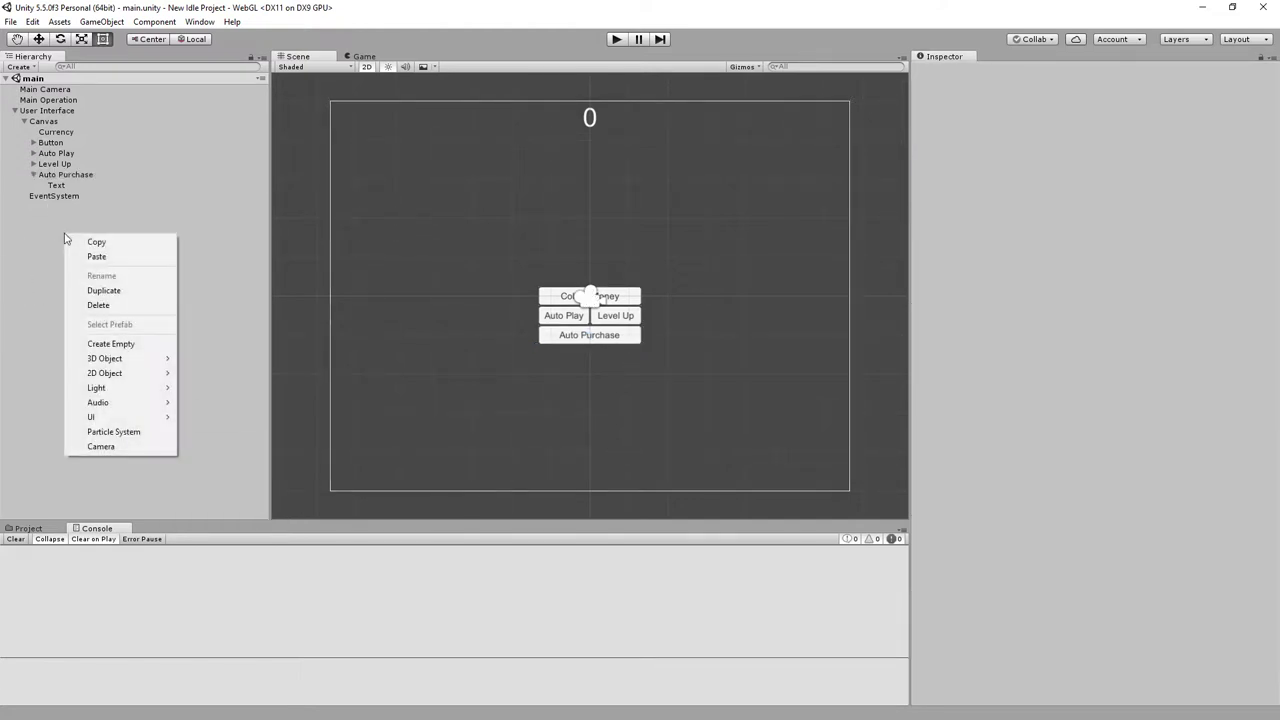
{"action": "left_click", "coordinate": [40, 121]}
{"action": "right_click", "coordinate": [40, 121]}
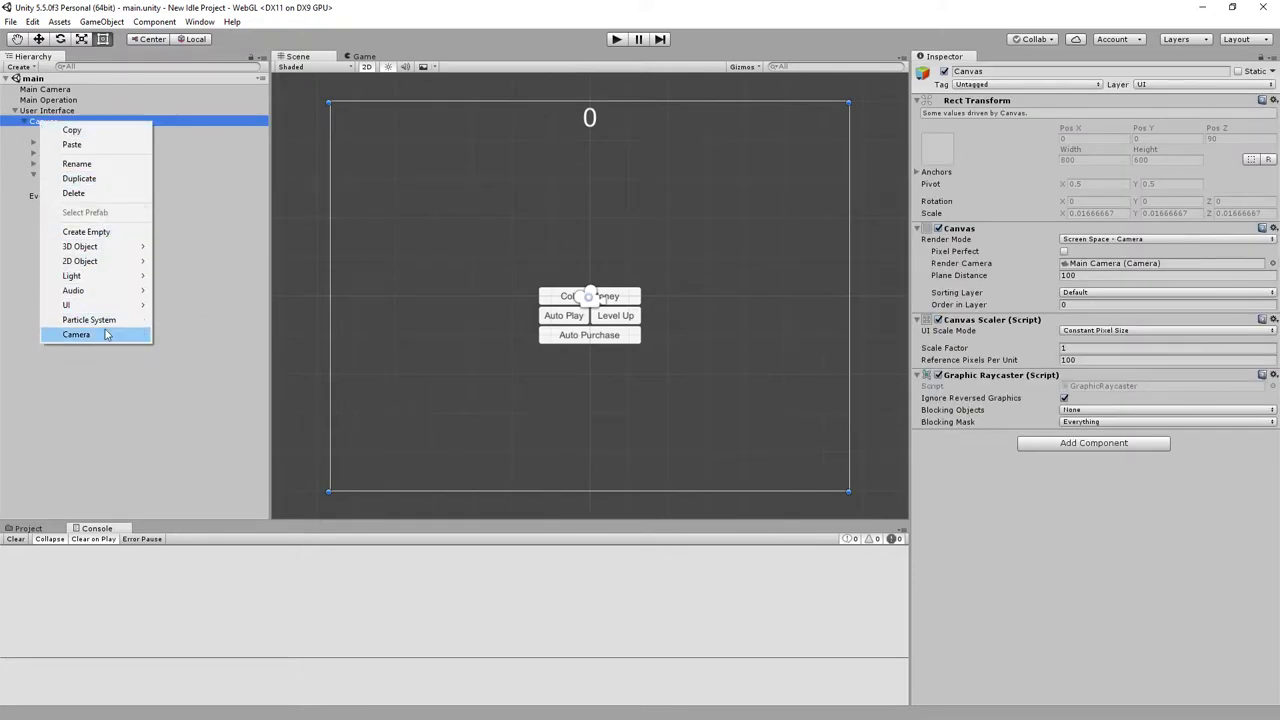
{"action": "left_click", "coordinate": [100, 233]}
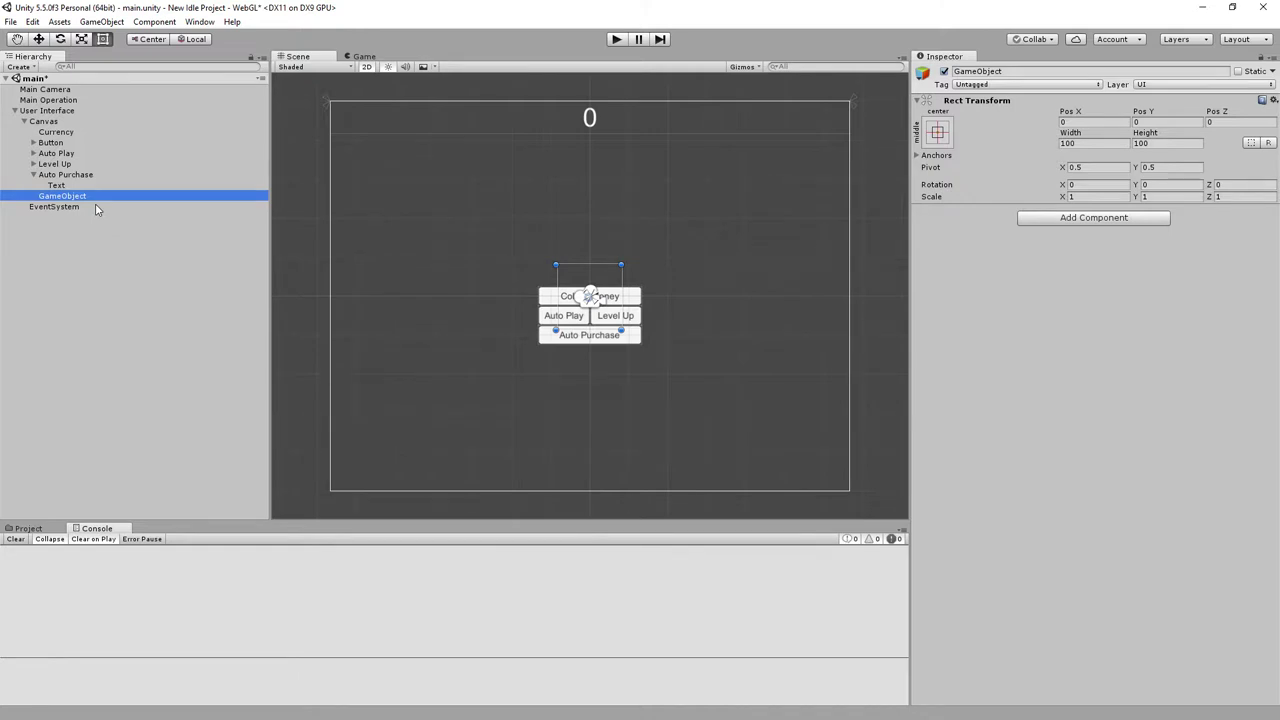
{"action": "key", "text": "F2"}
{"action": "type", "text": "My Building"}
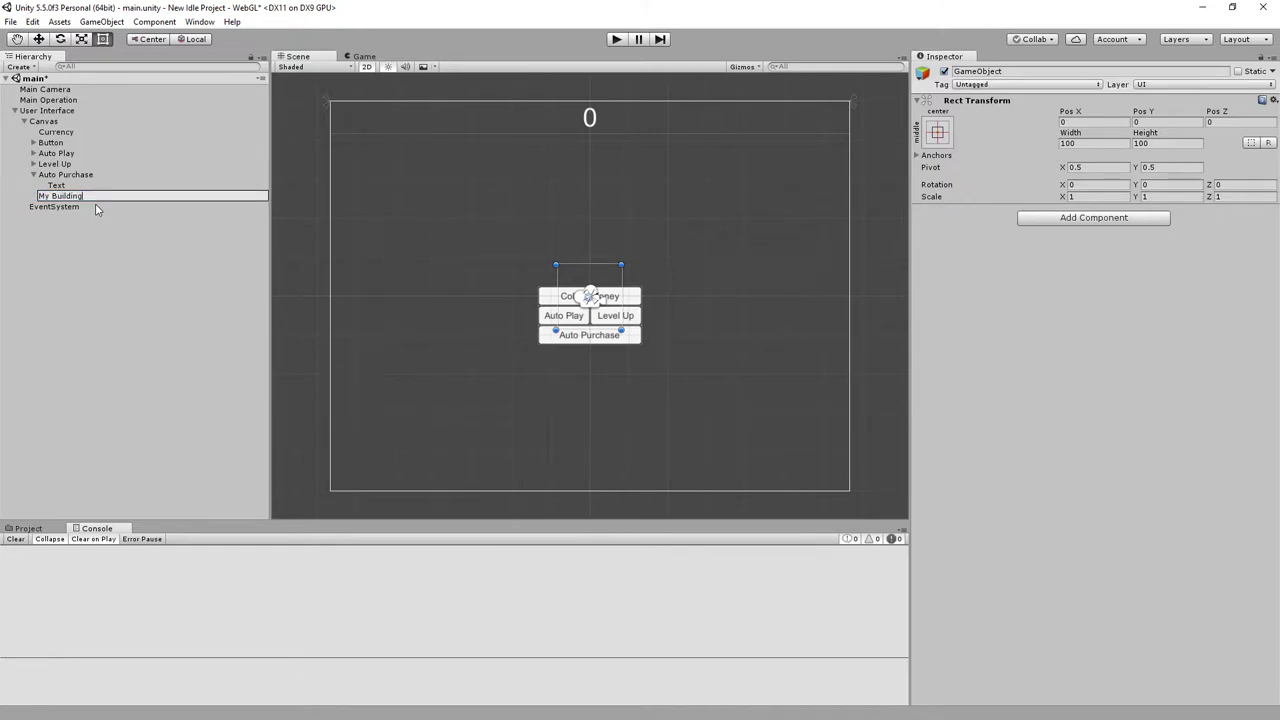
{"action": "key", "text": "Return"}
Step: Collapse Auto Purchase's children and reselect My Building in the Hierarchy
{"action": "key", "text": "Up"}
{"action": "key", "text": "Up"}
{"action": "key", "text": "Left"}
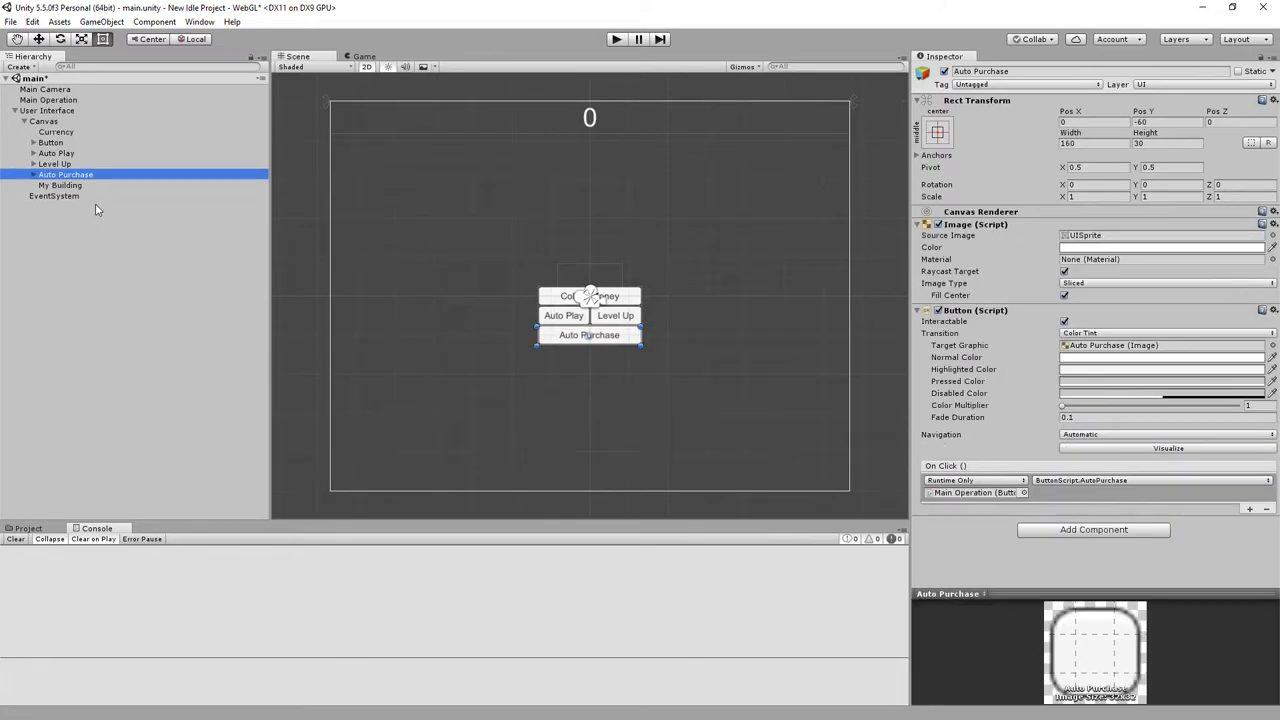
{"action": "key", "text": "shift+Up"}
{"action": "key", "text": "shift+Up"}
{"action": "key", "text": "shift+Down"}
{"action": "key", "text": "shift+Down"}
{"action": "key", "text": "Down"}
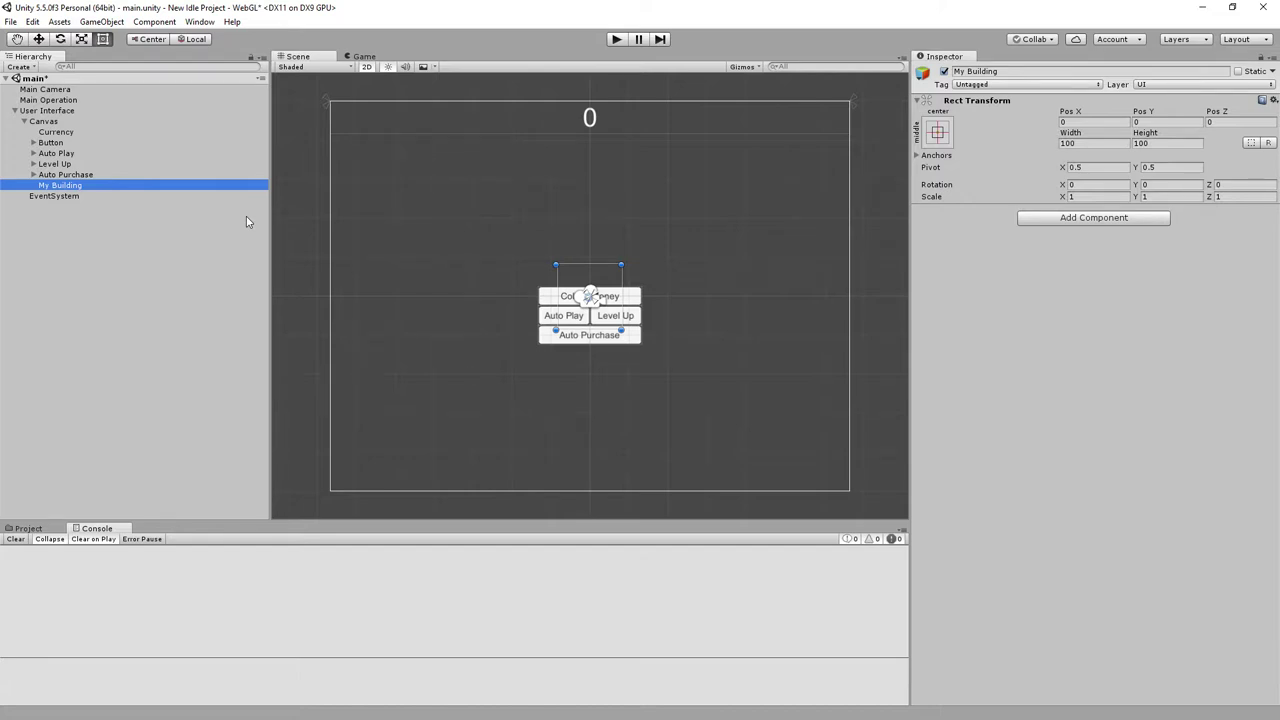
Step: Move the Hierarchy selection across the four buttons and up to Main Operation
{"action": "key", "text": "Up"}
{"action": "key", "text": "shift+Up"}
{"action": "key", "text": "shift+Up"}
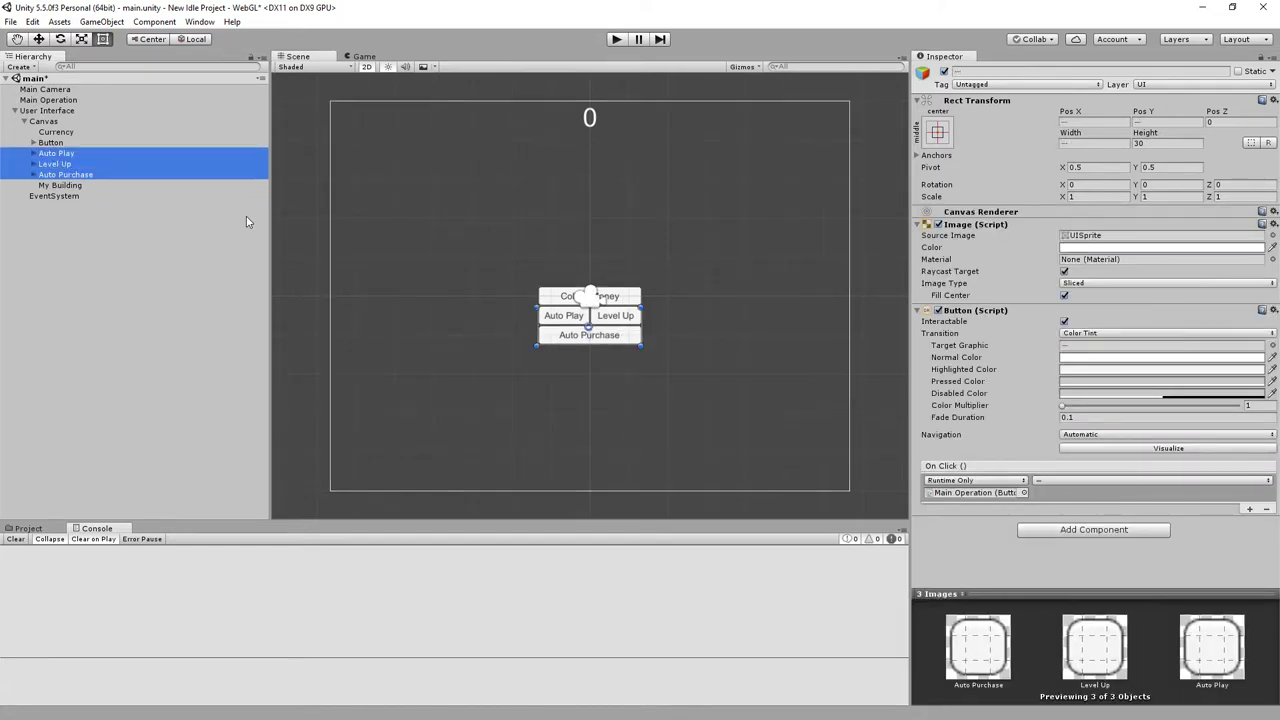
{"action": "key", "text": "Up"}
{"action": "key", "text": "shift+Down"}
{"action": "key", "text": "shift+Down"}
{"action": "key", "text": "shift+Down"}
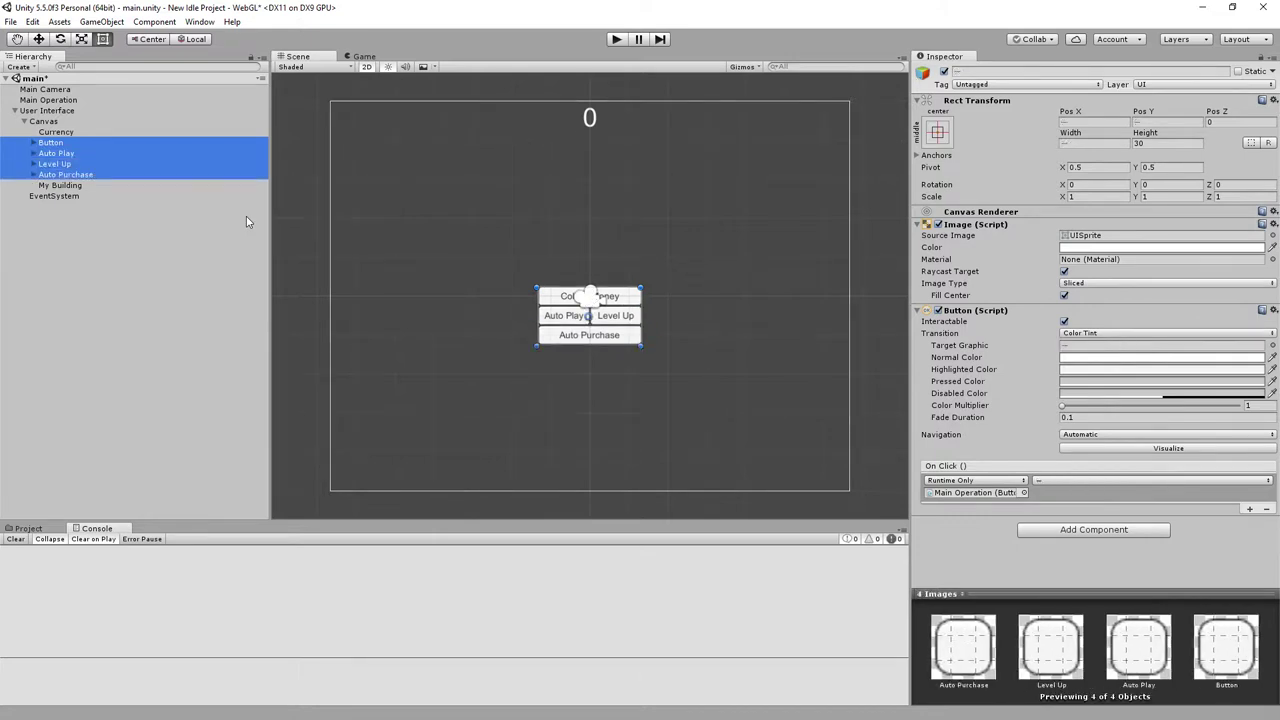
{"action": "key", "text": "Up"}
{"action": "key", "text": "Up"}
{"action": "key", "text": "Up"}
{"action": "key", "text": "Up"}
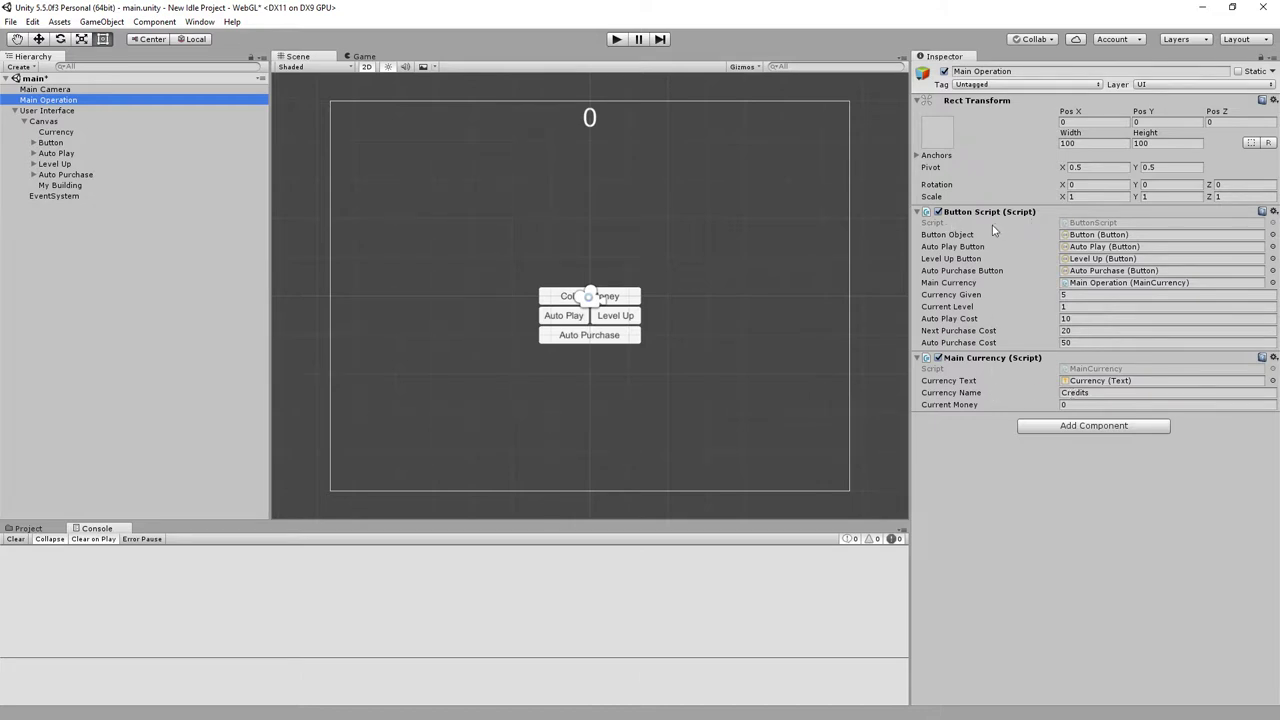
Step: Copy Main Operation's Button Script component, then remove it from Main Operation
{"action": "left_click", "coordinate": [1274, 212]}
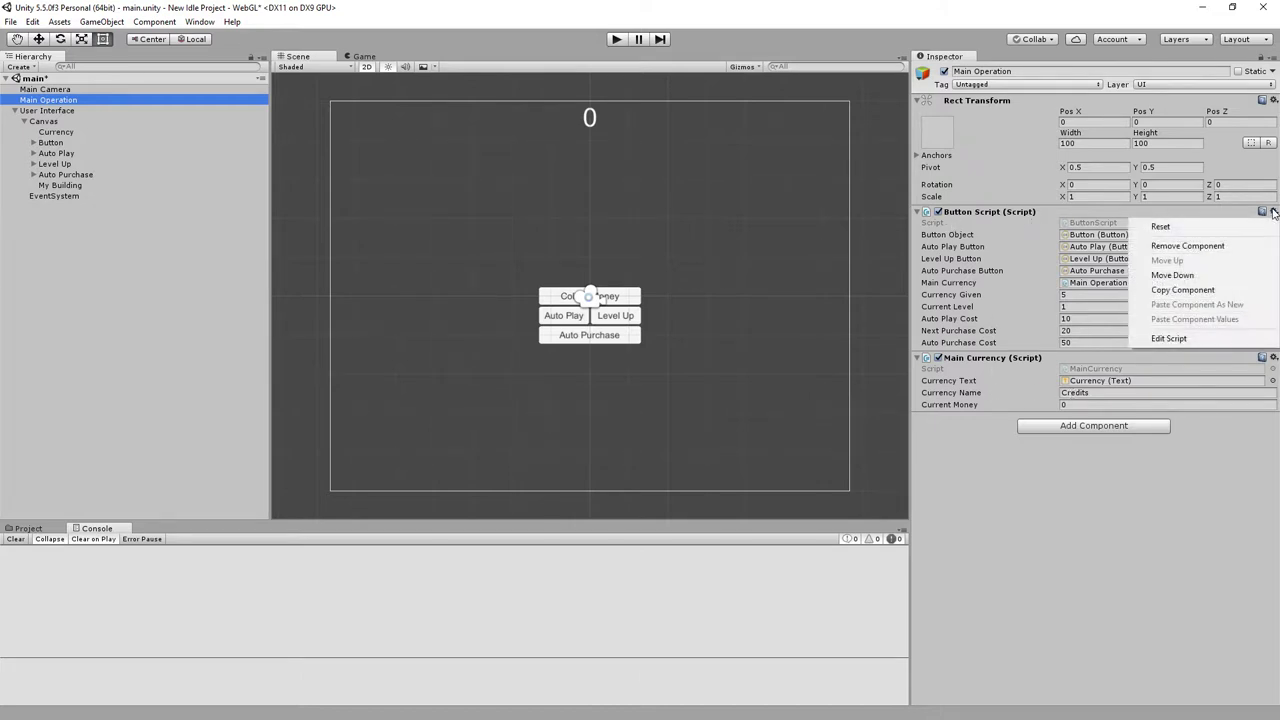
{"action": "left_click", "coordinate": [1197, 292]}
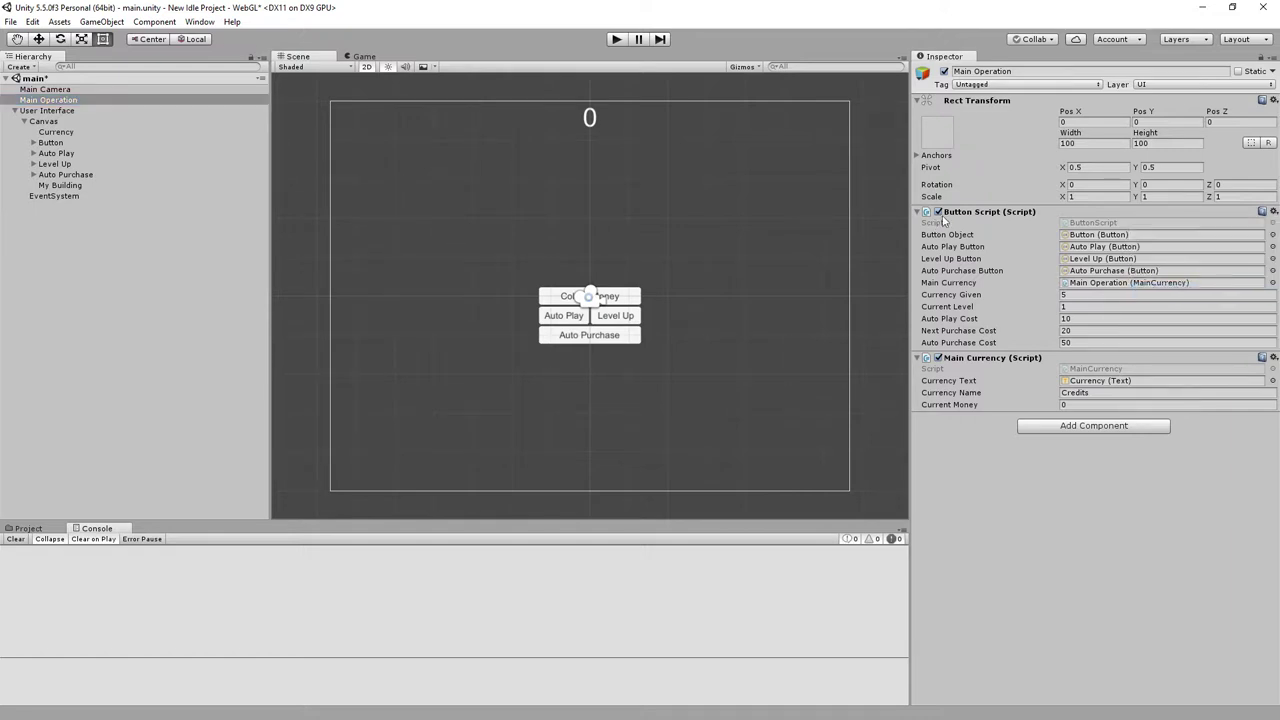
{"action": "left_click", "coordinate": [1274, 212]}
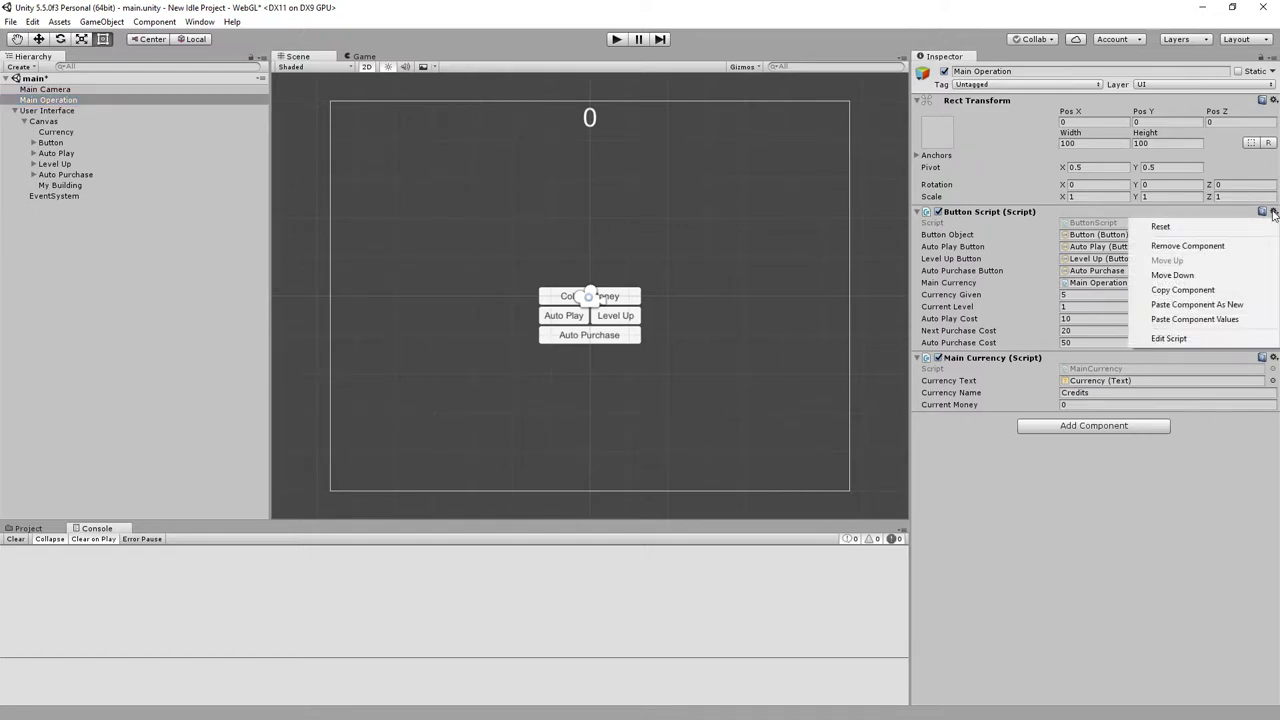
{"action": "left_click", "coordinate": [1183, 292]}
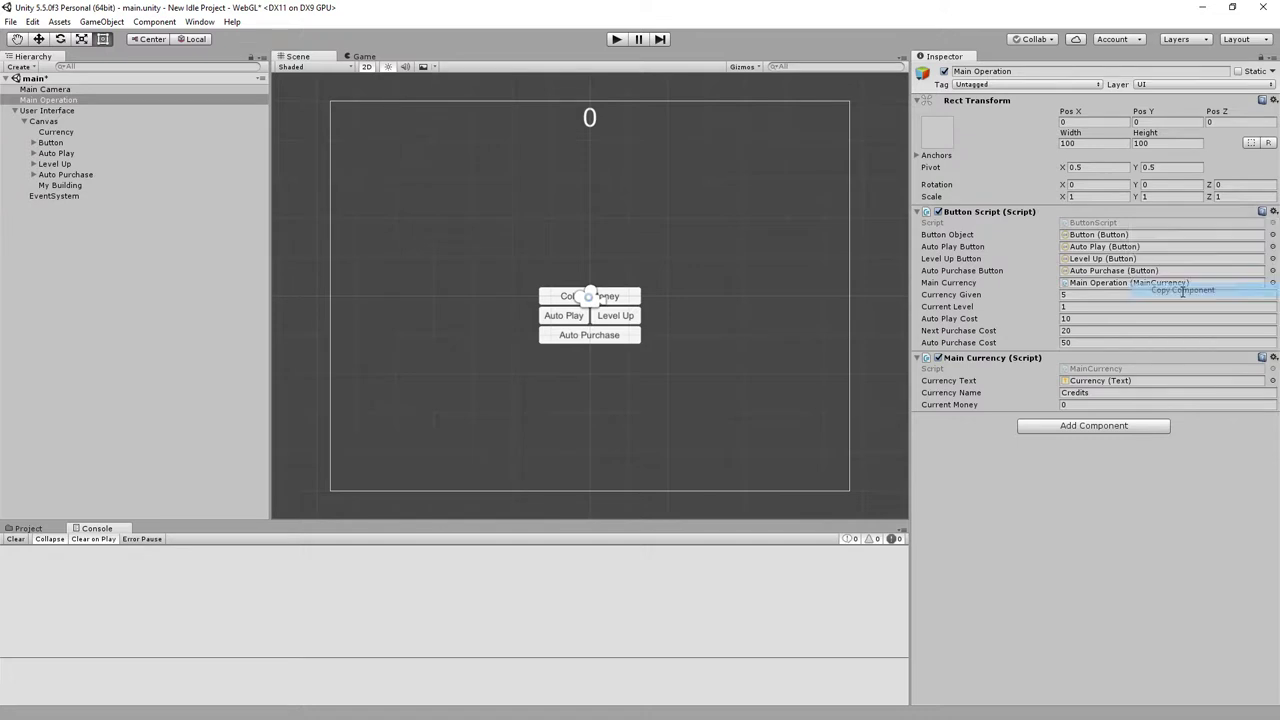
{"action": "left_click", "coordinate": [1274, 212]}
{"action": "left_click", "coordinate": [1188, 247]}
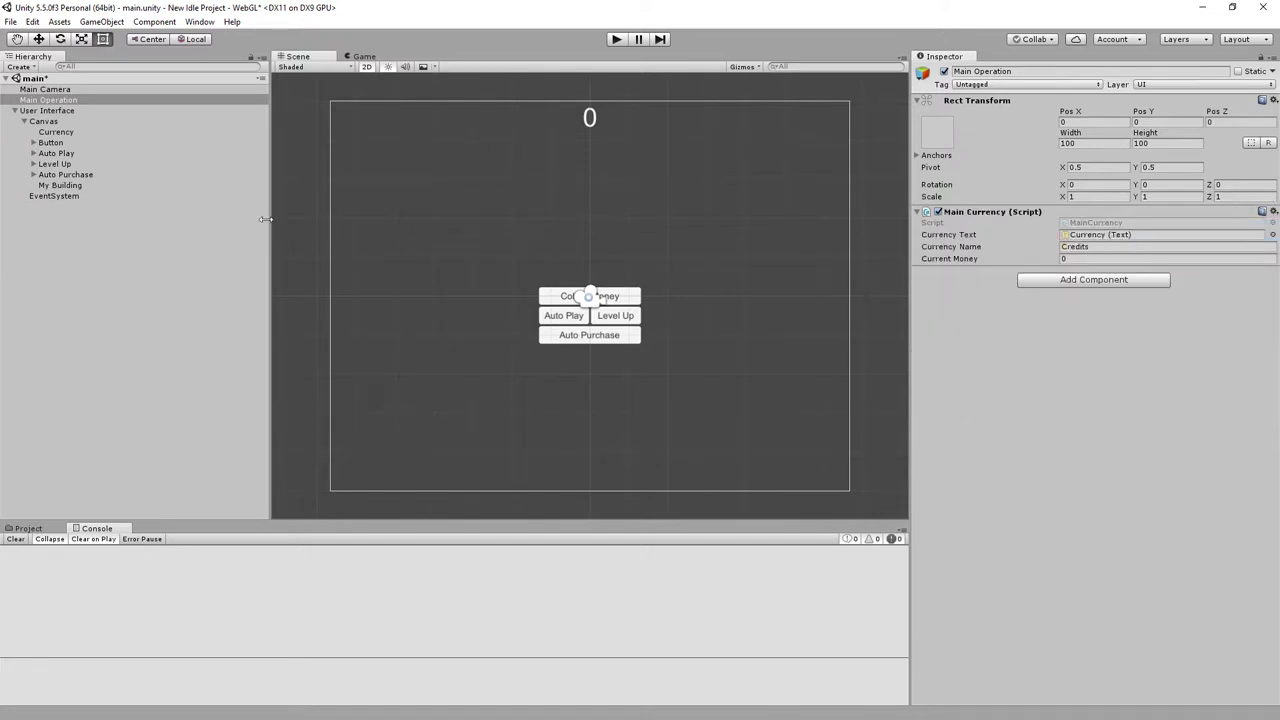
{"action": "left_click", "coordinate": [70, 186]}
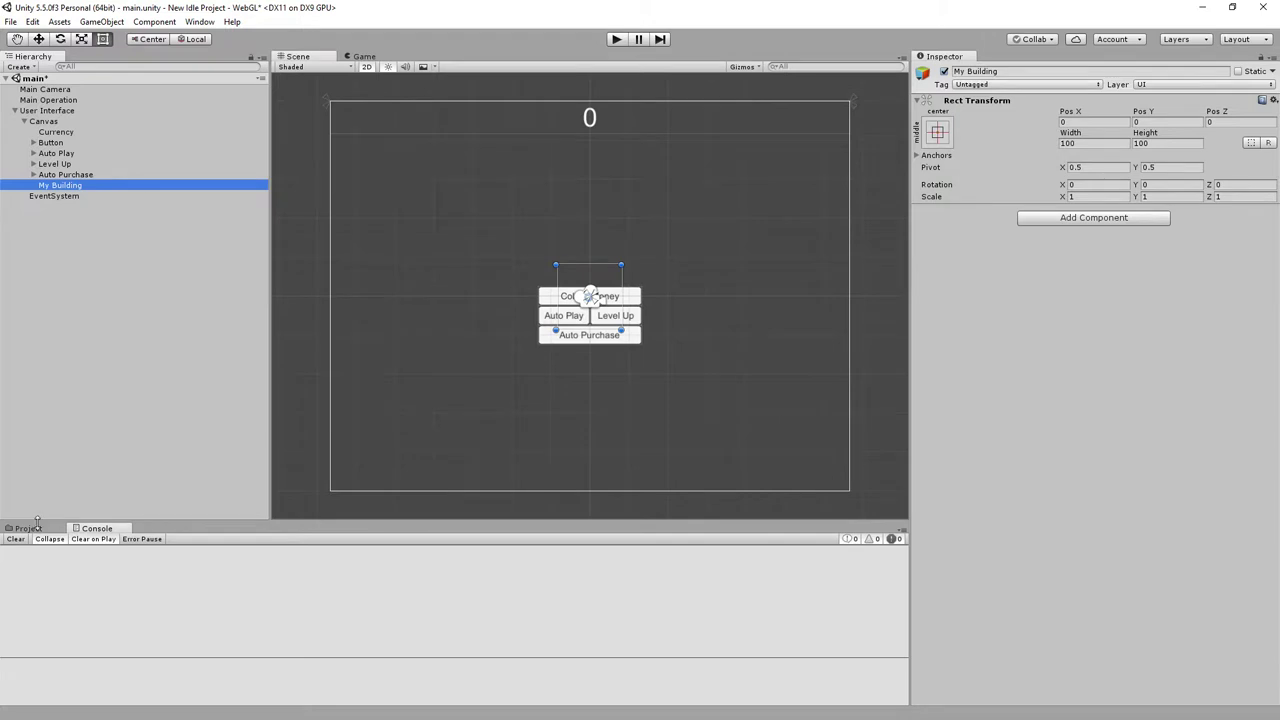
Step: Attach ButtonScript from the Scripts folder to My Building and paste the copied values into it
{"action": "left_click", "coordinate": [27, 528]}
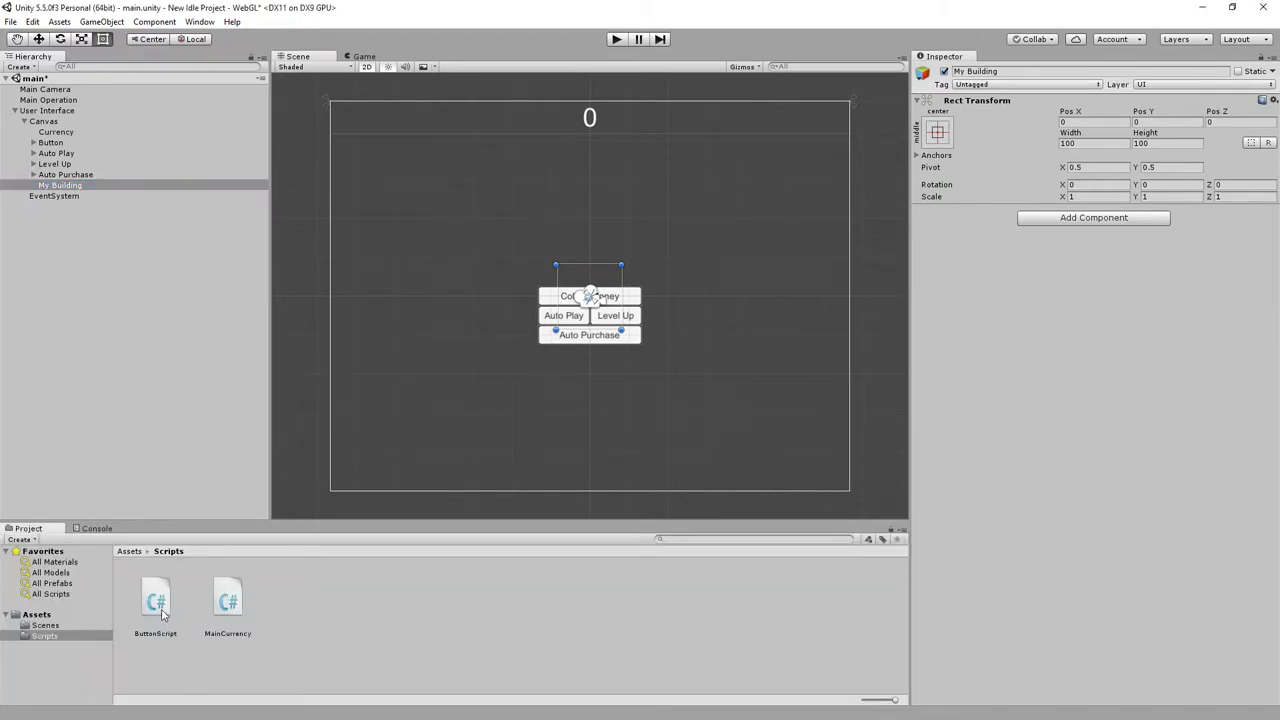
{"action": "left_click_drag", "start_coordinate": [155, 602], "coordinate": [1053, 489]}
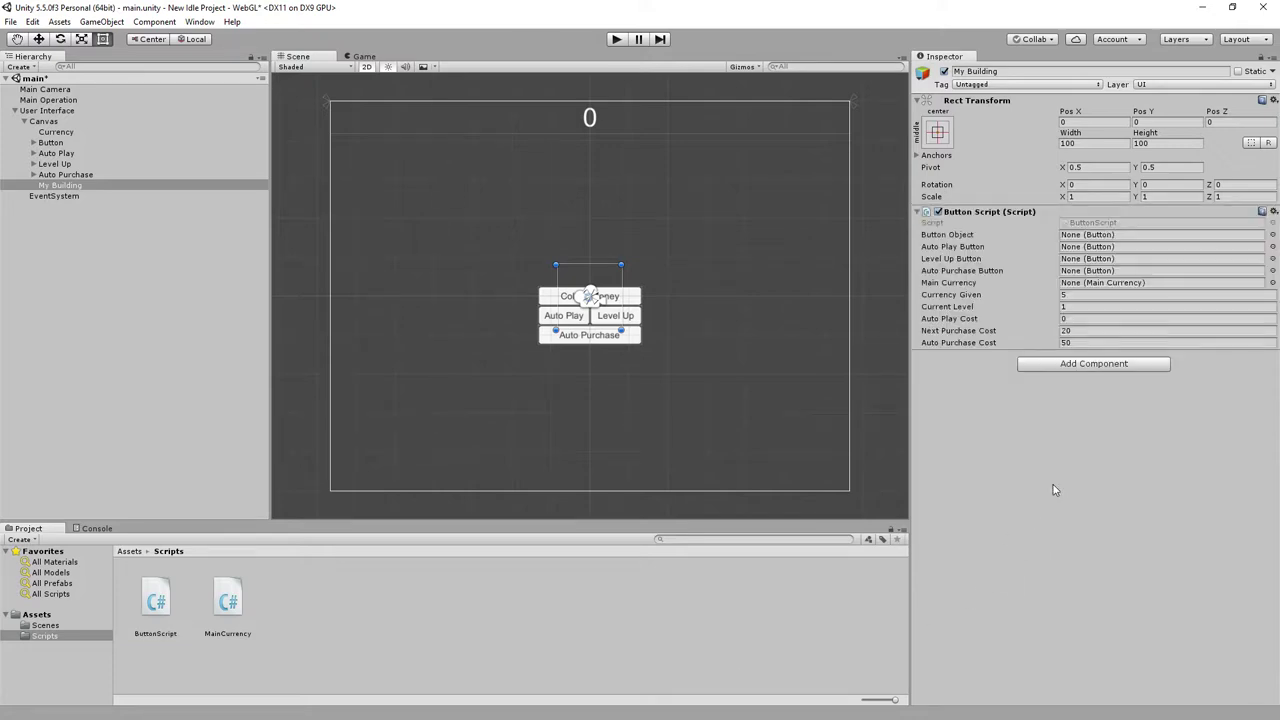
{"action": "left_click", "coordinate": [1273, 212]}
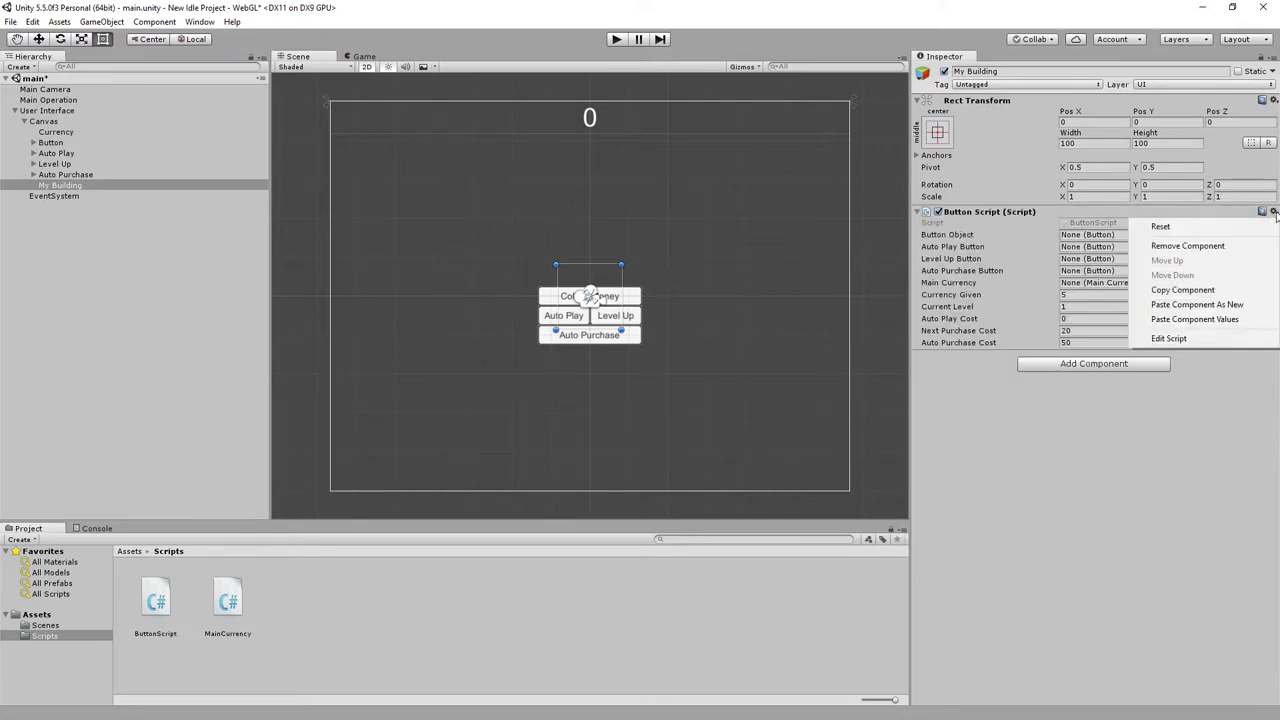
{"action": "left_click", "coordinate": [1207, 320]}
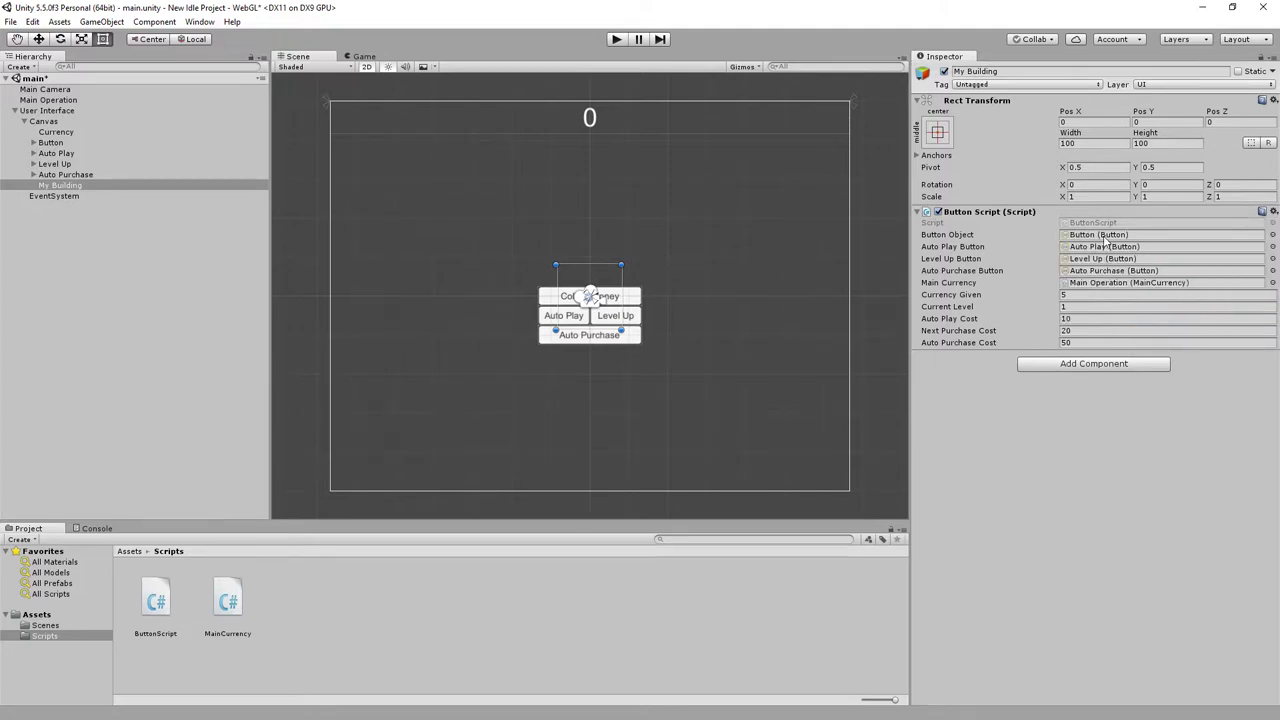
{"action": "left_click", "coordinate": [105, 175]}
{"action": "key", "text": "shift+Up"}
{"action": "key", "text": "shift+Up"}
{"action": "key", "text": "shift+Up"}
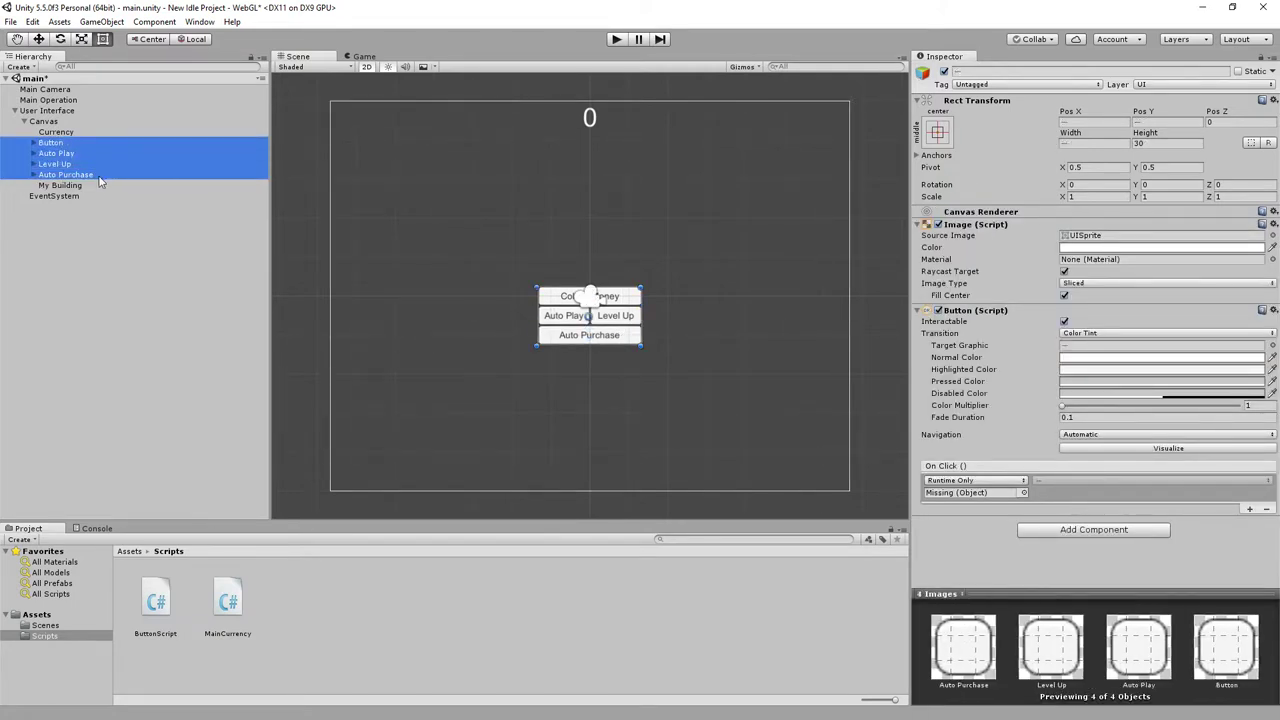
Step: Nest the four buttons under My Building and check its Button Script references
{"action": "left_click_drag", "start_coordinate": [55, 152], "coordinate": [69, 187]}
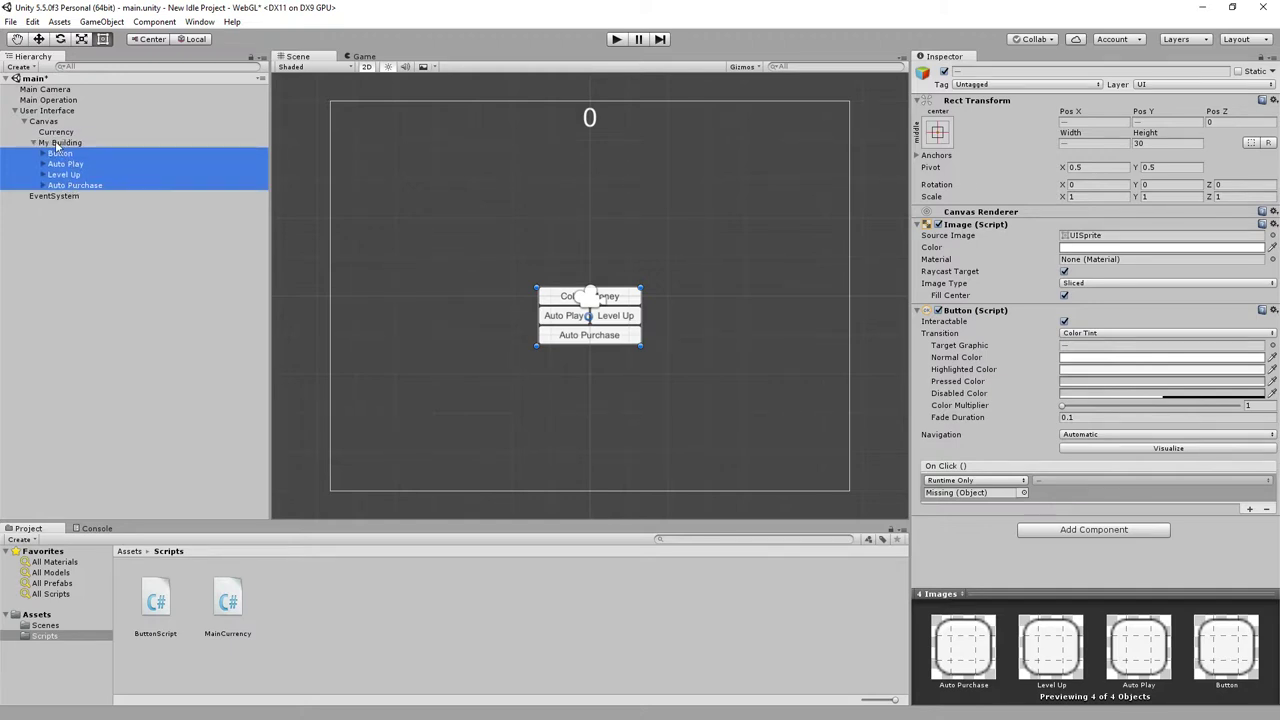
{"action": "left_click", "coordinate": [57, 143]}
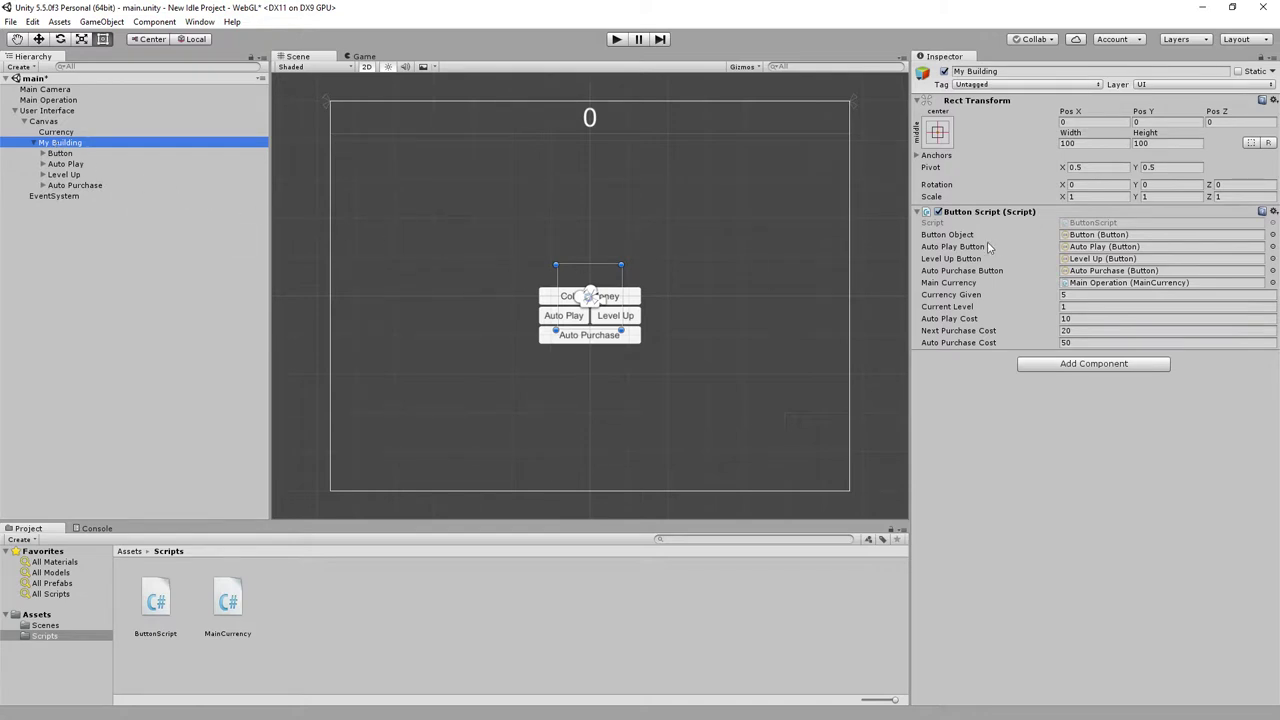
{"action": "left_click", "coordinate": [64, 154]}
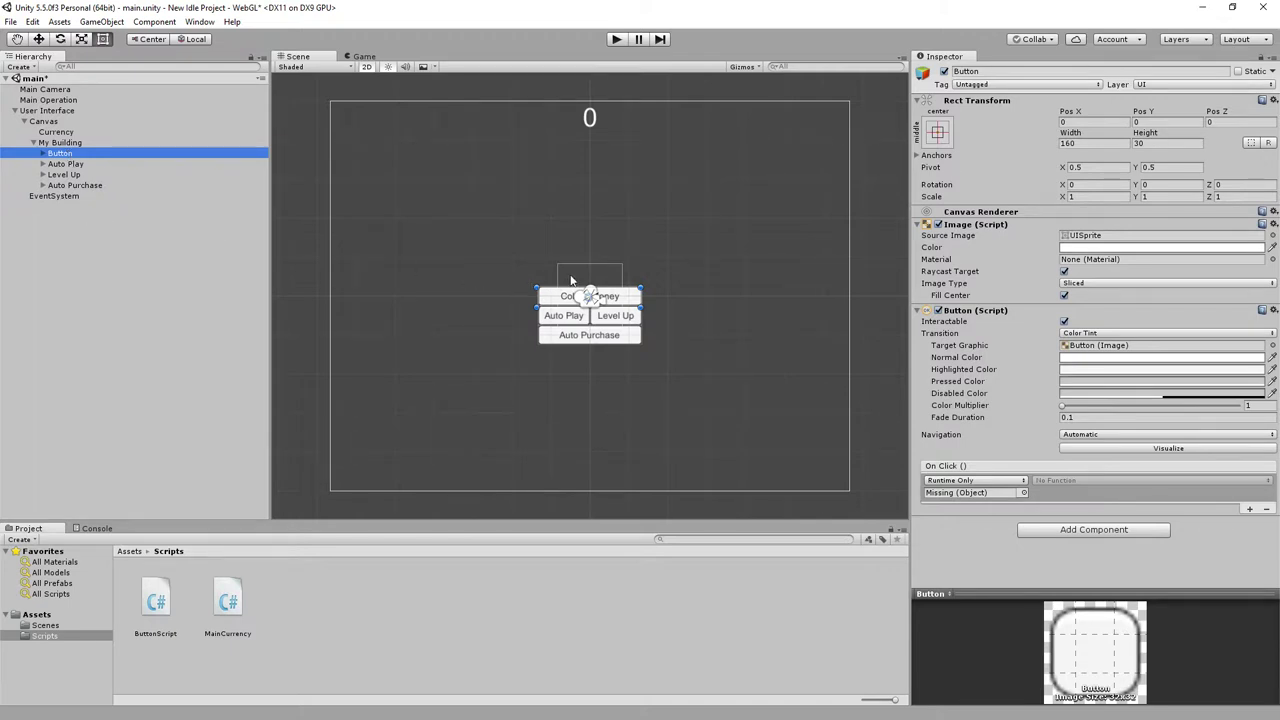
{"action": "left_click", "coordinate": [70, 143]}
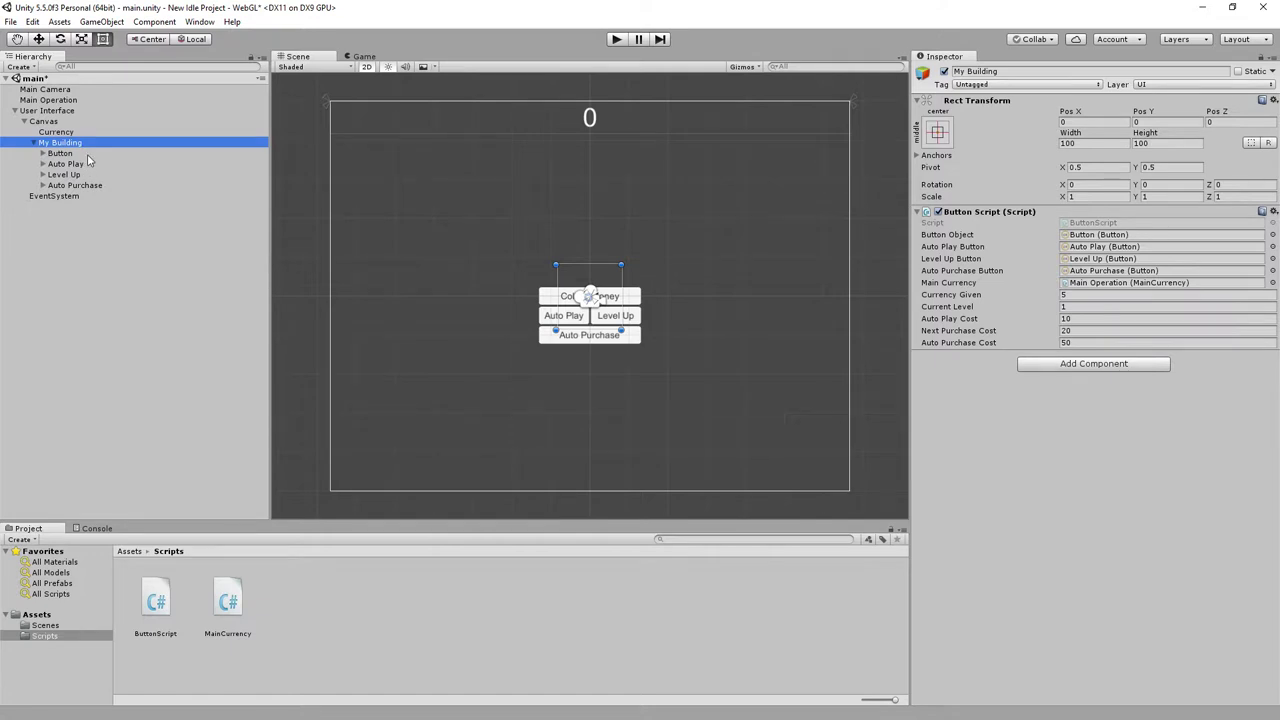
Step: Set Pos Y to 30 for Button, 0 for Auto Play and Level Up, -30 for Auto Purchase
{"action": "left_click", "coordinate": [91, 155]}
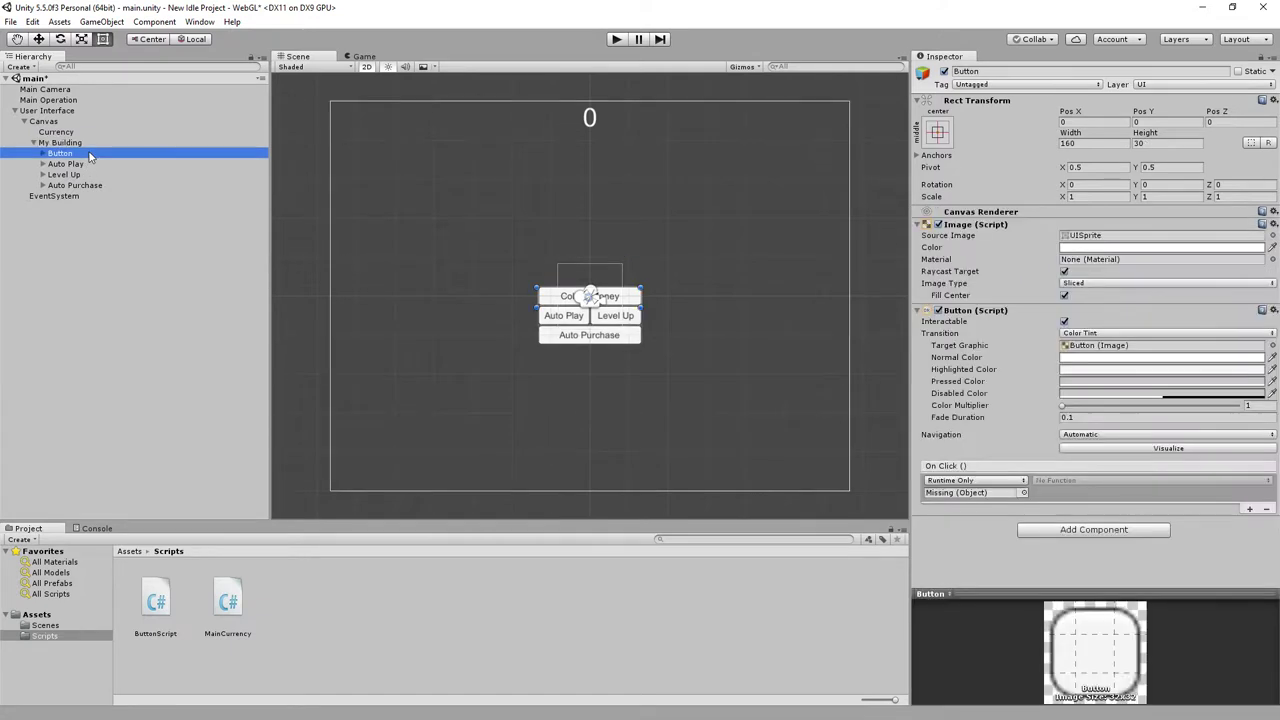
{"action": "left_click", "coordinate": [1157, 121]}
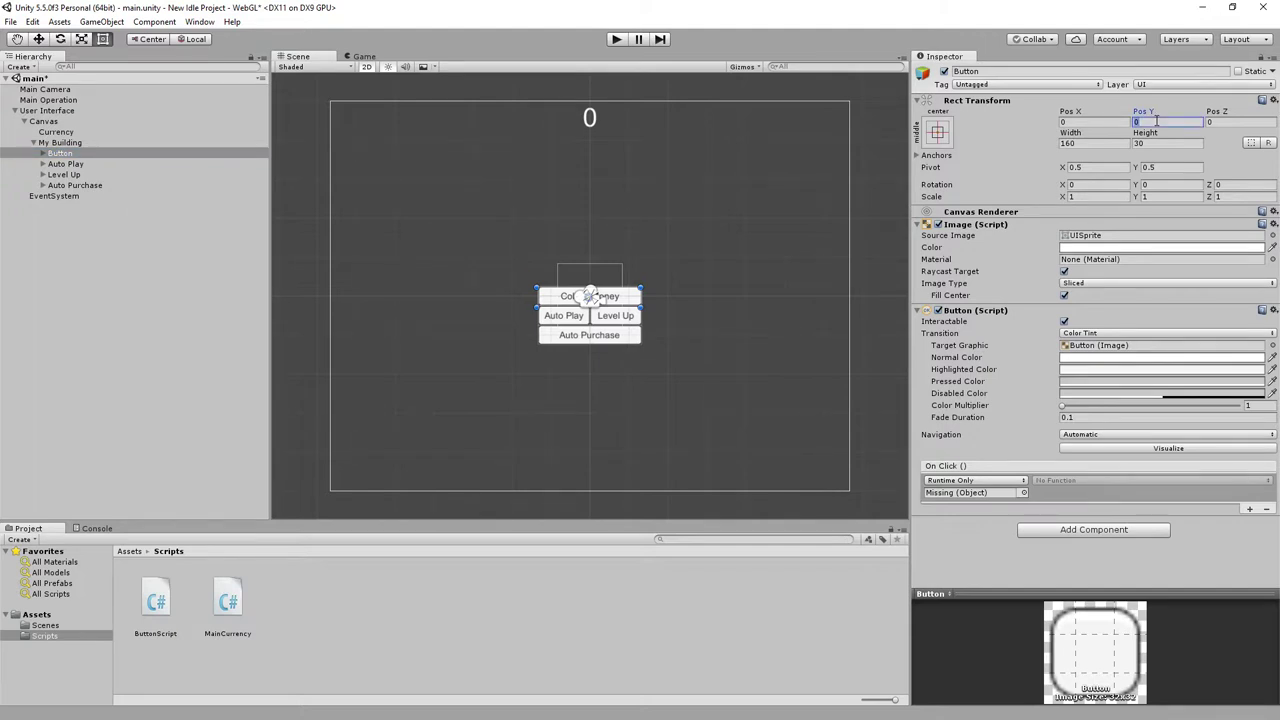
{"action": "type", "text": "30"}
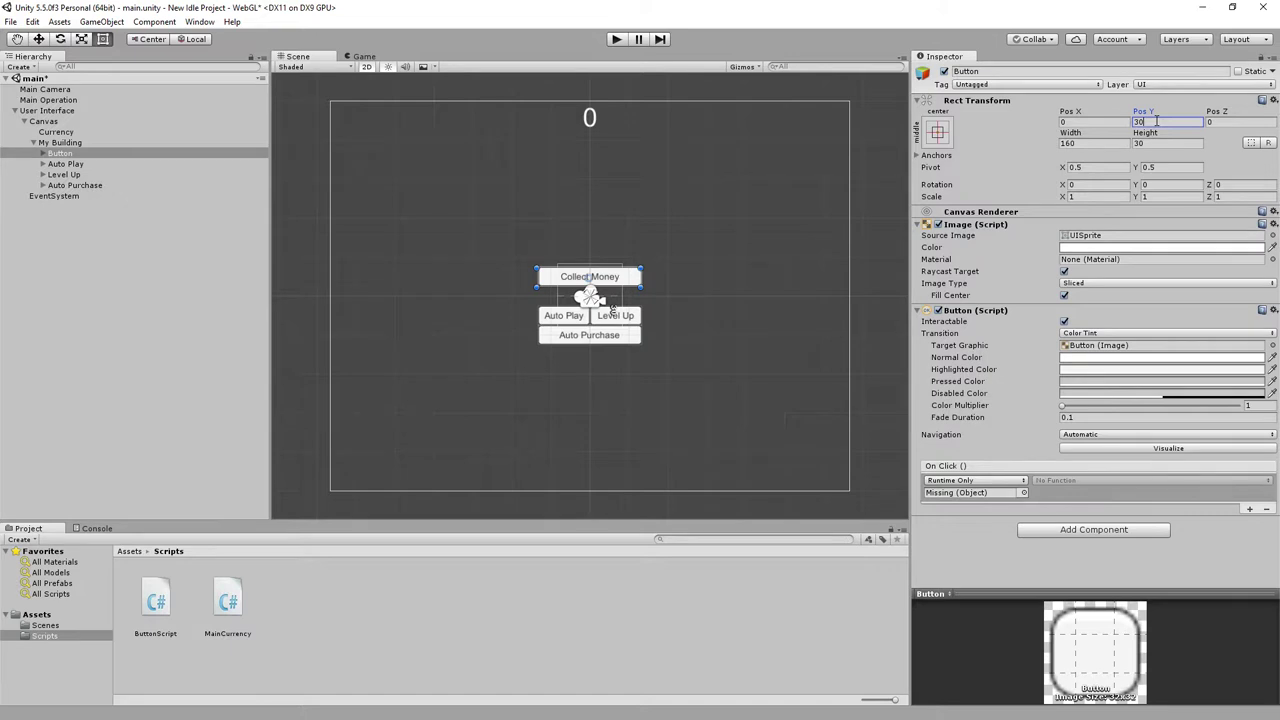
{"action": "left_click", "coordinate": [107, 165]}
{"action": "left_click", "coordinate": [1153, 121]}
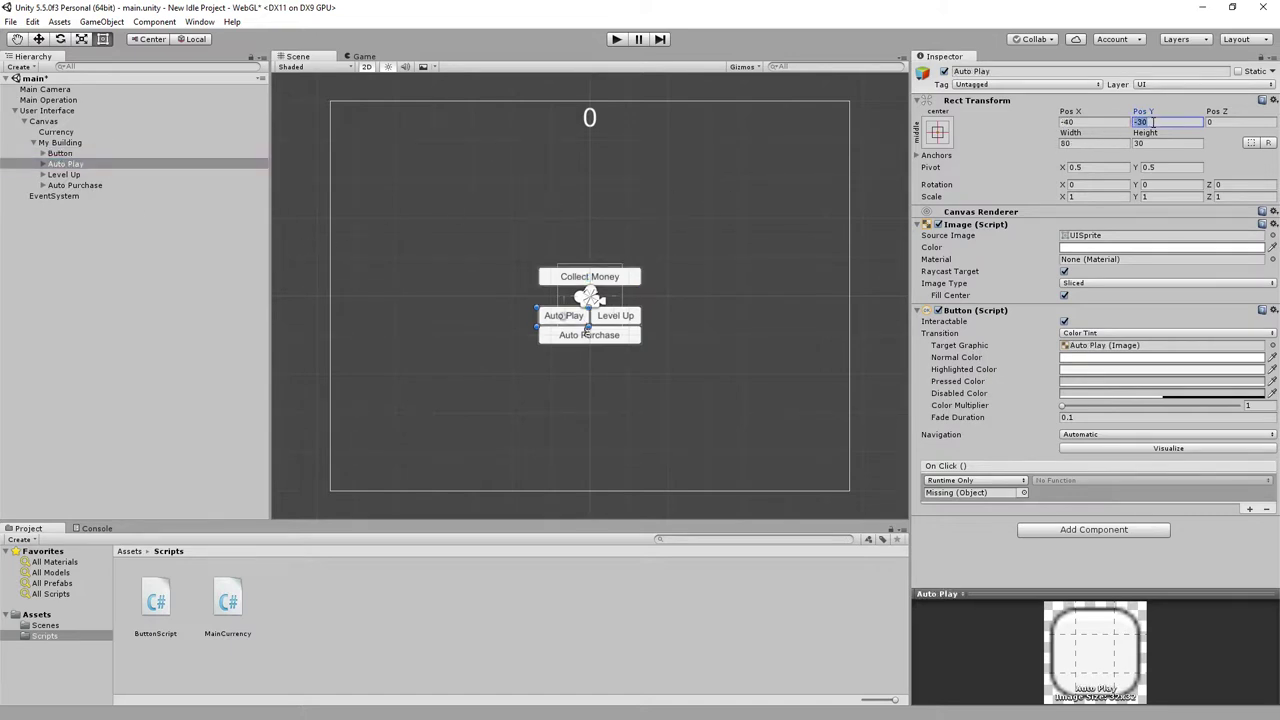
{"action": "left_click", "coordinate": [86, 175], "text": "ctrl"}
{"action": "left_click", "coordinate": [1153, 121]}
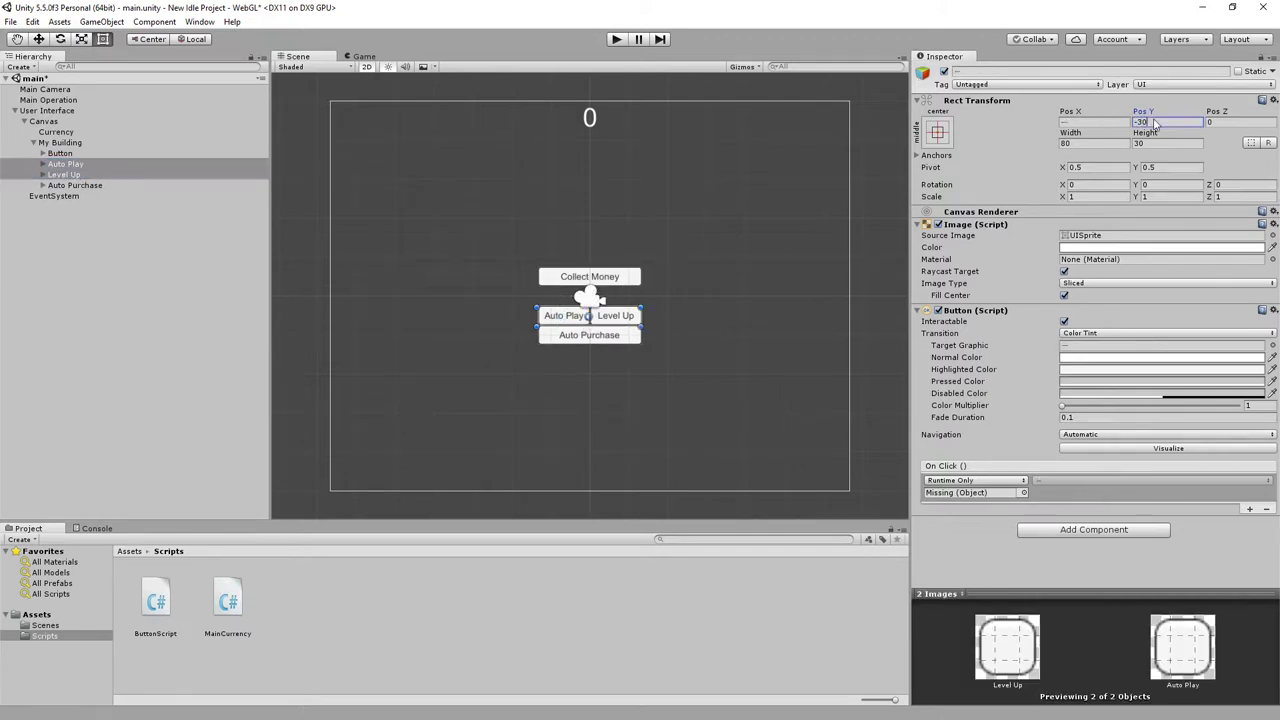
{"action": "type", "text": "0"}
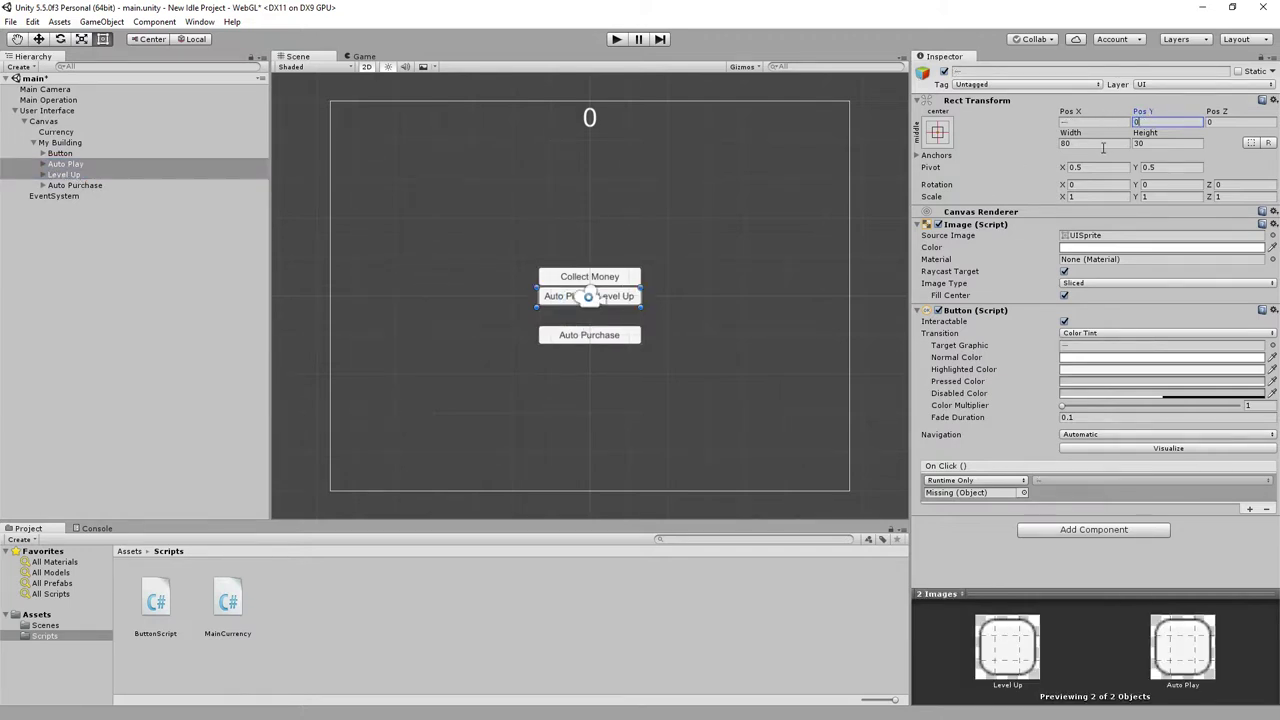
{"action": "left_click", "coordinate": [108, 186]}
{"action": "left_click", "coordinate": [1163, 121]}
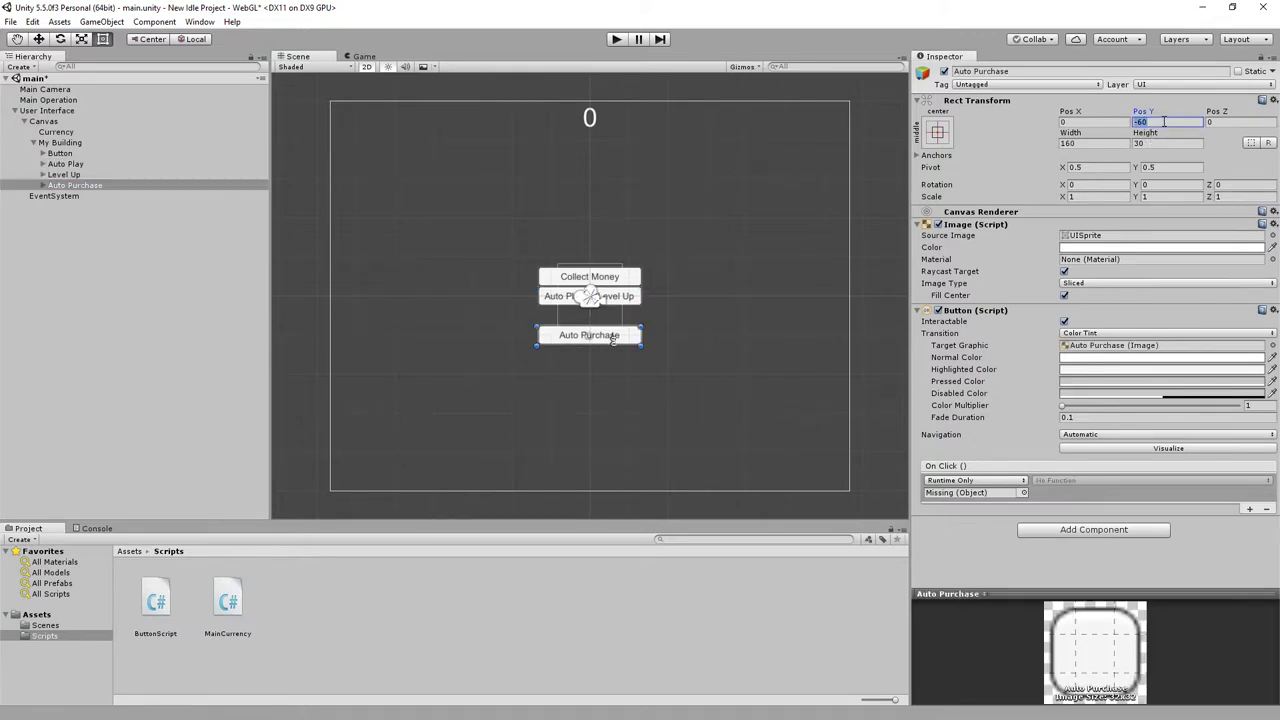
{"action": "type", "text": "-30"}
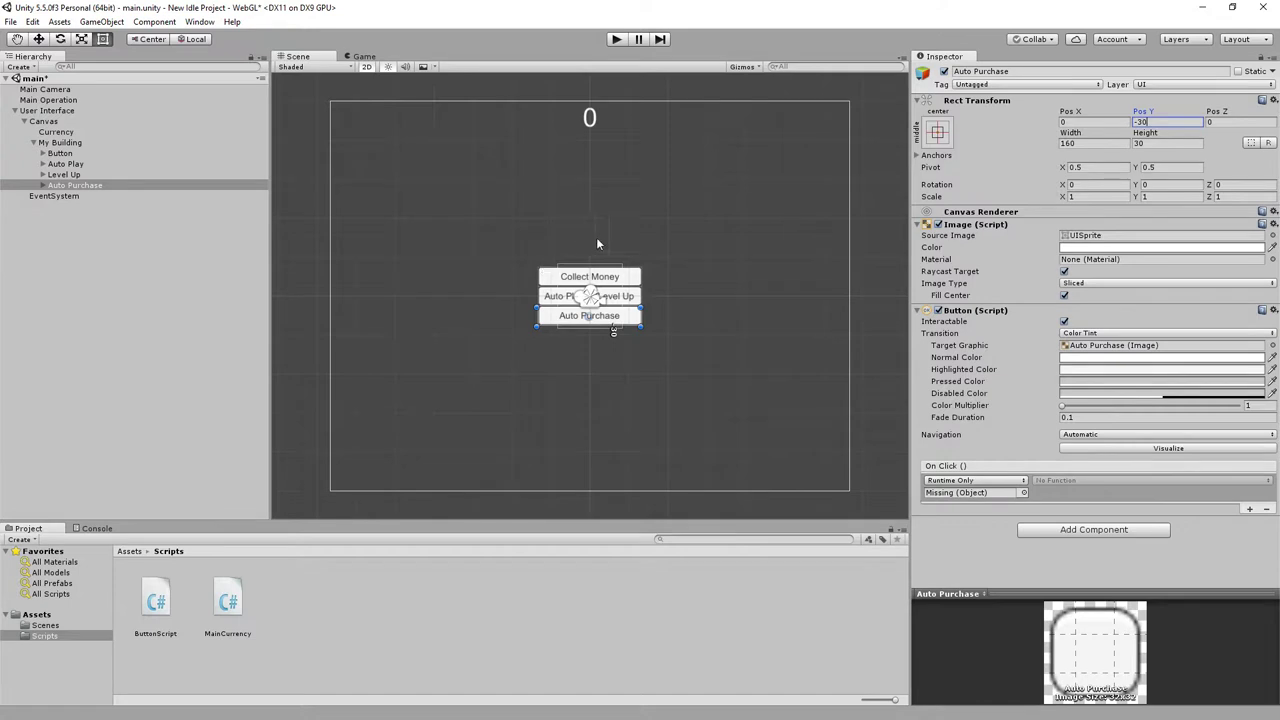
{"action": "left_click", "coordinate": [80, 143]}
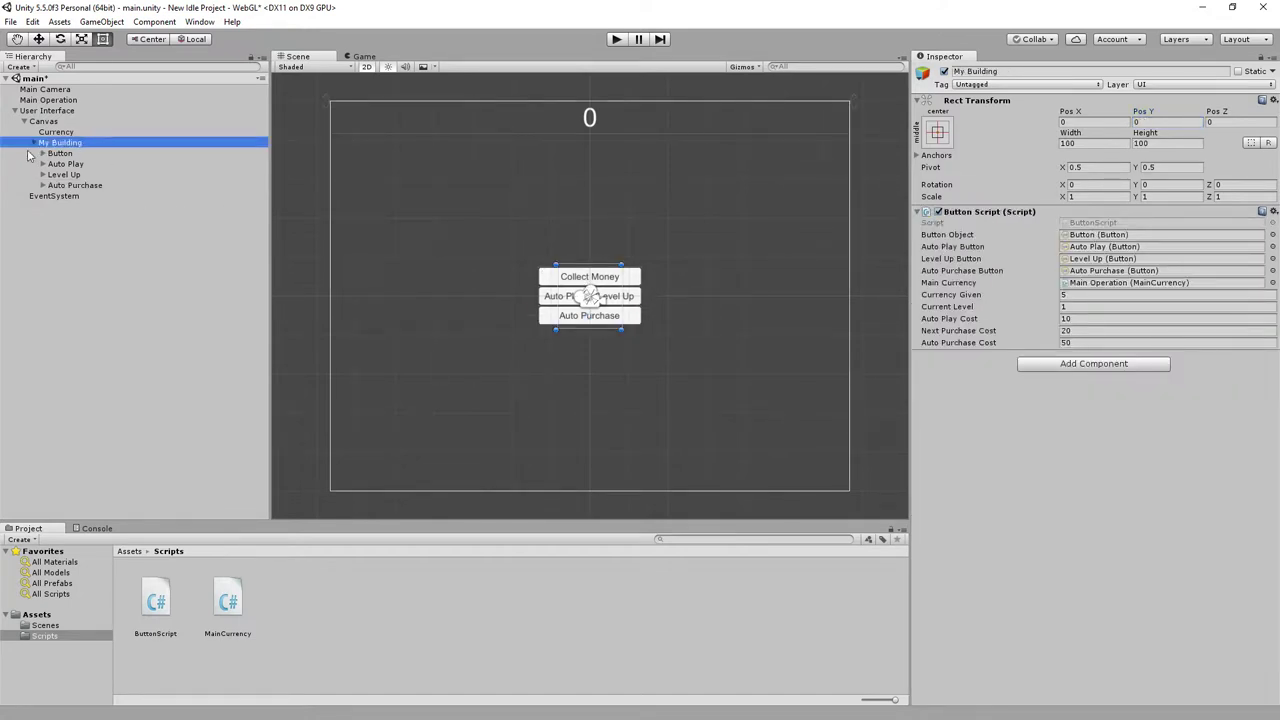
Step: Drag My Building from the Hierarchy into Assets to create My Building.prefab
{"action": "left_click", "coordinate": [33, 143]}
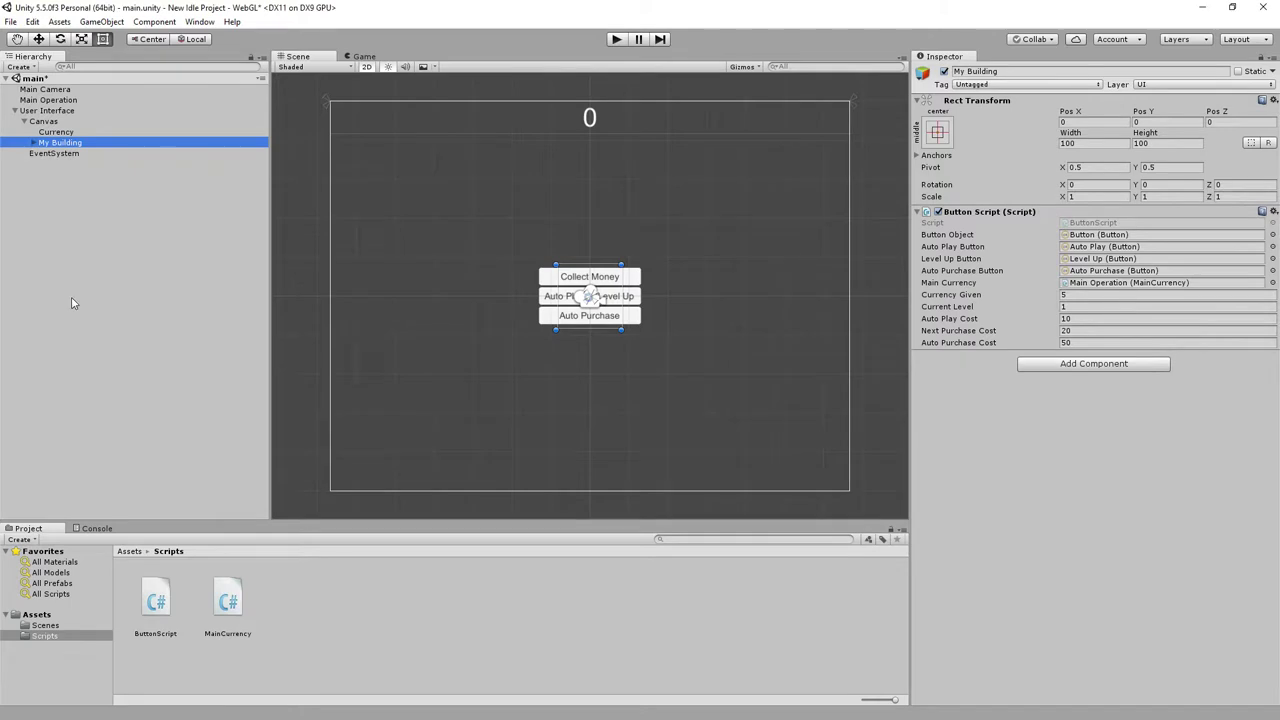
{"action": "left_click", "coordinate": [74, 614]}
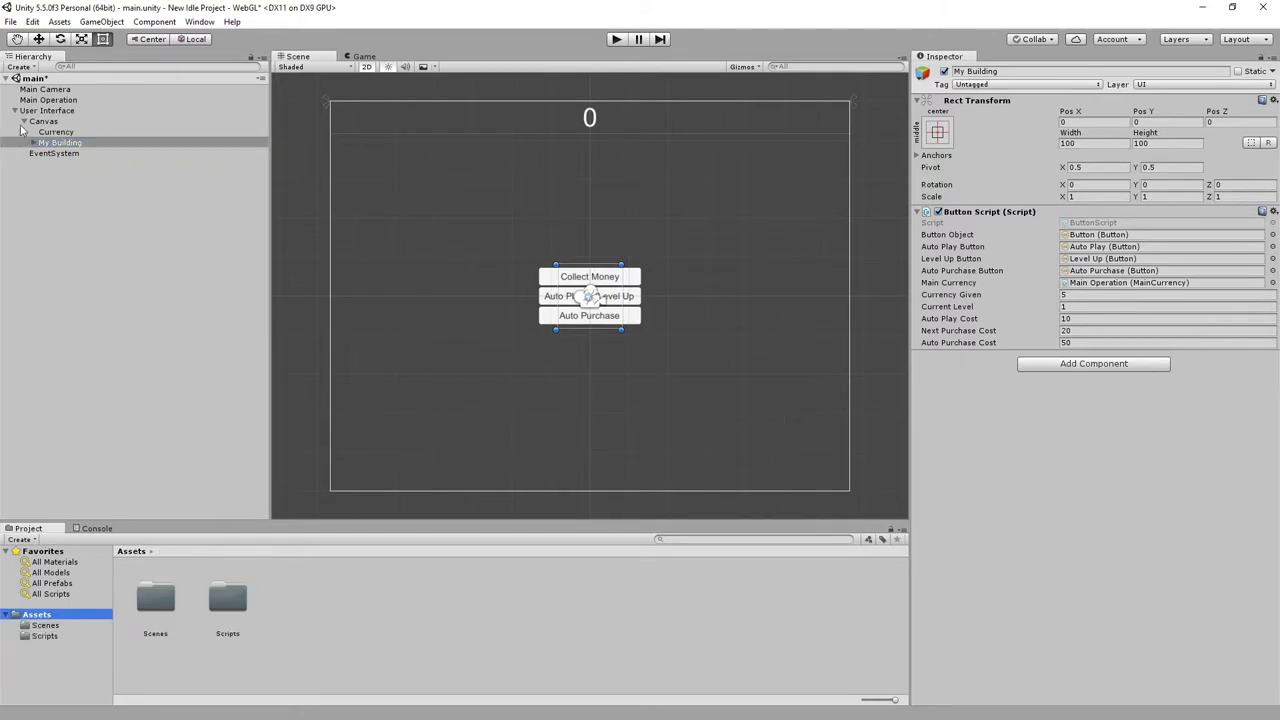
{"action": "left_click", "coordinate": [47, 145]}
{"action": "left_click_drag", "start_coordinate": [47, 148], "coordinate": [312, 612]}
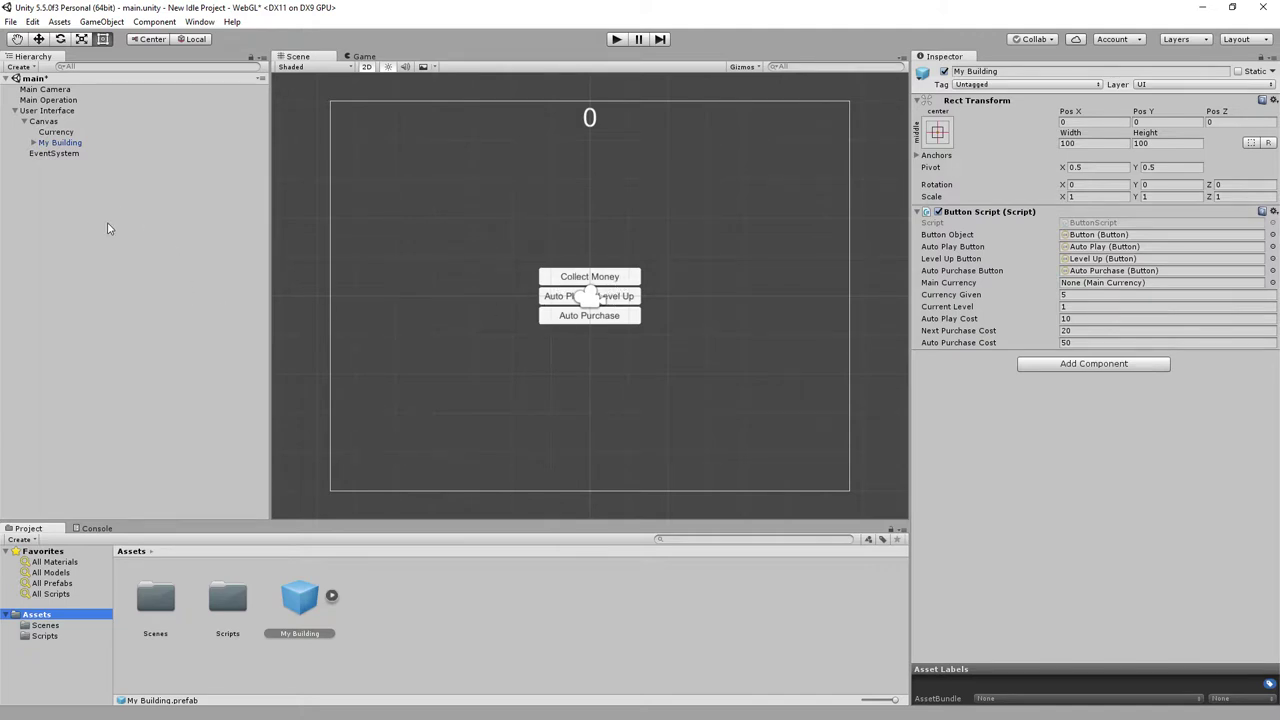
{"action": "left_click", "coordinate": [50, 144]}
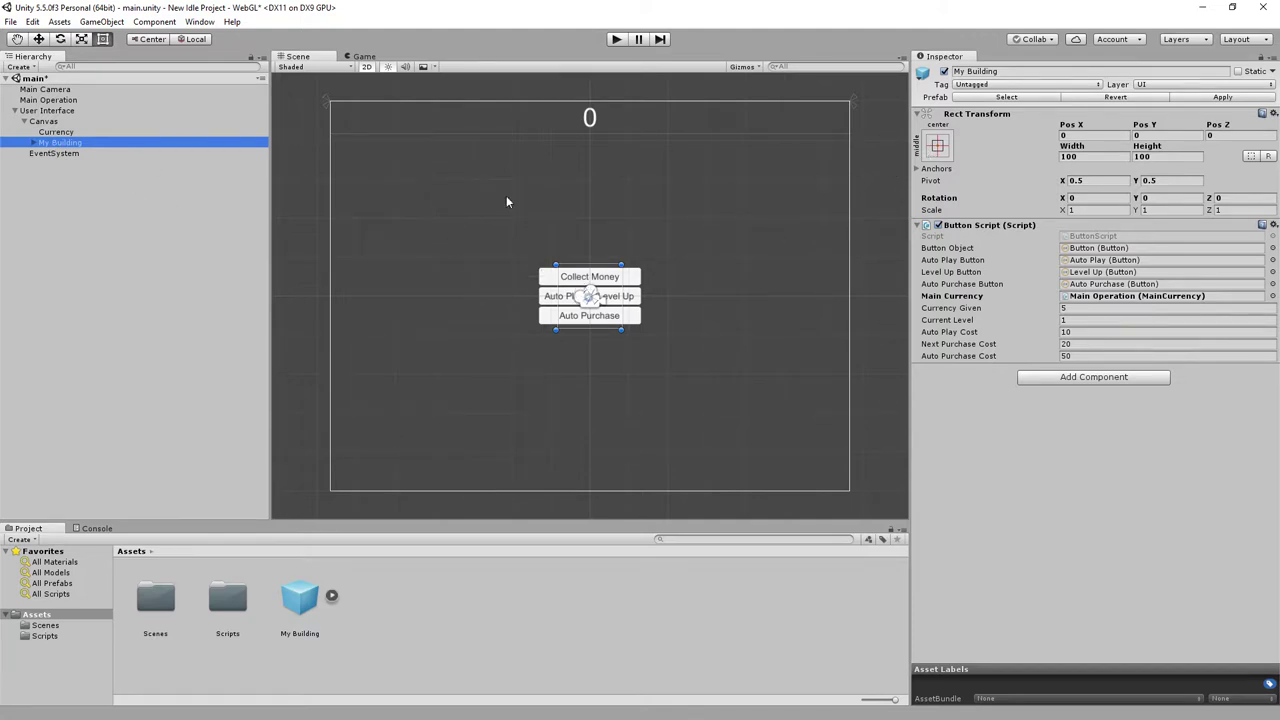
Step: Move My Building to the canvas's upper left at Pos X -250, Pos Y 100
{"action": "left_click", "coordinate": [40, 38]}
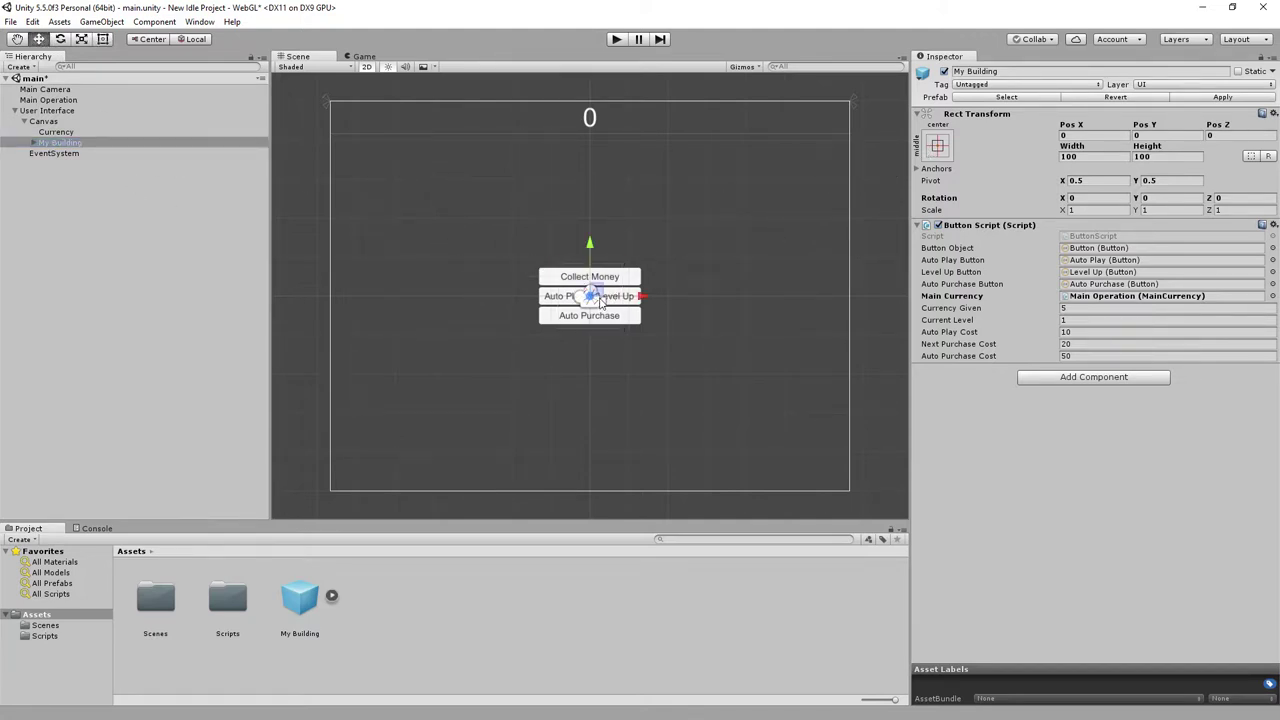
{"action": "left_click_drag", "start_coordinate": [597, 297], "coordinate": [436, 228]}
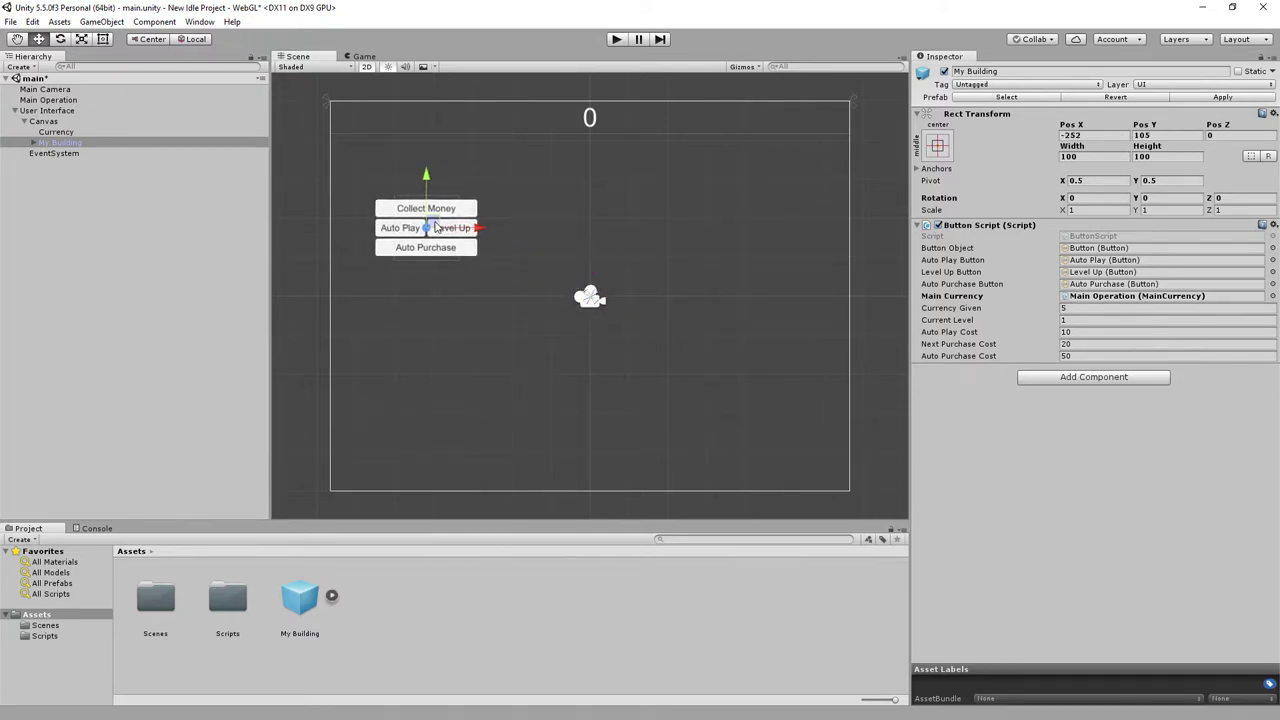
{"action": "left_click", "coordinate": [1092, 133]}
{"action": "type", "text": "-250"}
{"action": "left_click", "coordinate": [1160, 135]}
{"action": "type", "text": "100"}
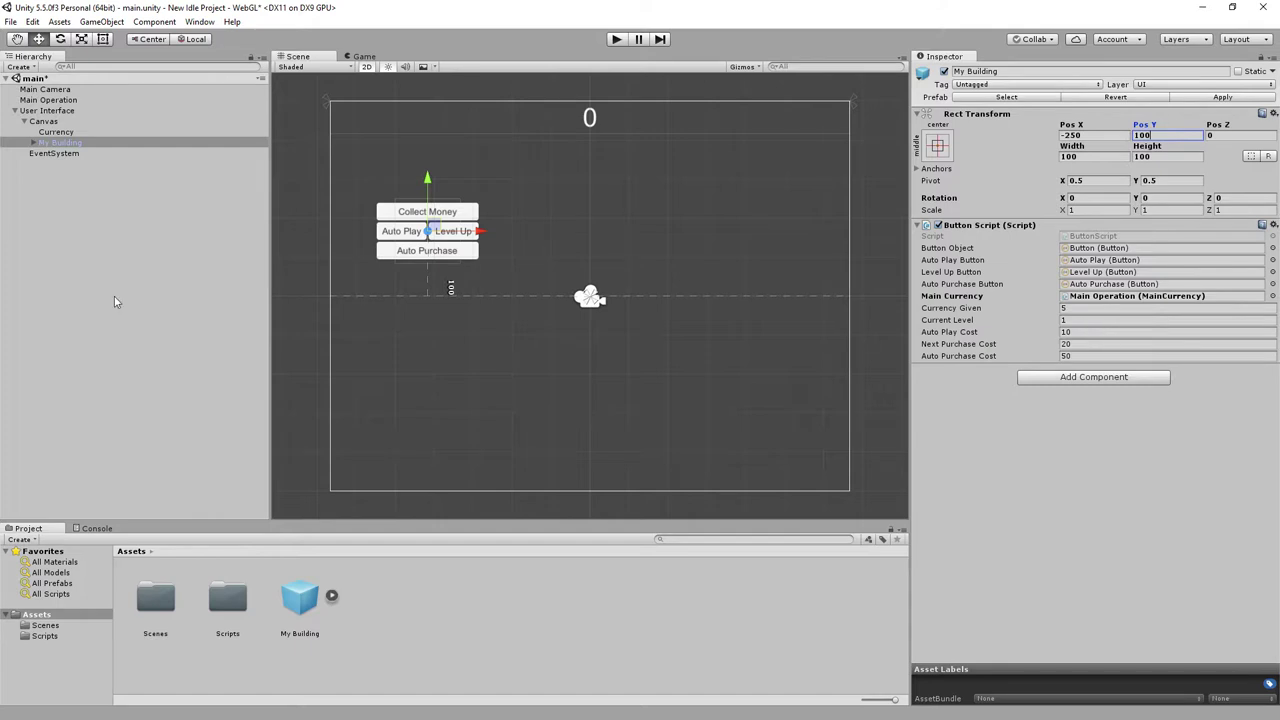
{"action": "left_click", "coordinate": [136, 189]}
{"action": "left_click", "coordinate": [60, 124]}
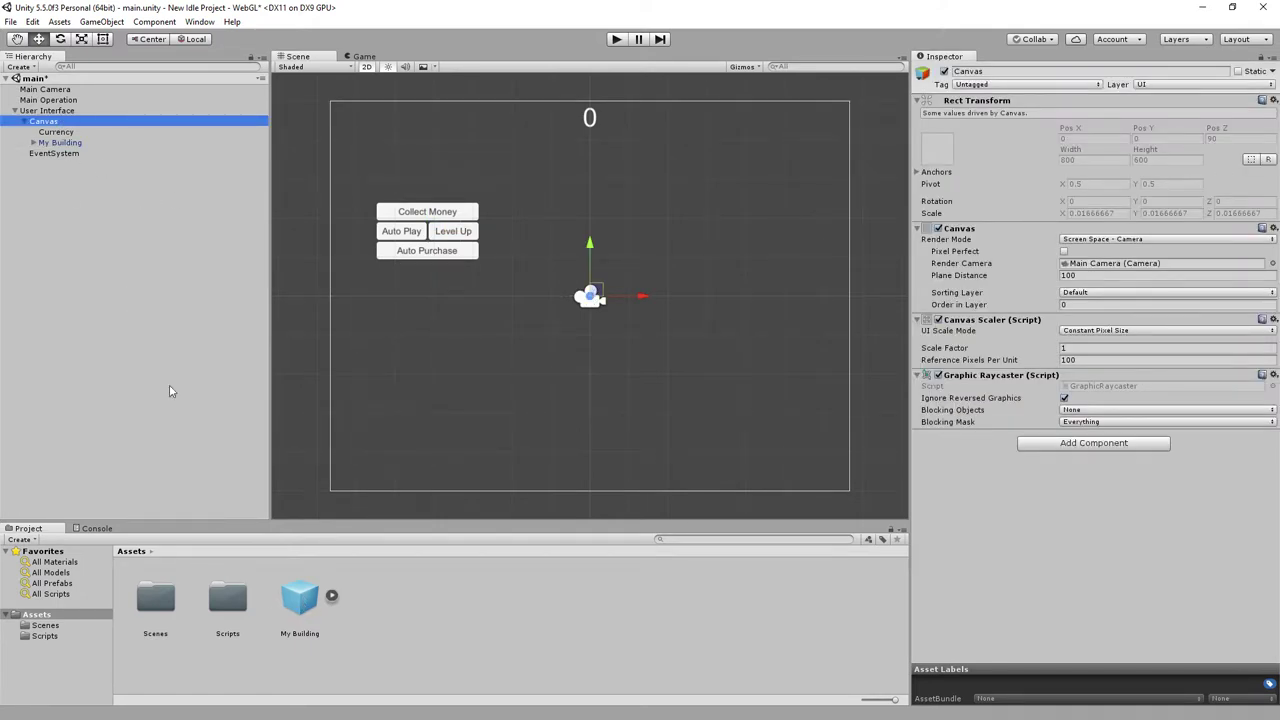
Step: Drag the My Building prefab into the scene, then delete the instance placed outside the Canvas
{"action": "left_click_drag", "start_coordinate": [305, 608], "coordinate": [677, 248]}
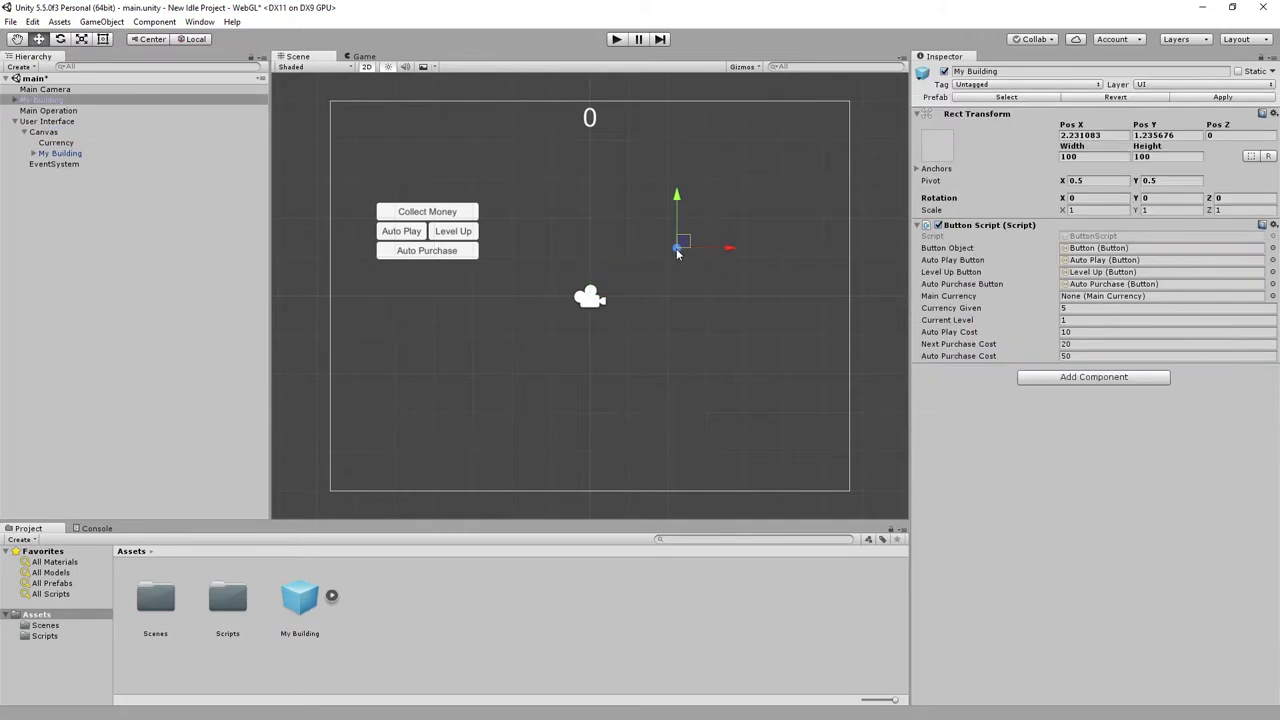
{"action": "double_click", "coordinate": [52, 102]}
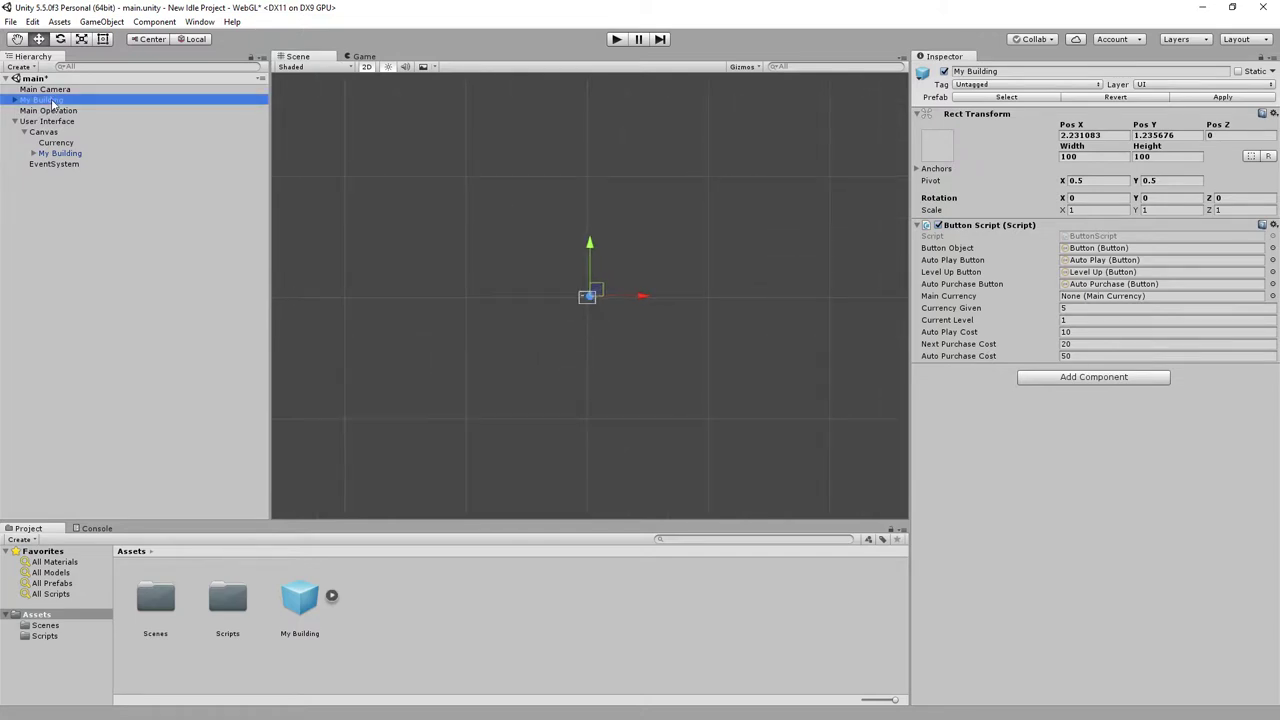
{"action": "right_click", "coordinate": [52, 102]}
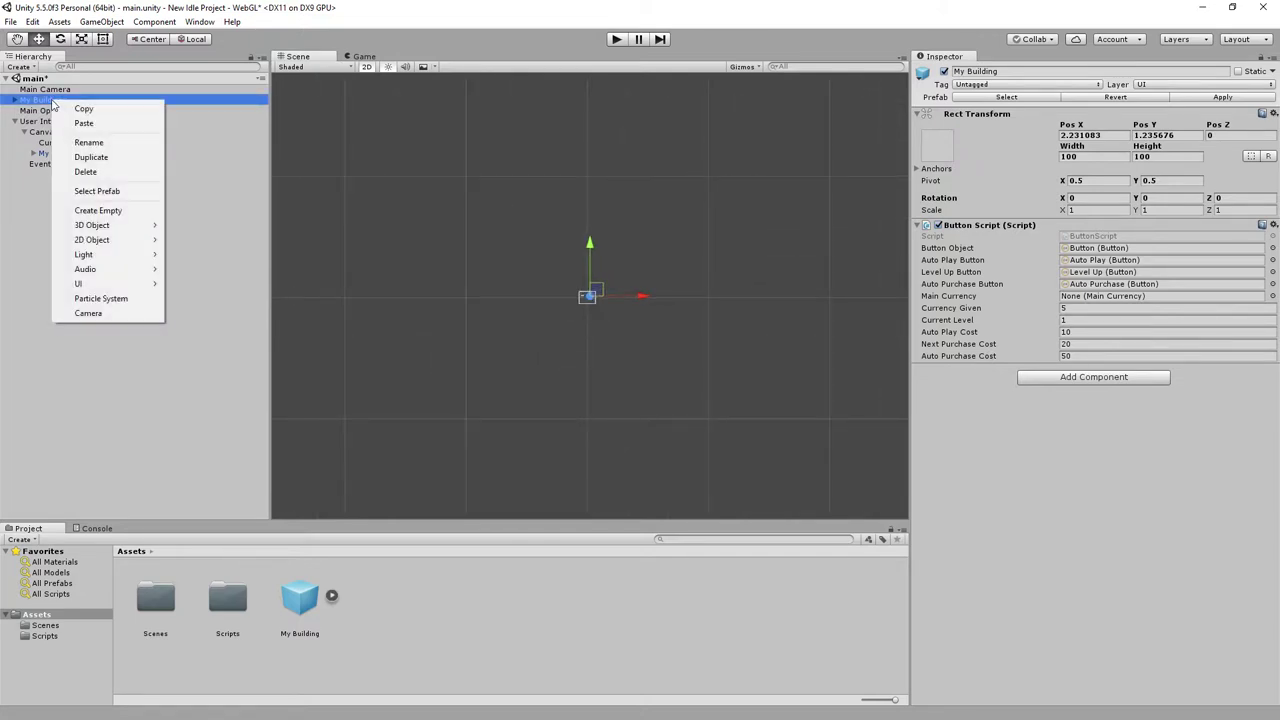
{"action": "left_click", "coordinate": [100, 174]}
{"action": "double_click", "coordinate": [53, 122]}
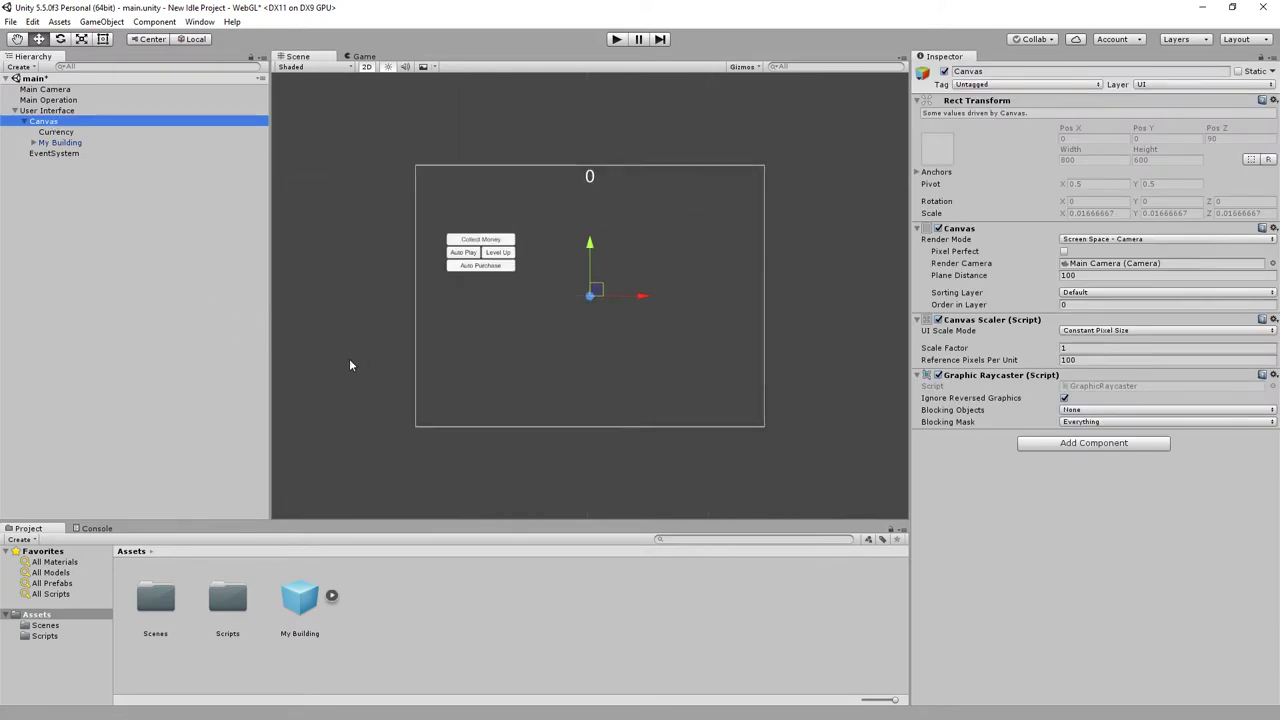
Step: Add a second My Building instance, My Building (1), under the Canvas
{"action": "left_click", "coordinate": [86, 218]}
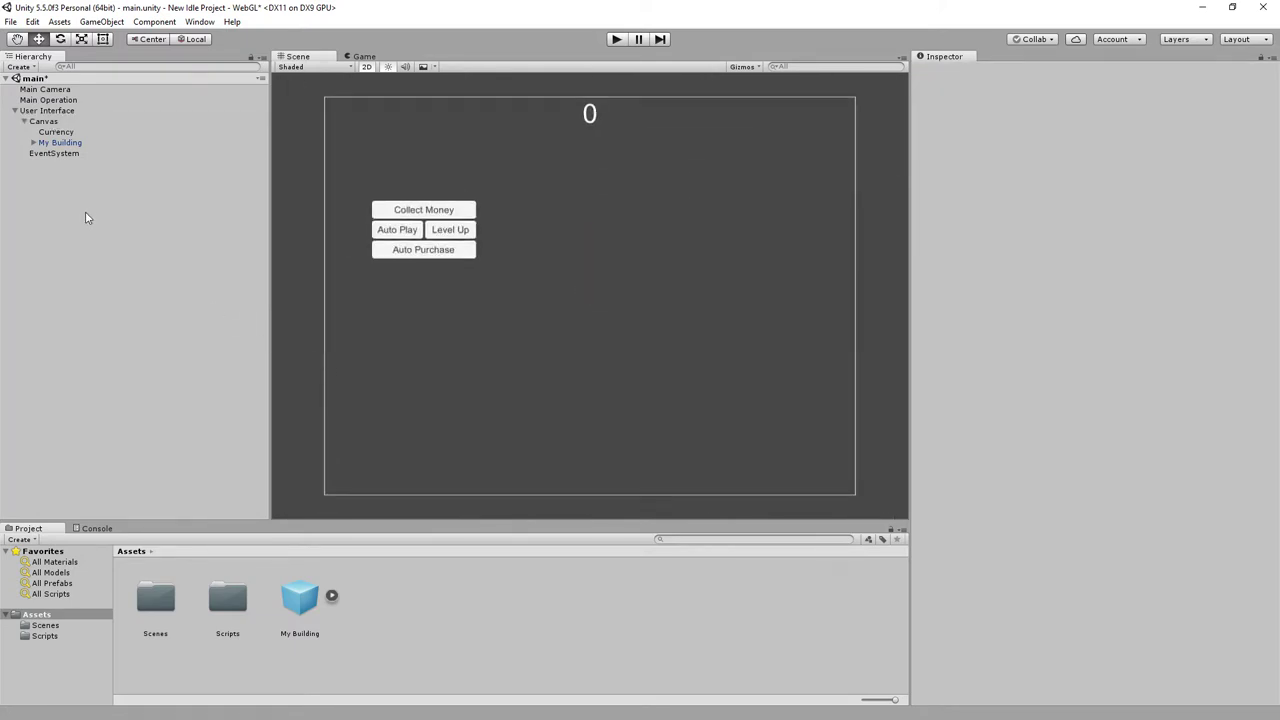
{"action": "left_click", "coordinate": [45, 121]}
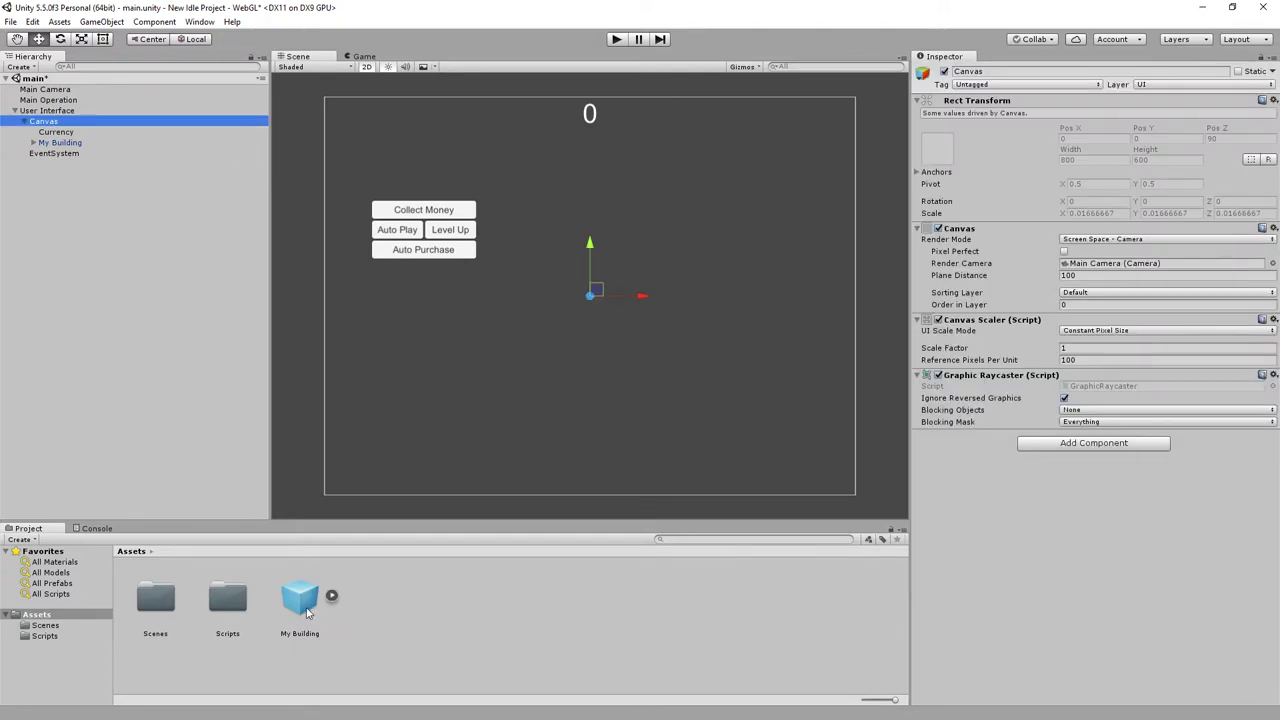
{"action": "left_click", "coordinate": [53, 122]}
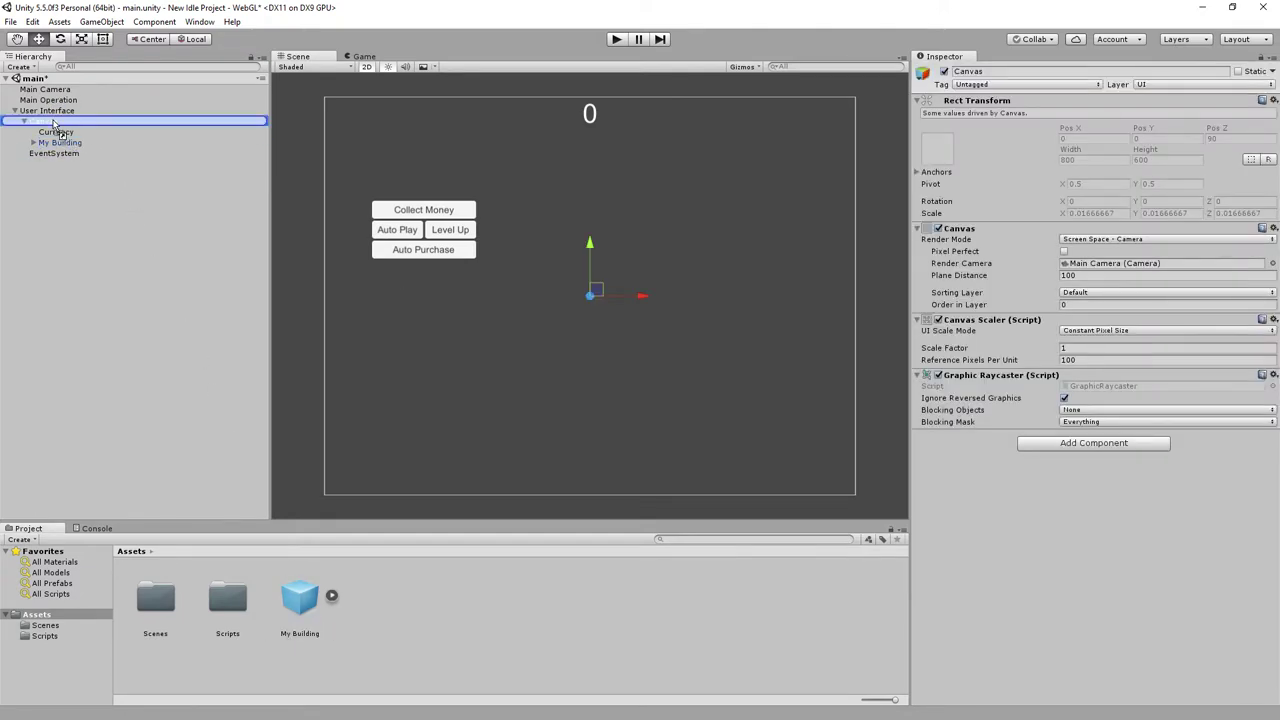
{"action": "key", "text": "ctrl+d"}
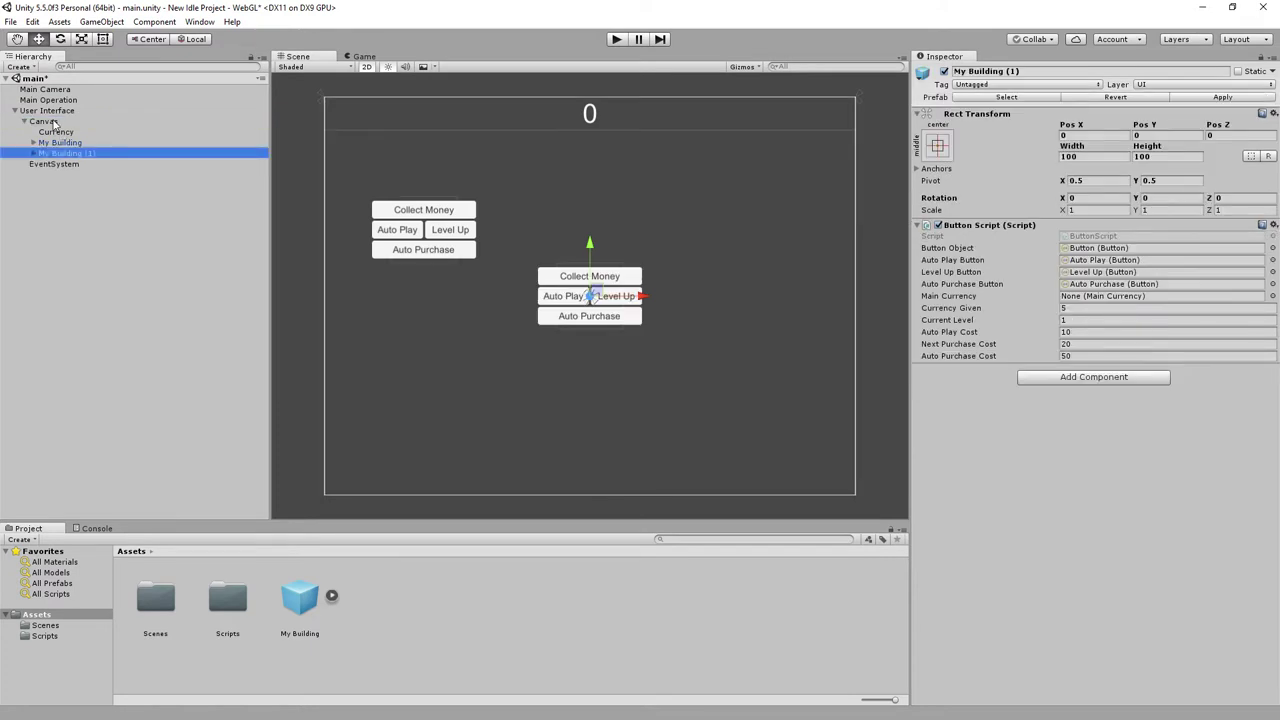
{"action": "left_click", "coordinate": [597, 297]}
Step: Move My Building (1) to Pos X -250, Pos Y -125 and set its Current Level to 0
{"action": "left_click_drag", "start_coordinate": [597, 297], "coordinate": [427, 382]}
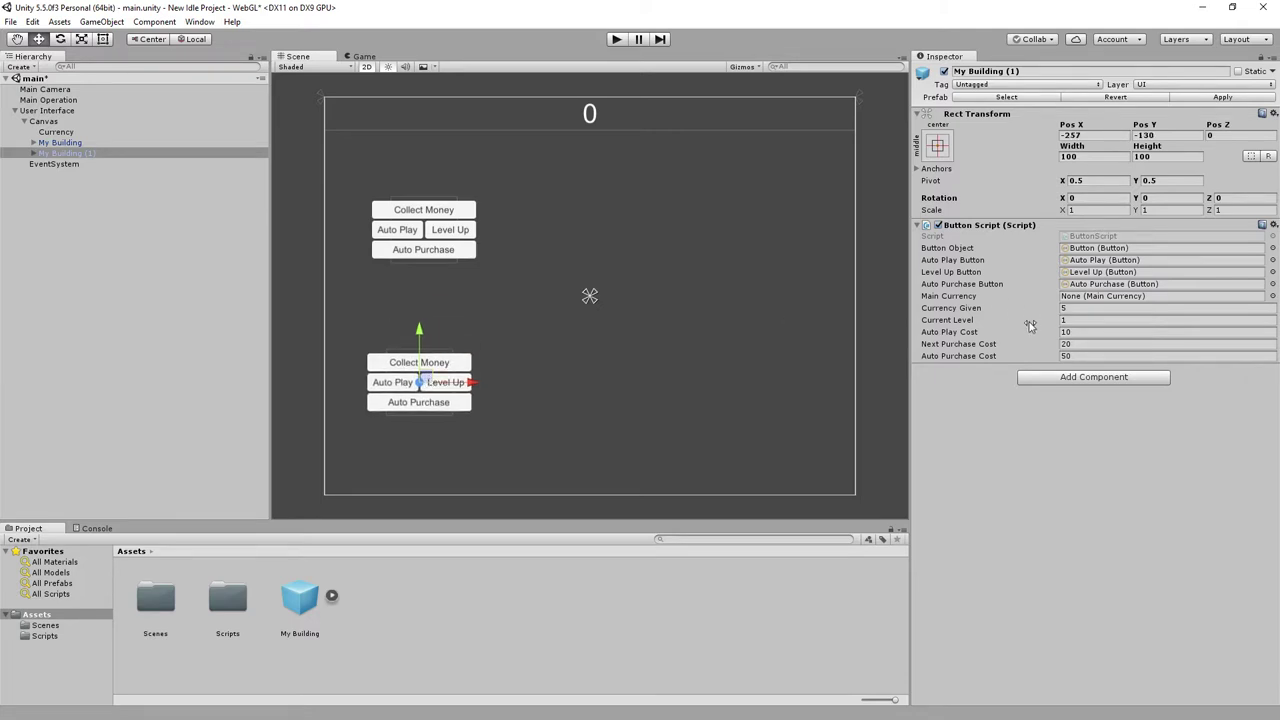
{"action": "left_click", "coordinate": [1105, 134]}
{"action": "type", "text": "-250"}
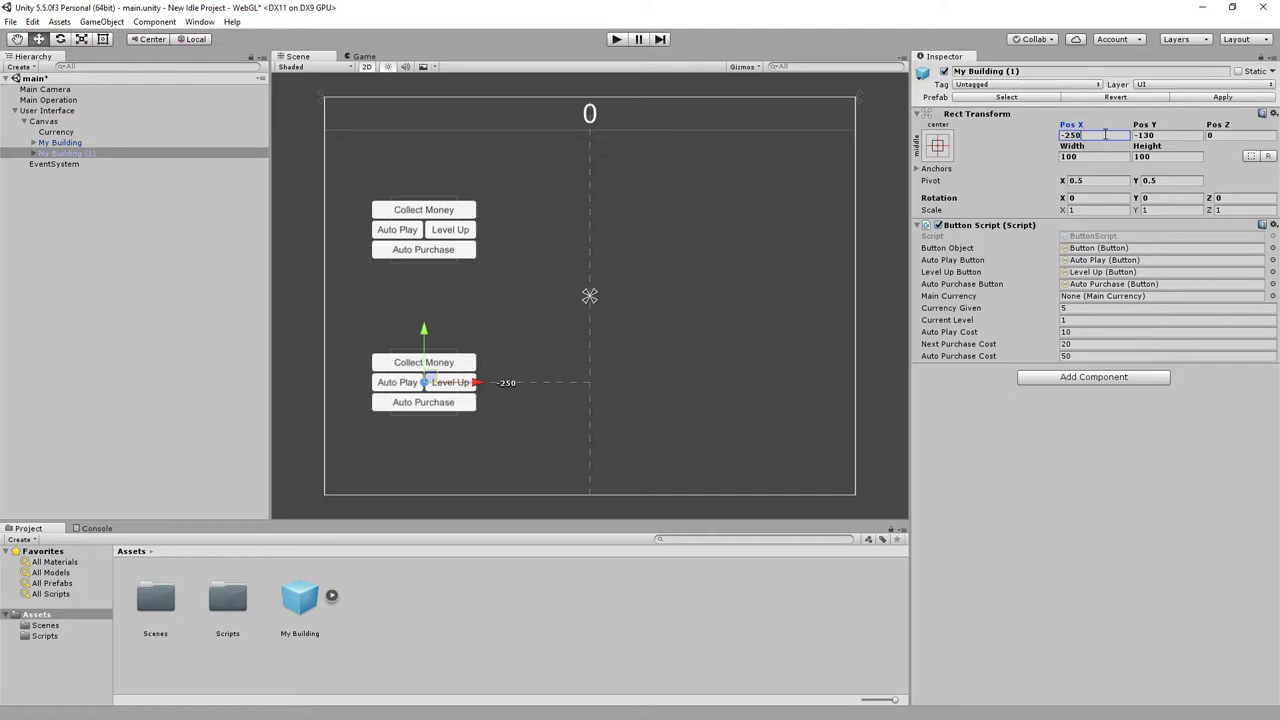
{"action": "left_click", "coordinate": [1170, 135]}
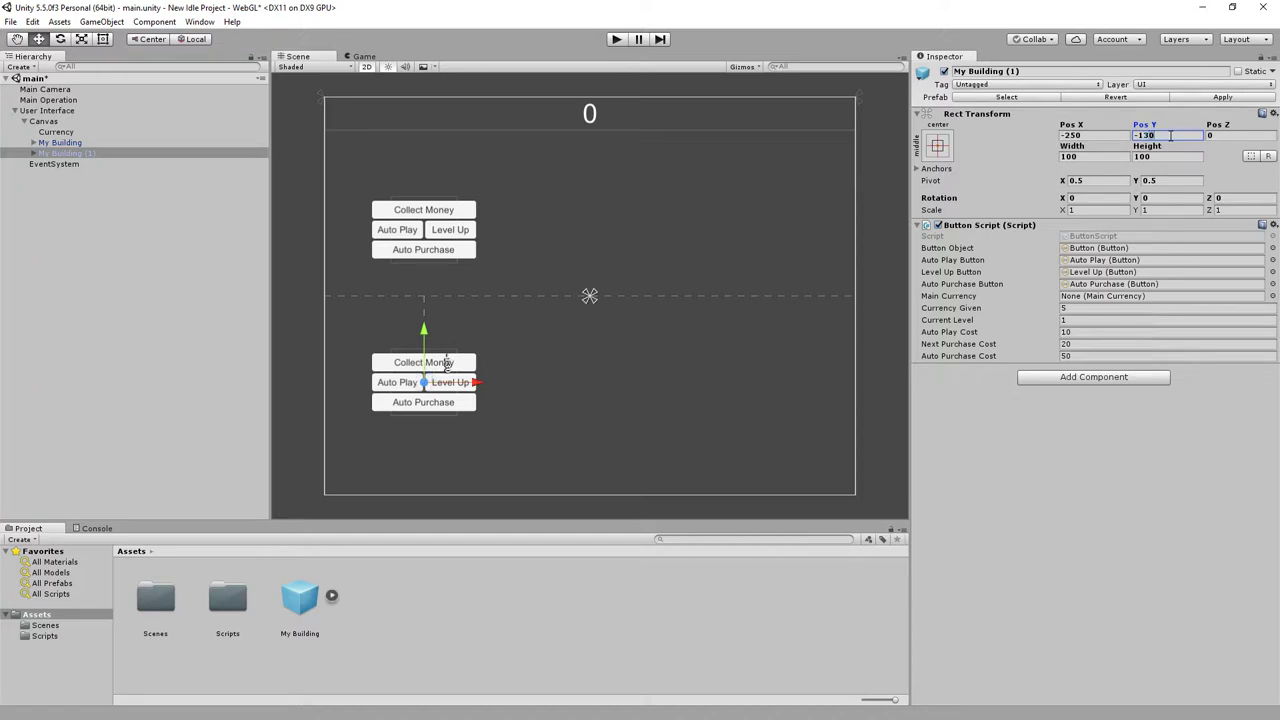
{"action": "type", "text": "-125"}
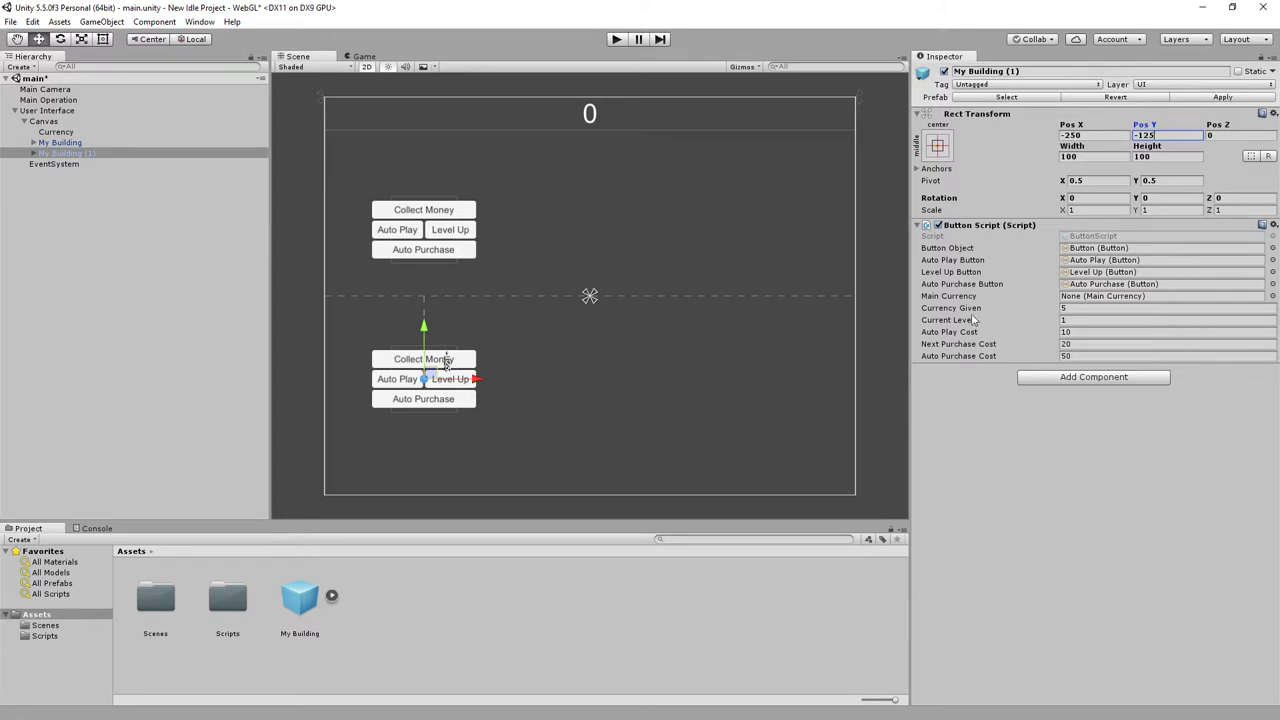
{"action": "left_click", "coordinate": [1094, 320]}
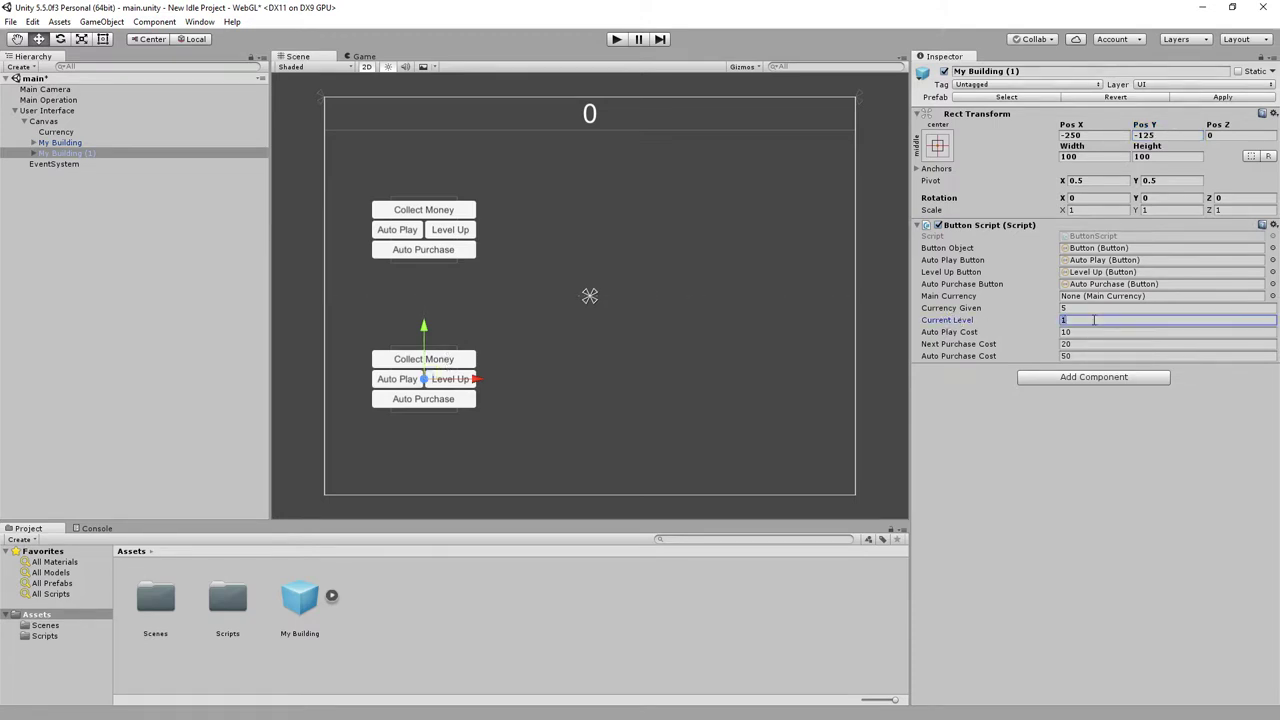
{"action": "type", "text": "0"}
Step: In ButtonScript, open Update with the condition 'if (currentLevel = 0.0f) {'
{"action": "key", "text": "alt+Tab"}
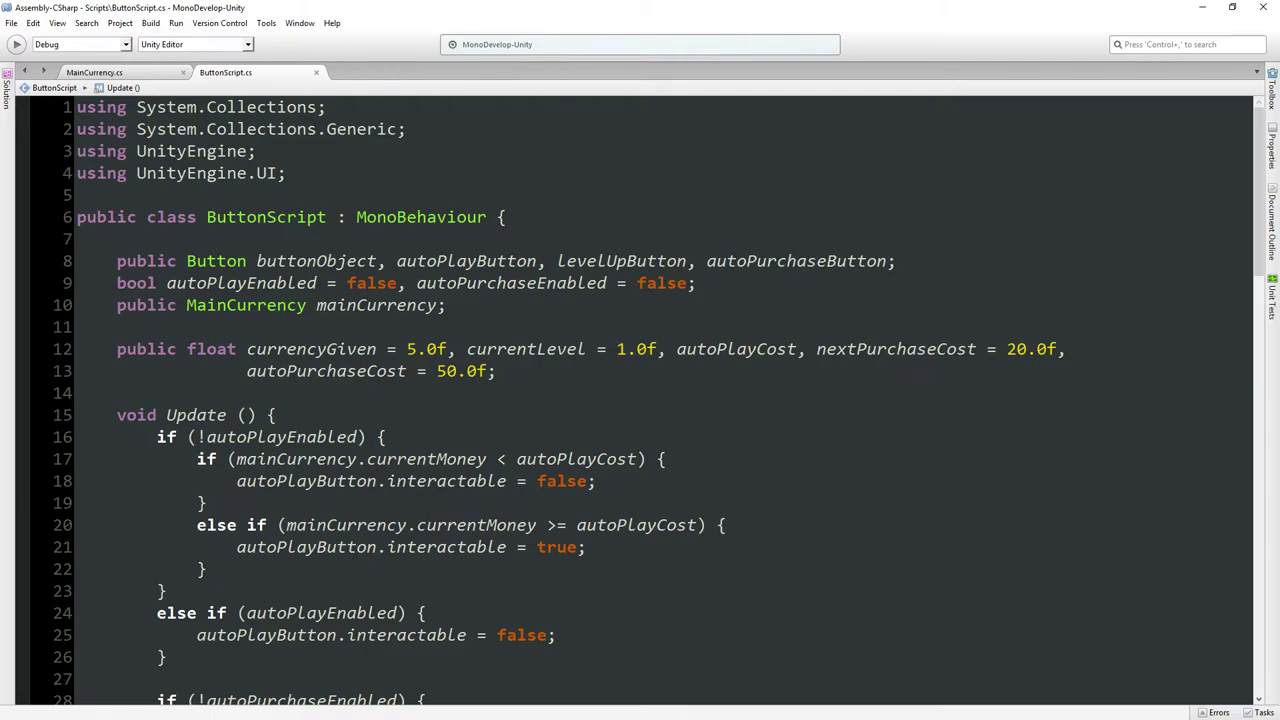
{"action": "key", "text": "alt+Tab"}
{"action": "key", "text": "alt+Tab"}
{"action": "scroll", "coordinate": [374, 391], "scroll_direction": "down", "scroll_amount": 5}
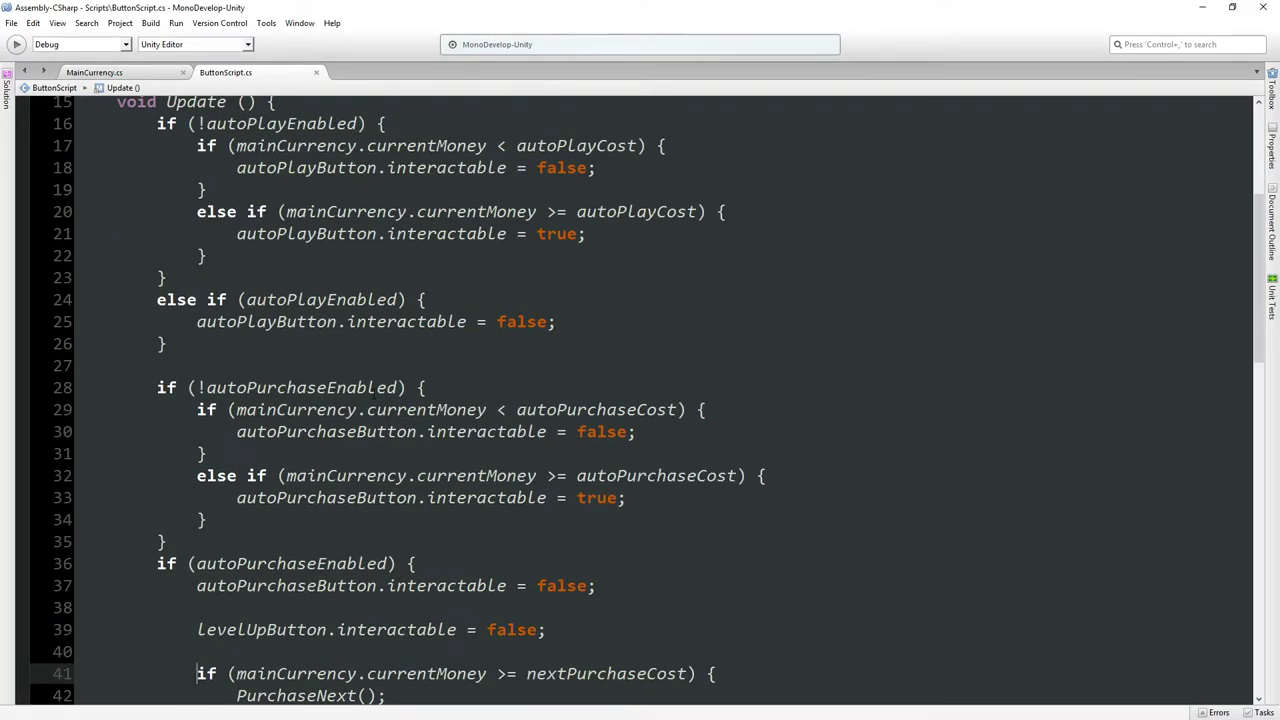
{"action": "scroll", "coordinate": [374, 392], "scroll_direction": "up", "scroll_amount": 3}
{"action": "left_click", "coordinate": [318, 290]}
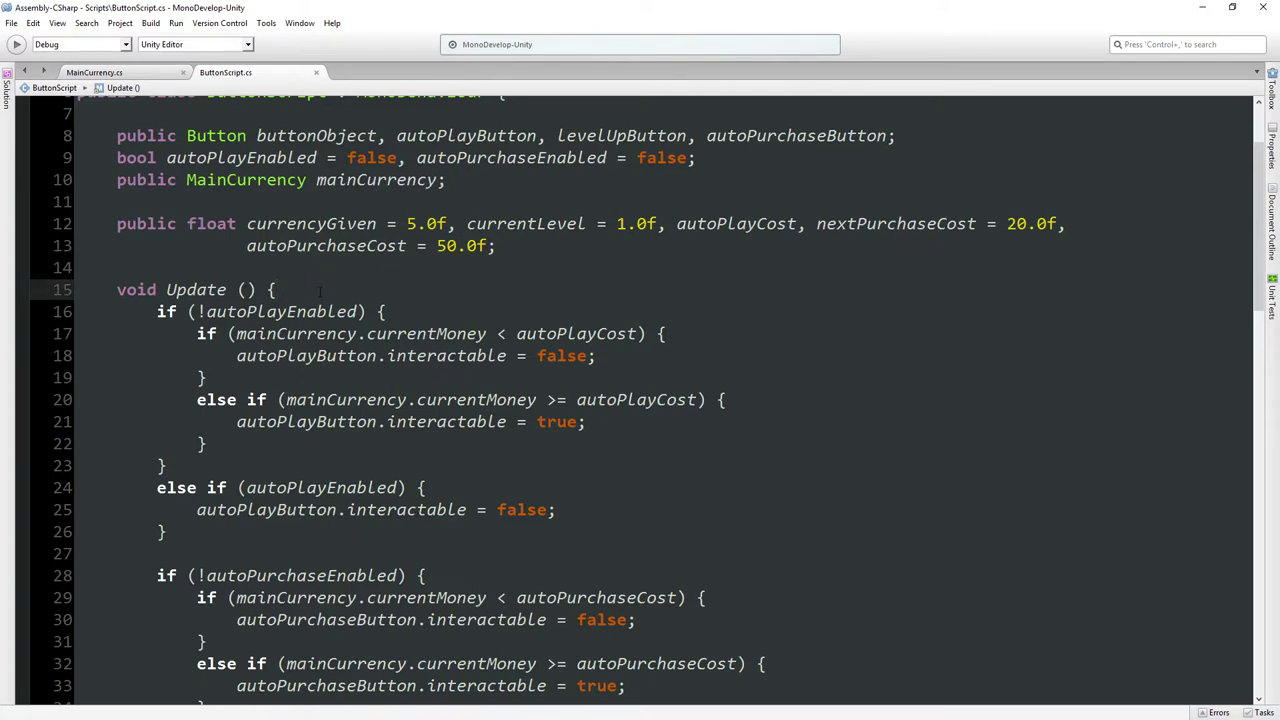
{"action": "key", "text": "Return"}
{"action": "key", "text": "Return"}
{"action": "key", "text": "Up"}
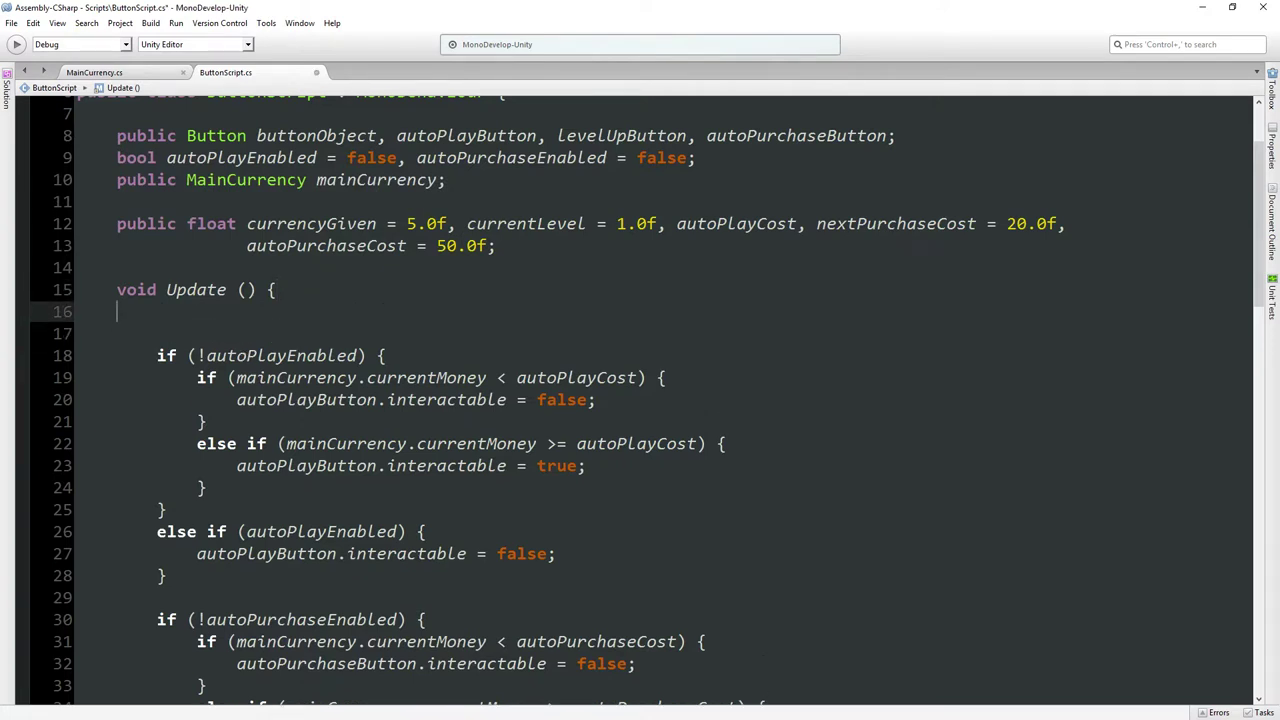
{"action": "type", "text": "if (curr"}
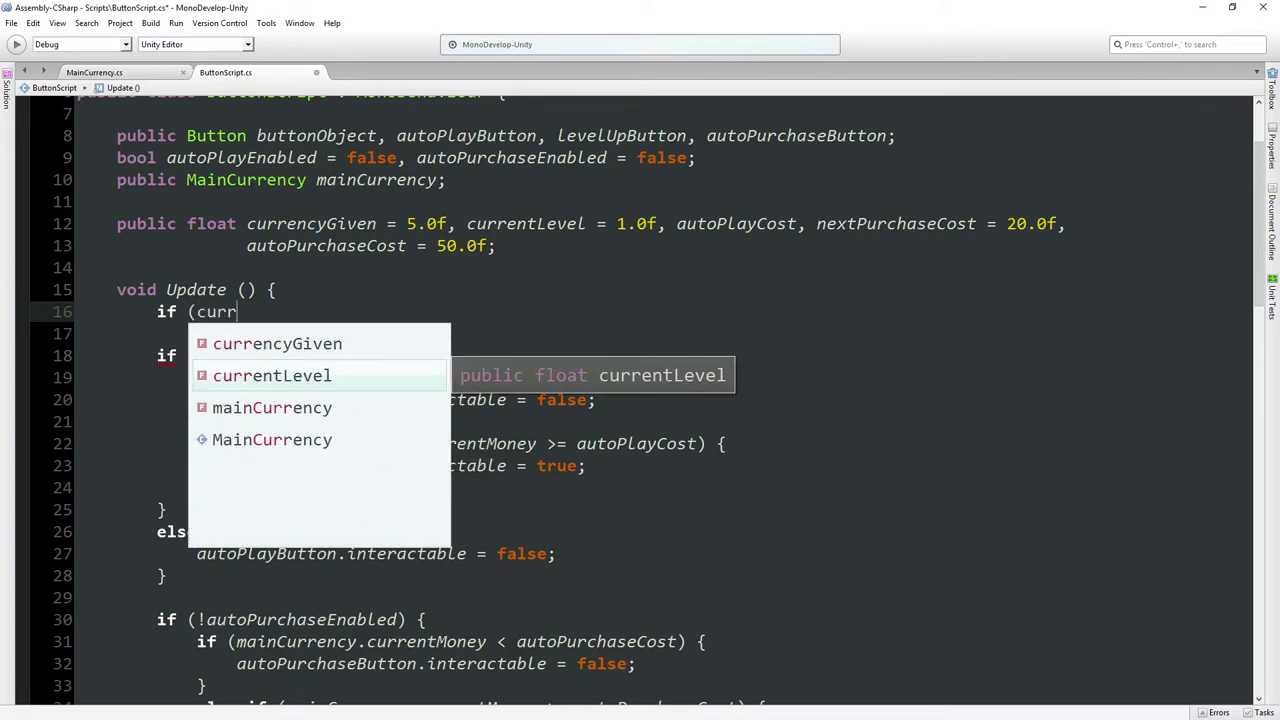
{"action": "type", "text": "entLevel = 0.0f"}
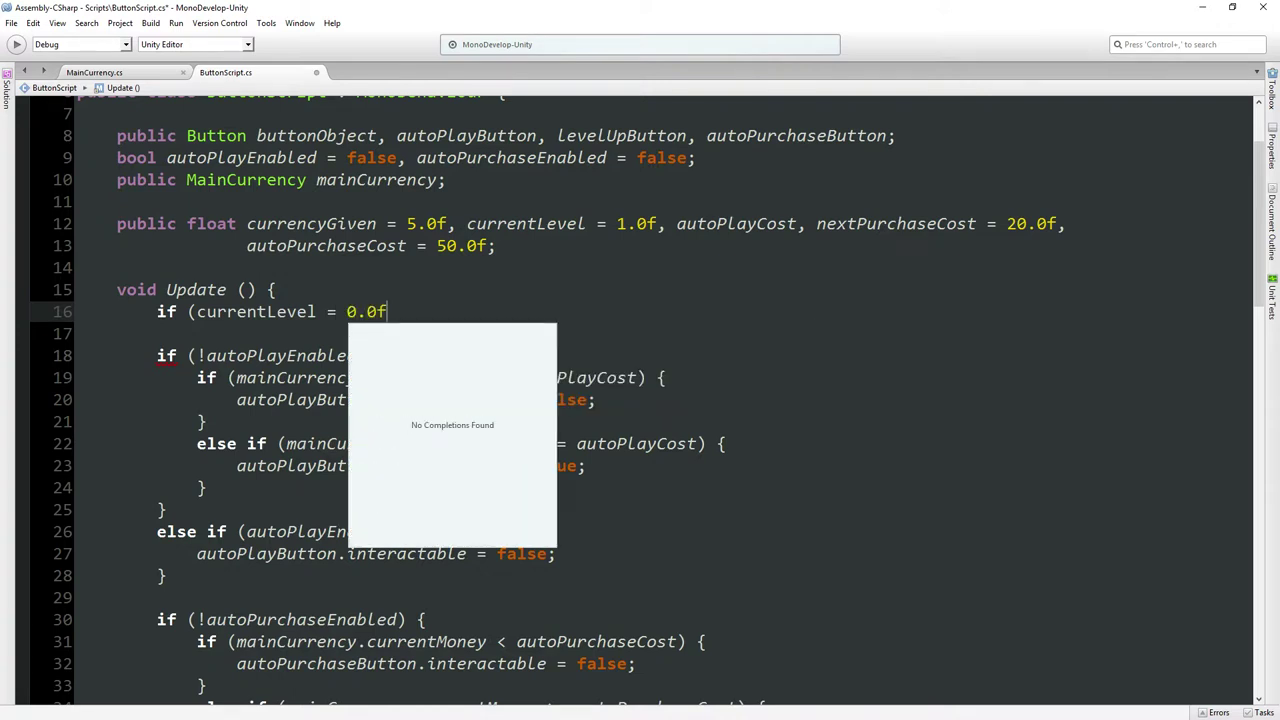
{"action": "type", "text": ";"}
{"action": "key", "text": "BackSpace"}
{"action": "type", "text": ")"}
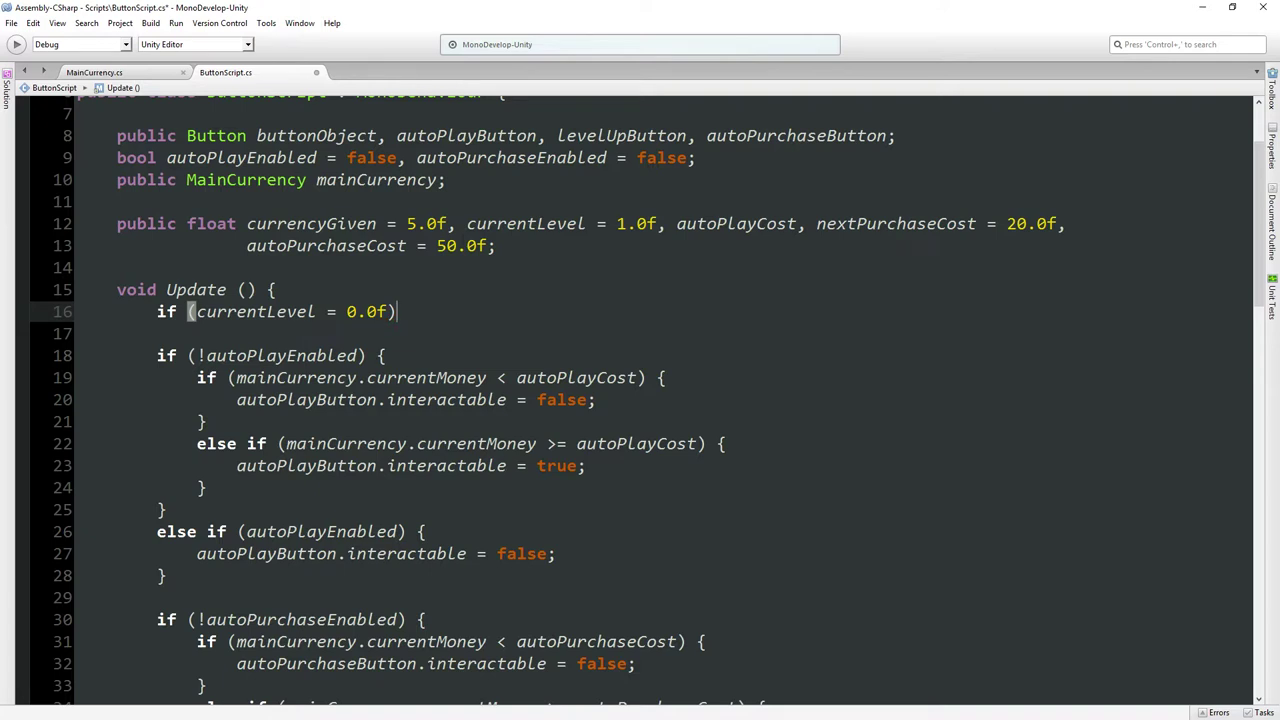
{"action": "type", "text": " {}"}
Step: Set buttonObject.interactable = false inside the if block and begin an else if below it
{"action": "key", "text": "Return"}
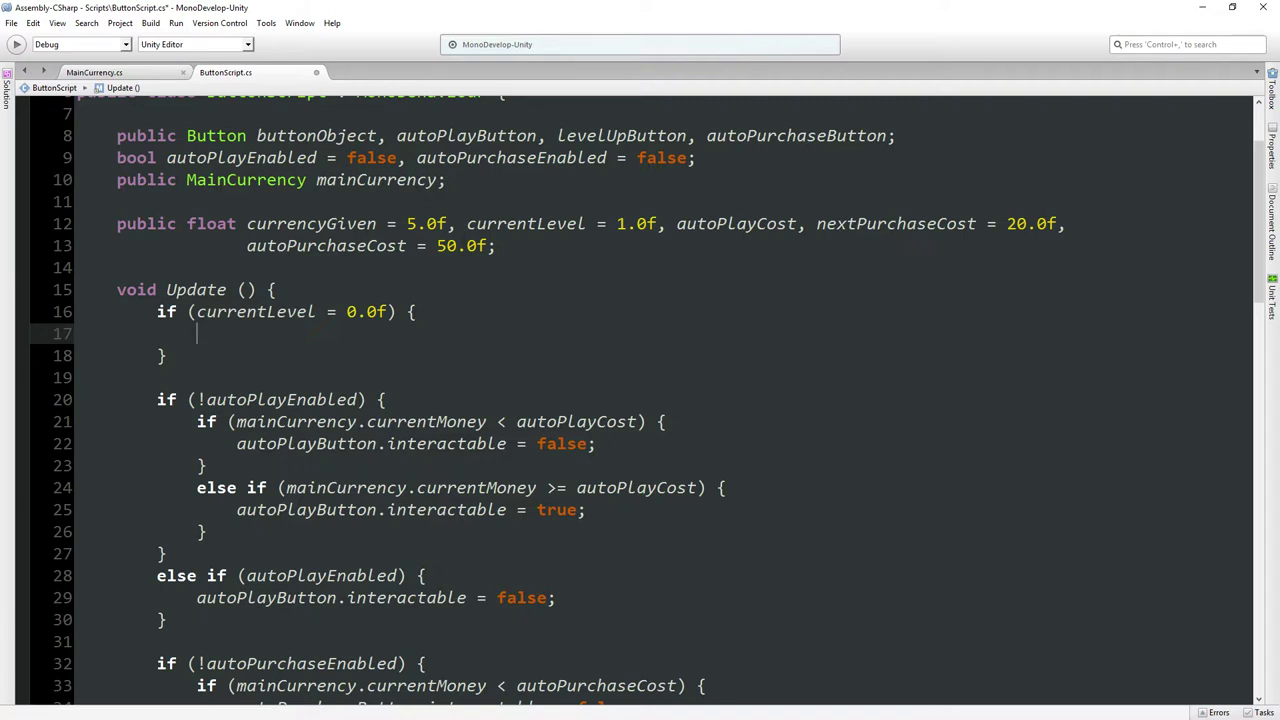
{"action": "type", "text": "button"}
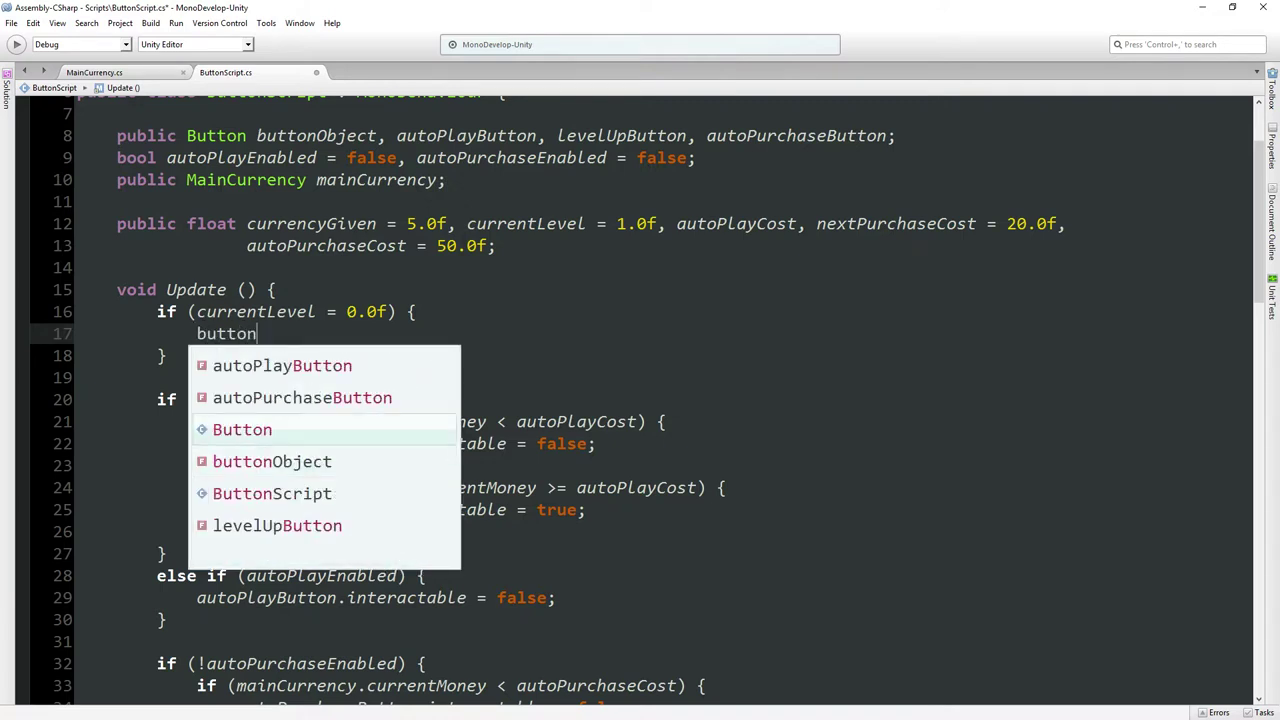
{"action": "key", "text": "Down"}
{"action": "type", "text": "Object."}
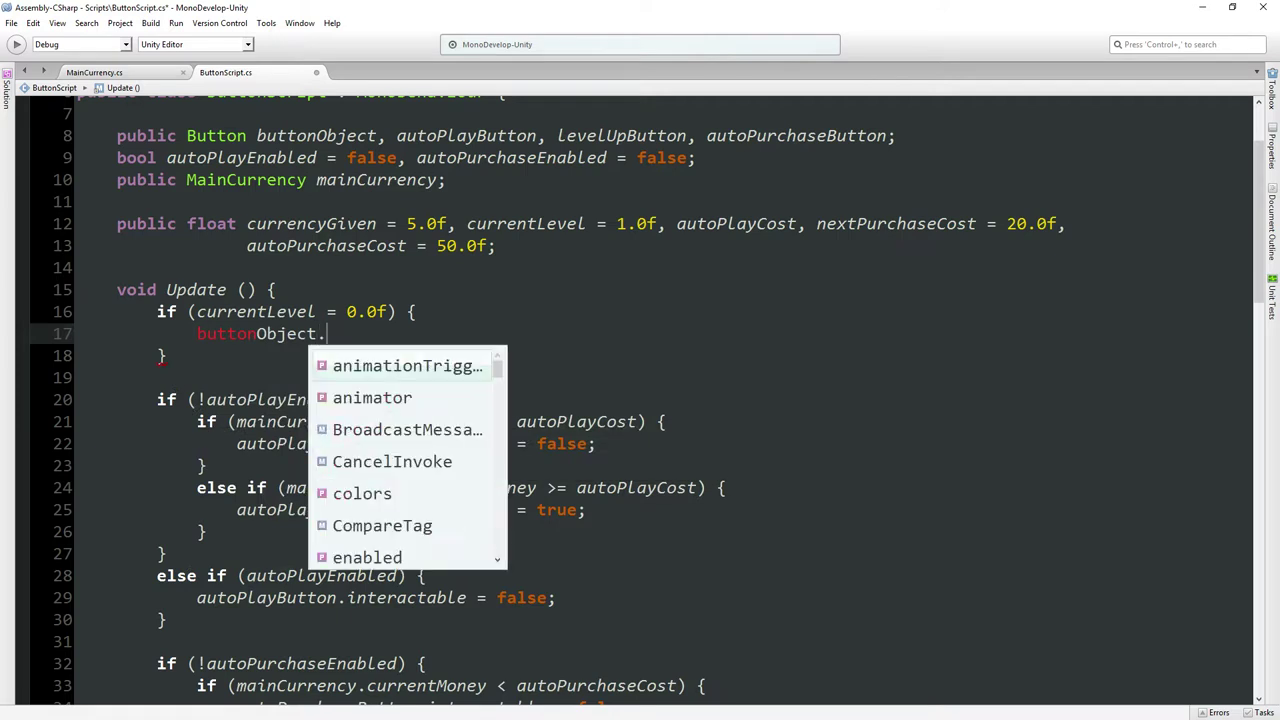
{"action": "type", "text": "inte"}
{"action": "key", "text": "Return"}
{"action": "type", "text": "="}
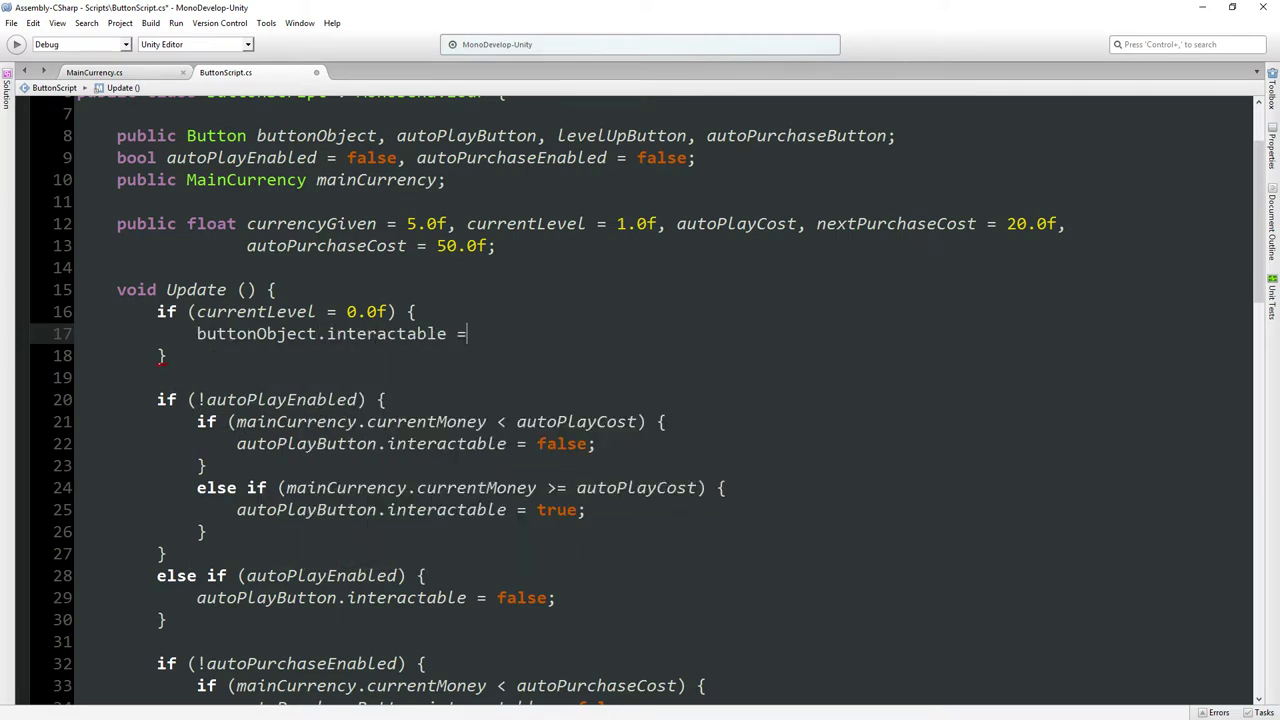
{"action": "type", "text": " false;"}
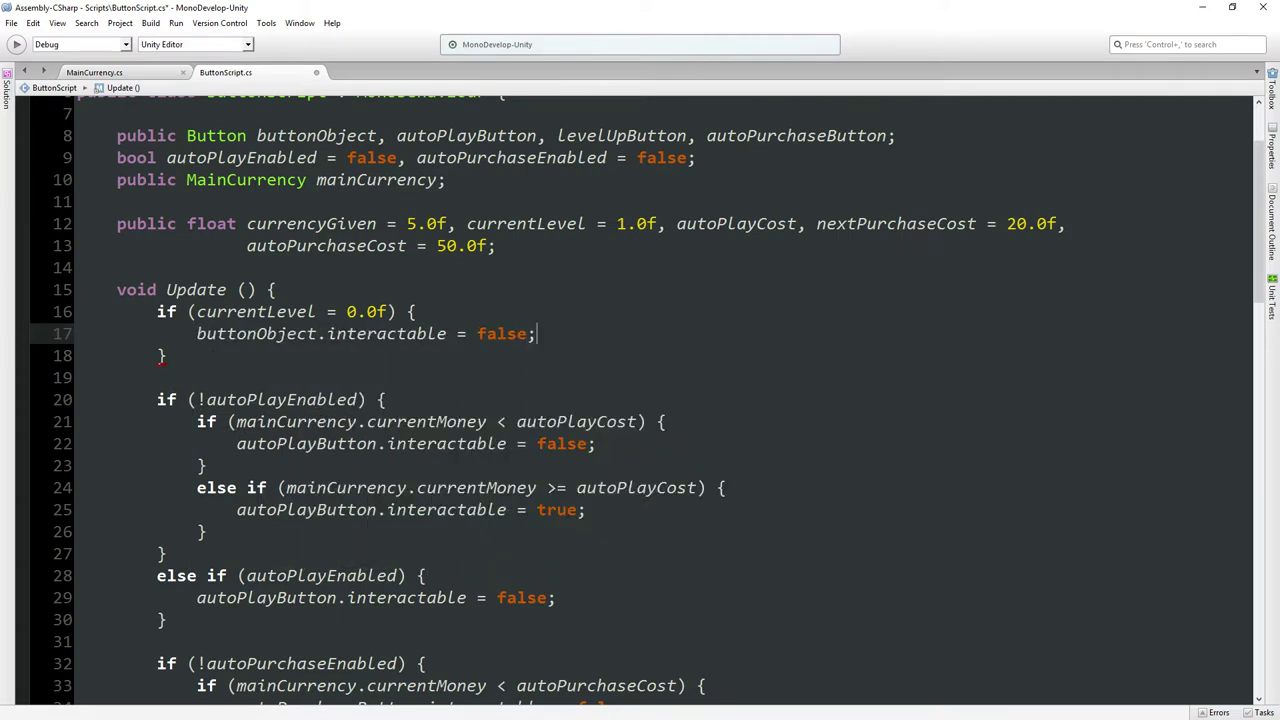
{"action": "left_click", "coordinate": [166, 356]}
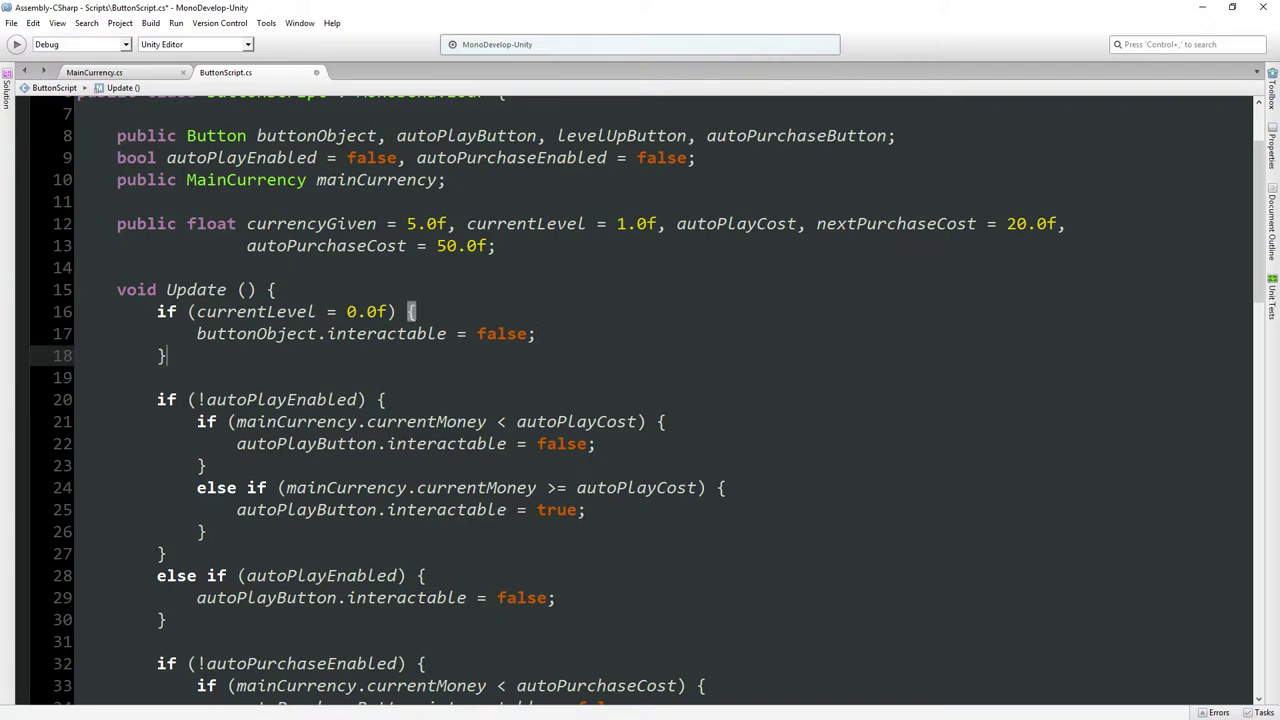
{"action": "key", "text": "Return"}
{"action": "type", "text": "else"}
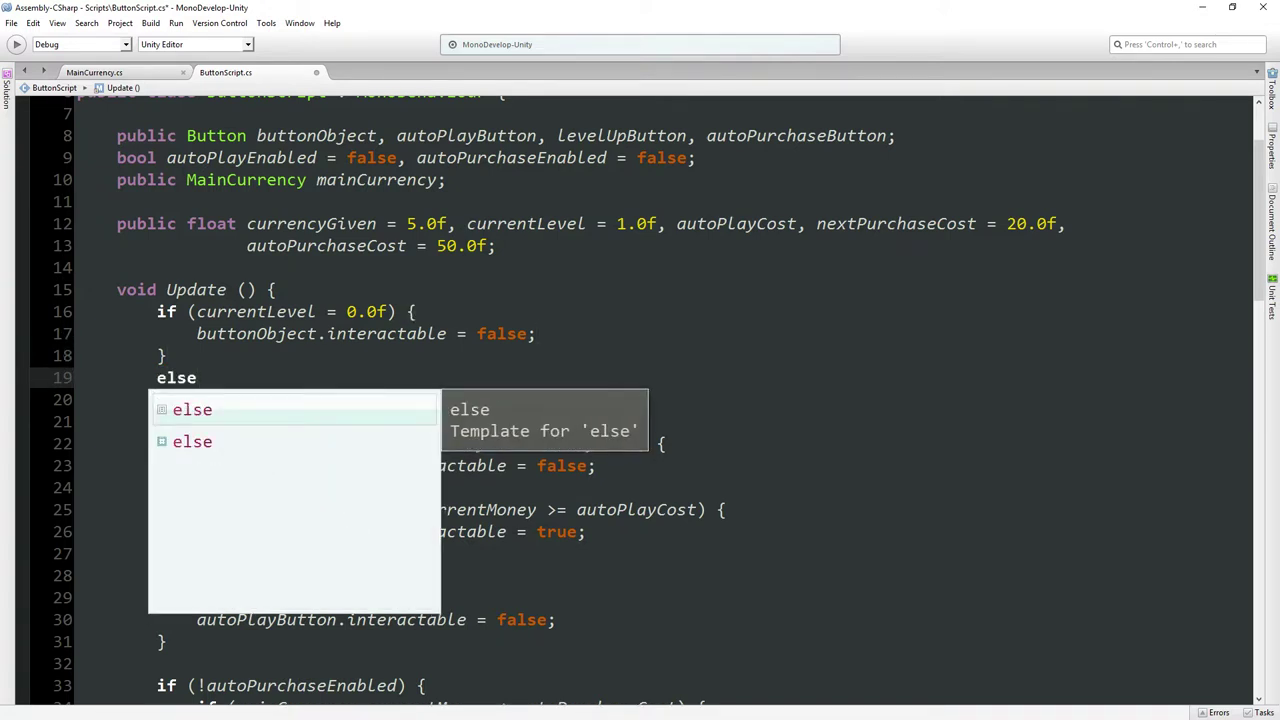
{"action": "type", "text": " if ("}
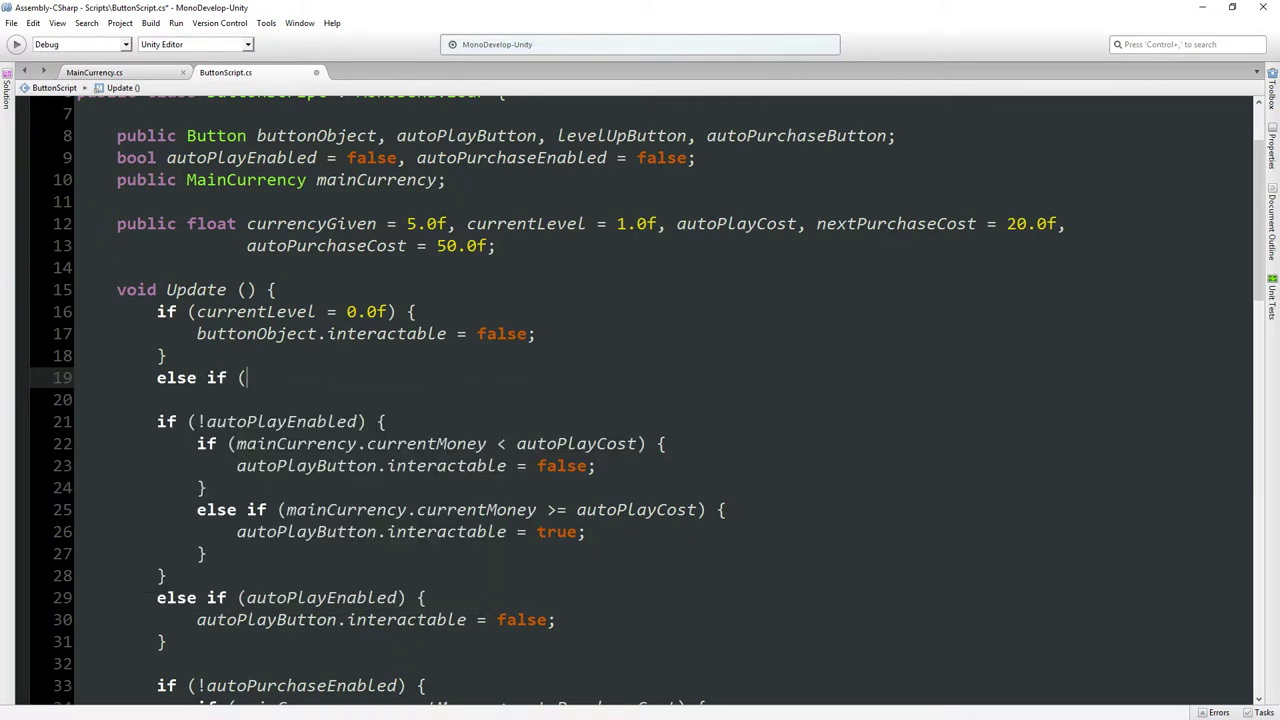
{"action": "type", "text": "curr"}
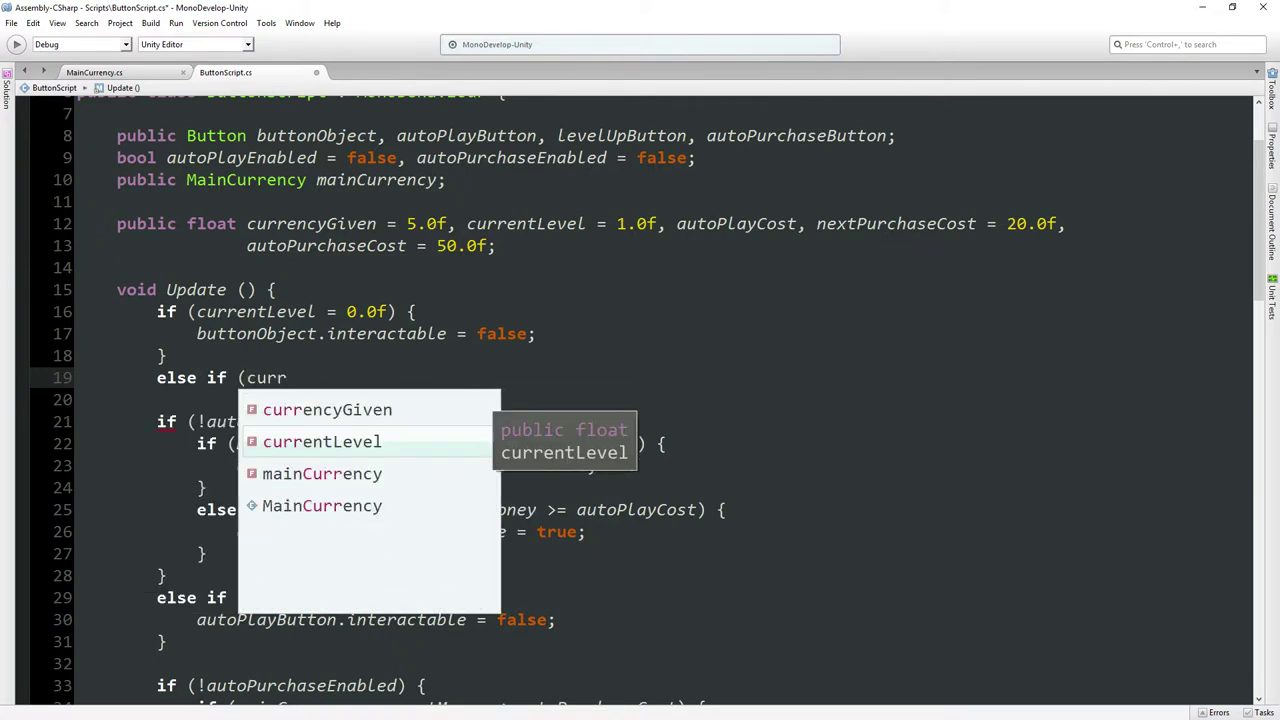
Step: Complete else if (currentLevel >= 1) { with a nested if (!autoPlayEnabled) { check
{"action": "key", "text": "Return"}
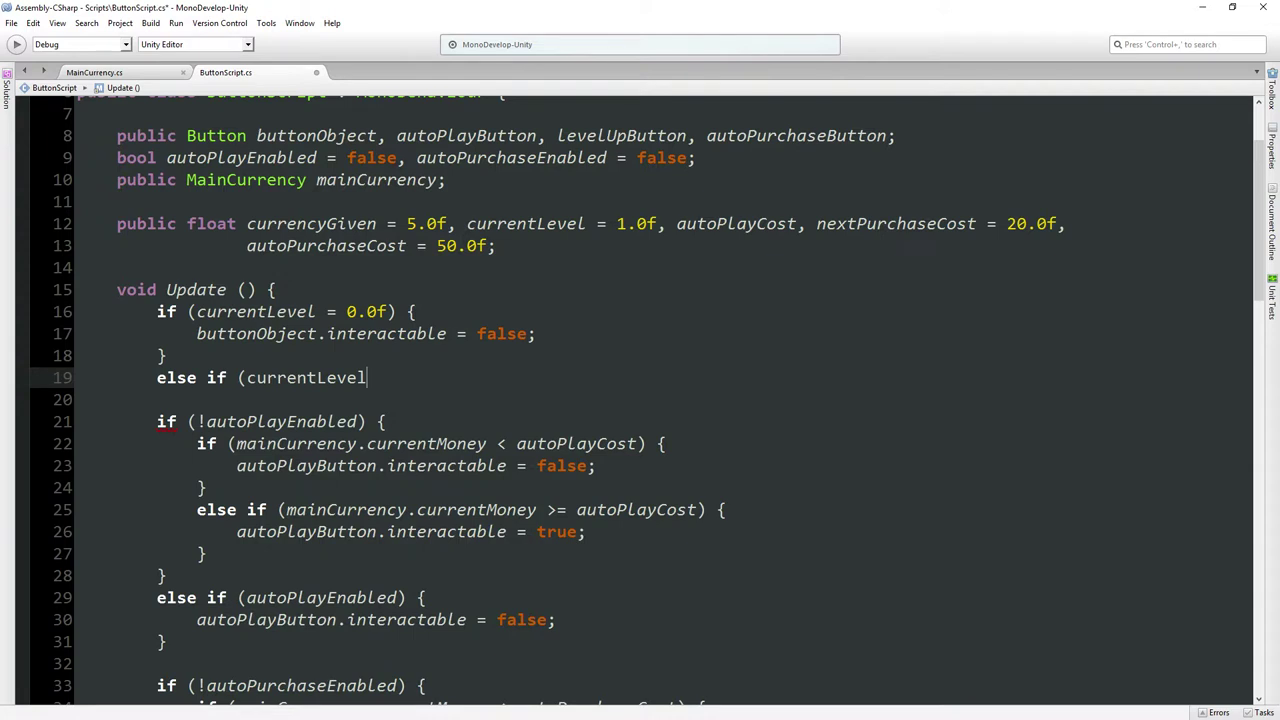
{"action": "key", "text": "shift+Home"}
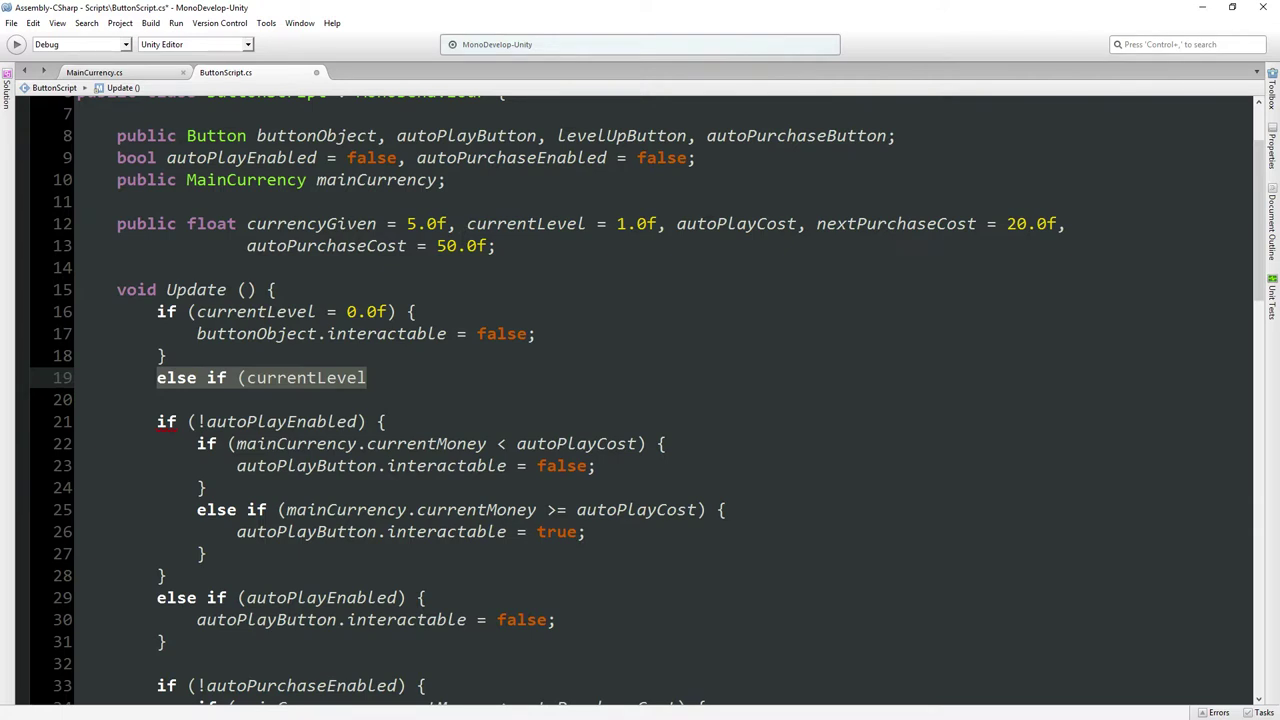
{"action": "key", "text": "End"}
{"action": "type", "text": ">= 1"}
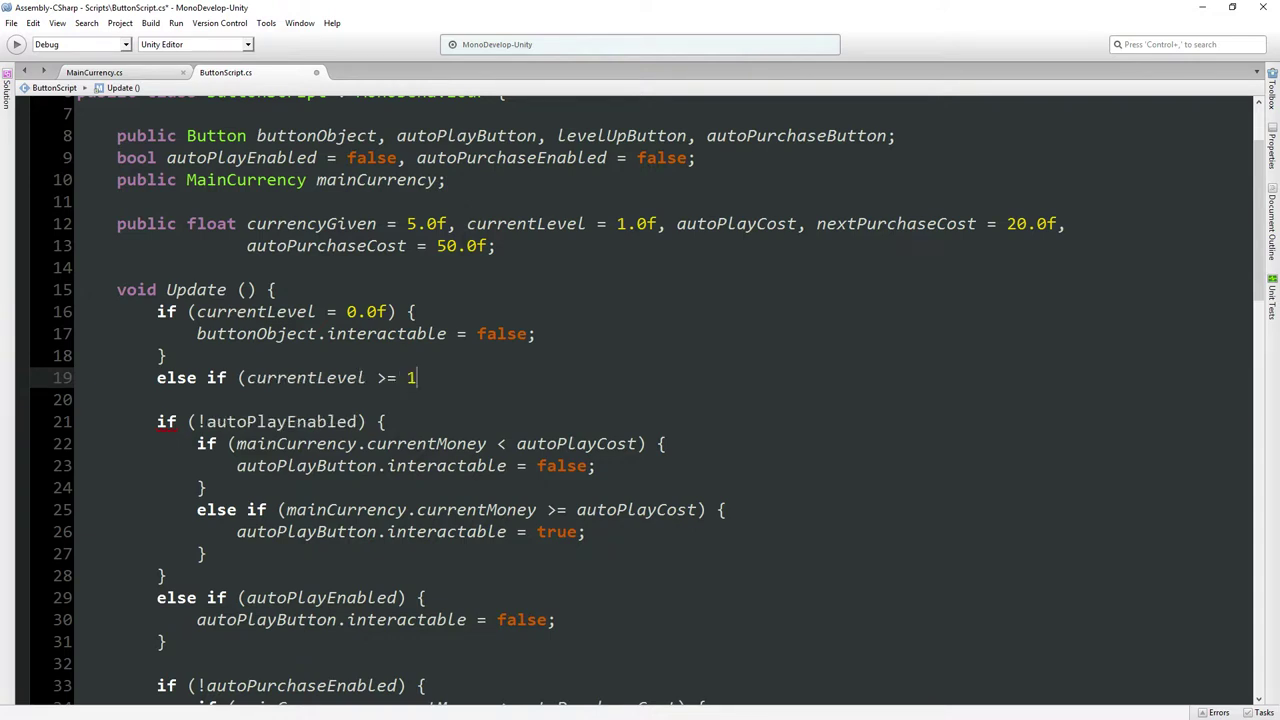
{"action": "type", "text": ") {"}
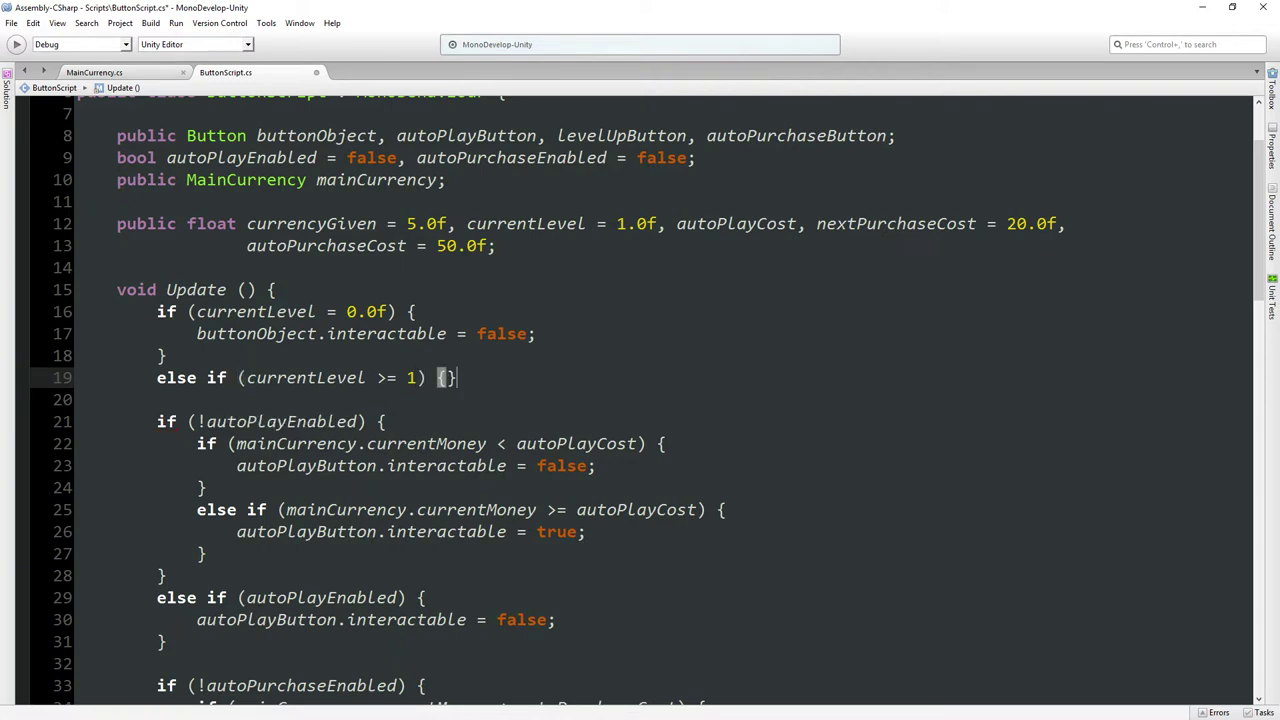
{"action": "key", "text": "Return"}
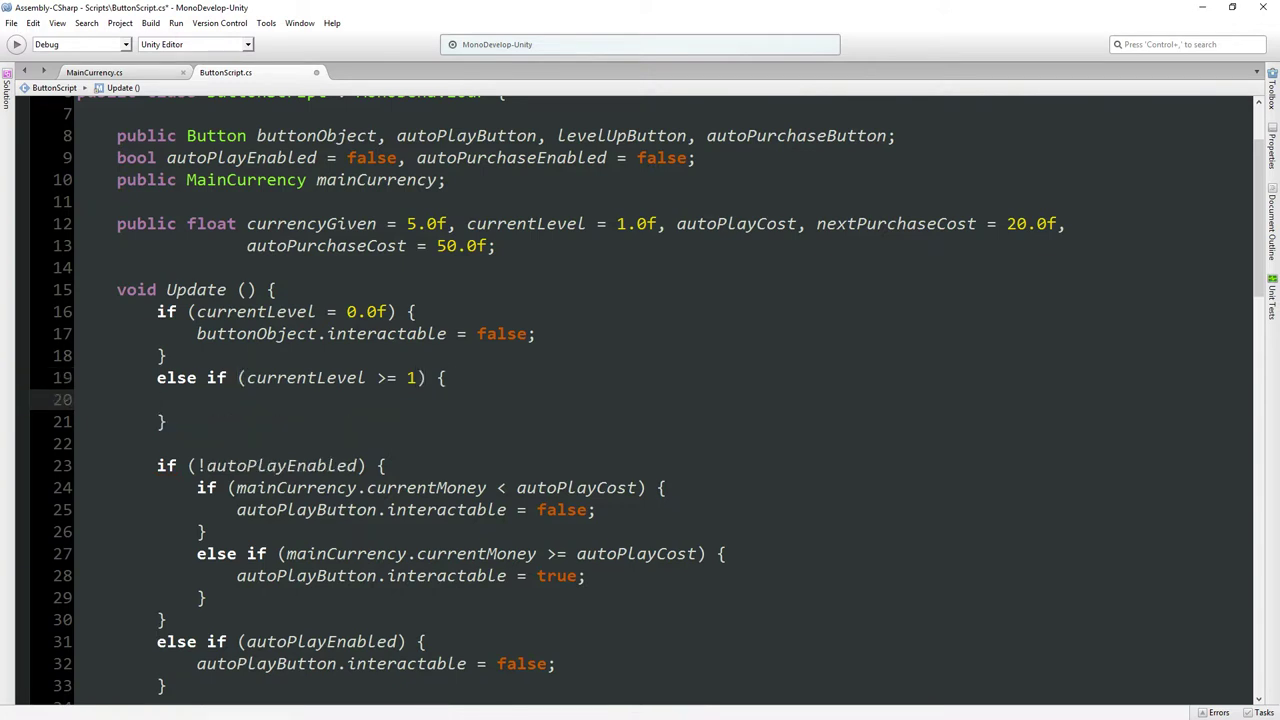
{"action": "type", "text": "if"}
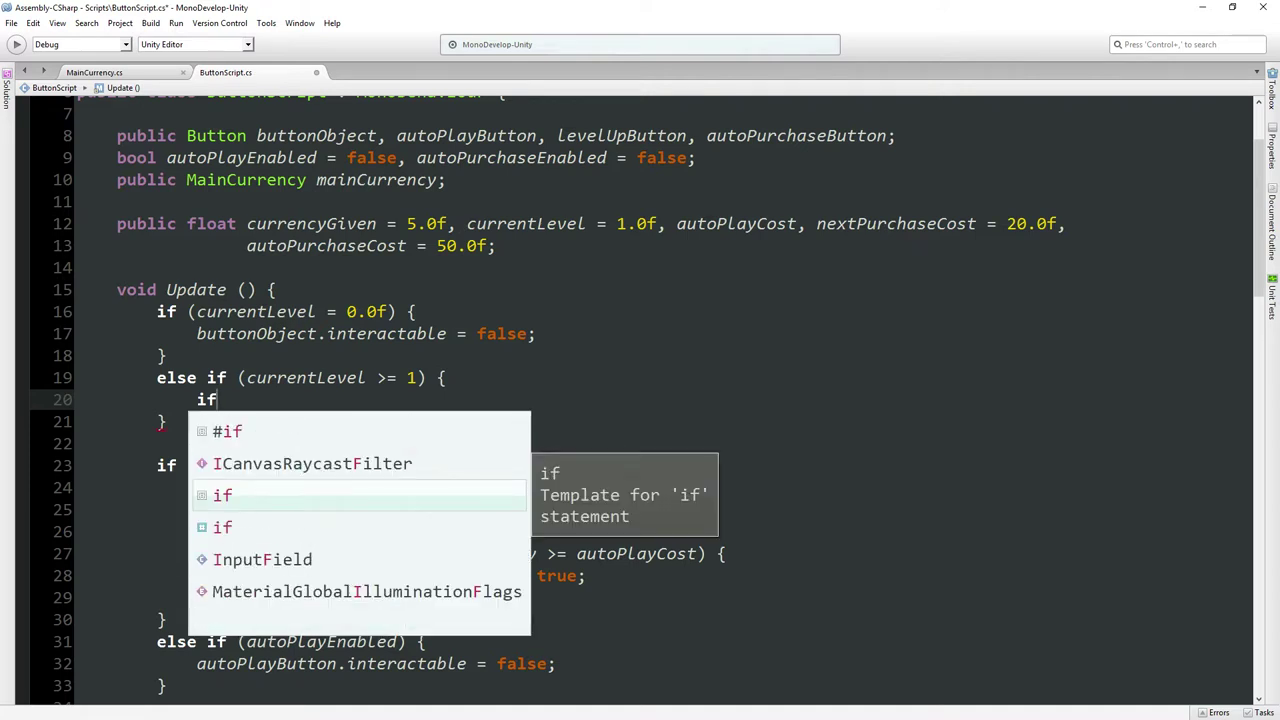
{"action": "type", "text": " (!autop"}
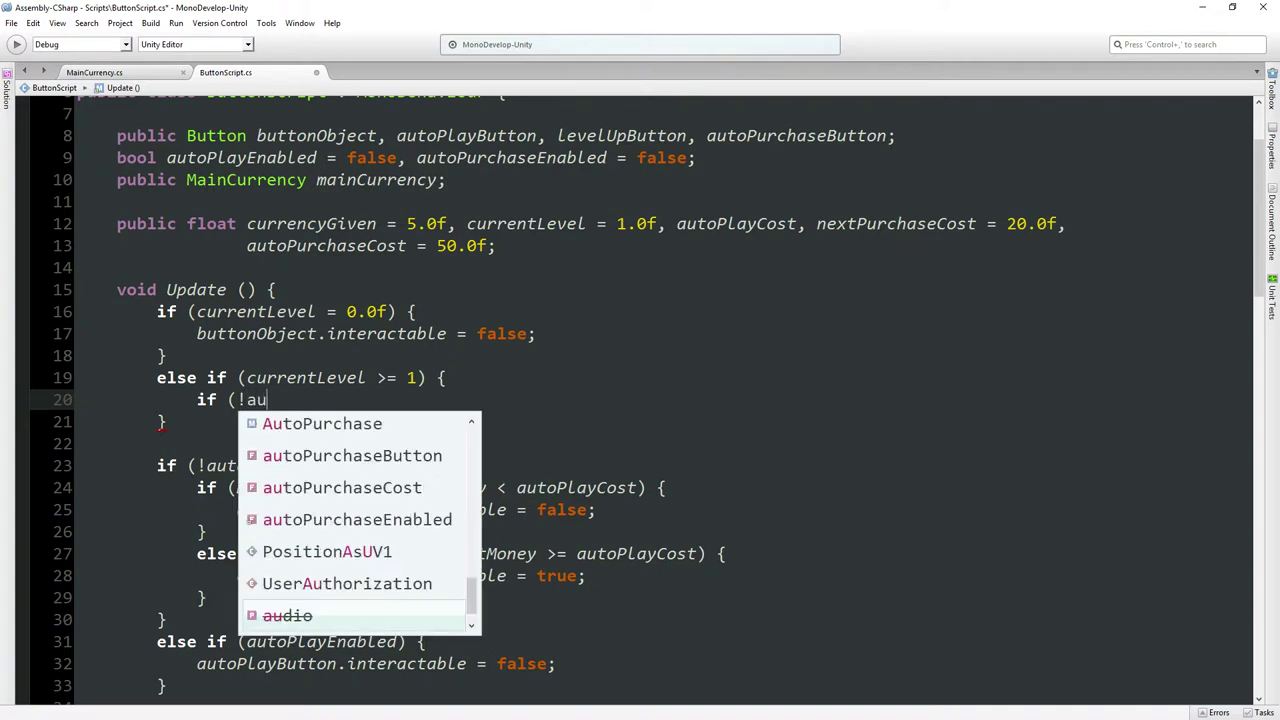
{"action": "key", "text": "Up"}
{"action": "key", "text": "Up"}
{"action": "key", "text": "Down"}
{"action": "key", "text": "Down"}
{"action": "key", "text": "Up"}
{"action": "key", "text": "Up"}
{"action": "key", "text": "Down"}
{"action": "key", "text": "Down"}
{"action": "key", "text": "Down"}
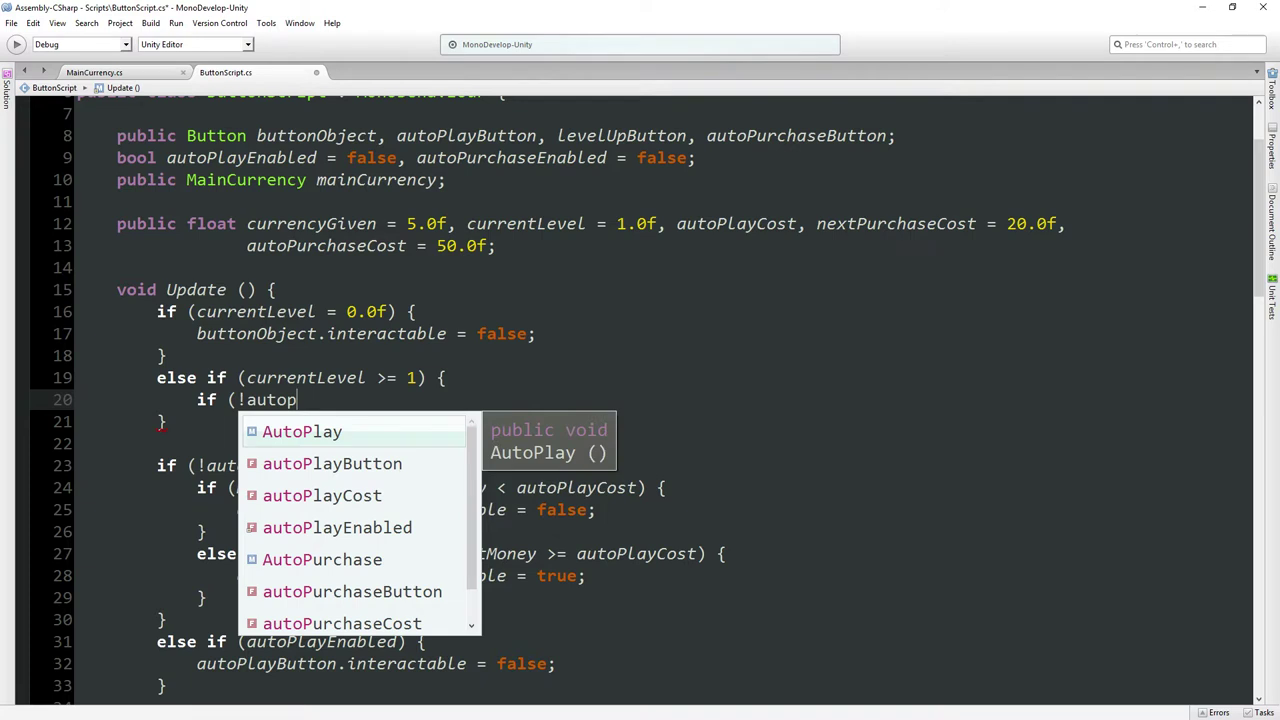
{"action": "key", "text": "Return"}
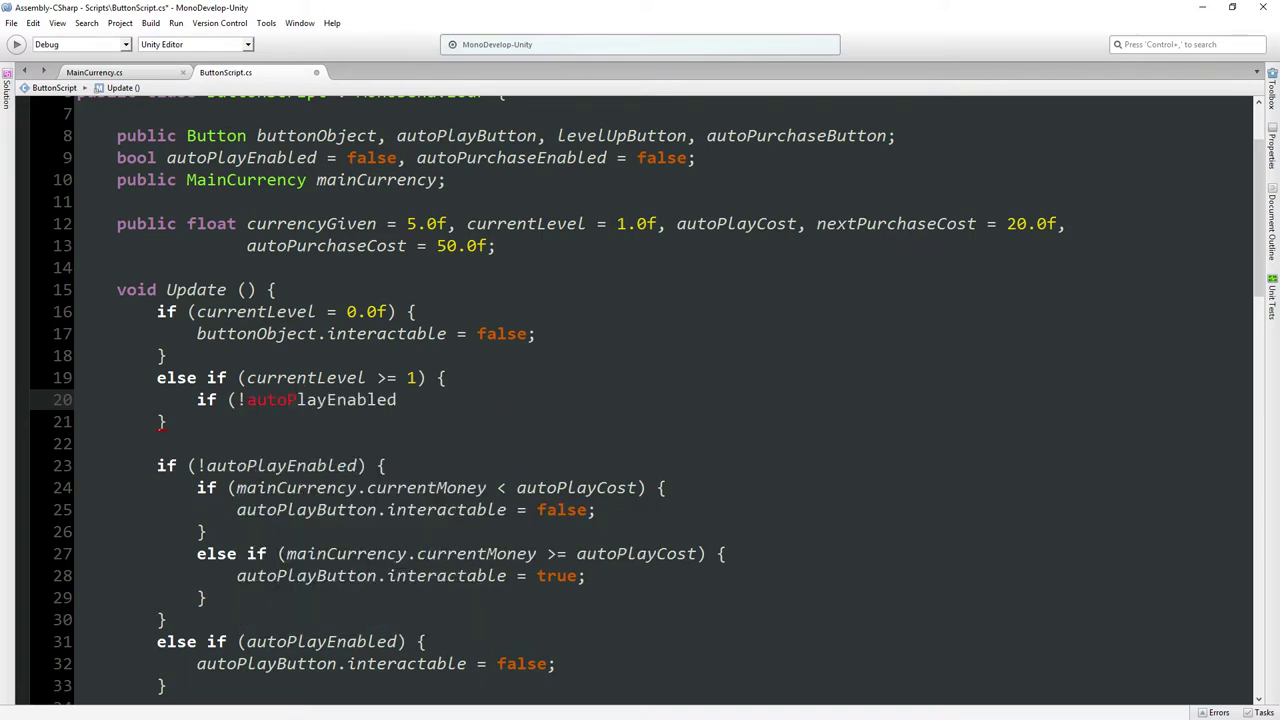
{"action": "type", "text": ") {"}
Step: Set buttonObject.interactable = true inside the autoPlayEnabled check and save ButtonScript.cs
{"action": "key", "text": "Return"}
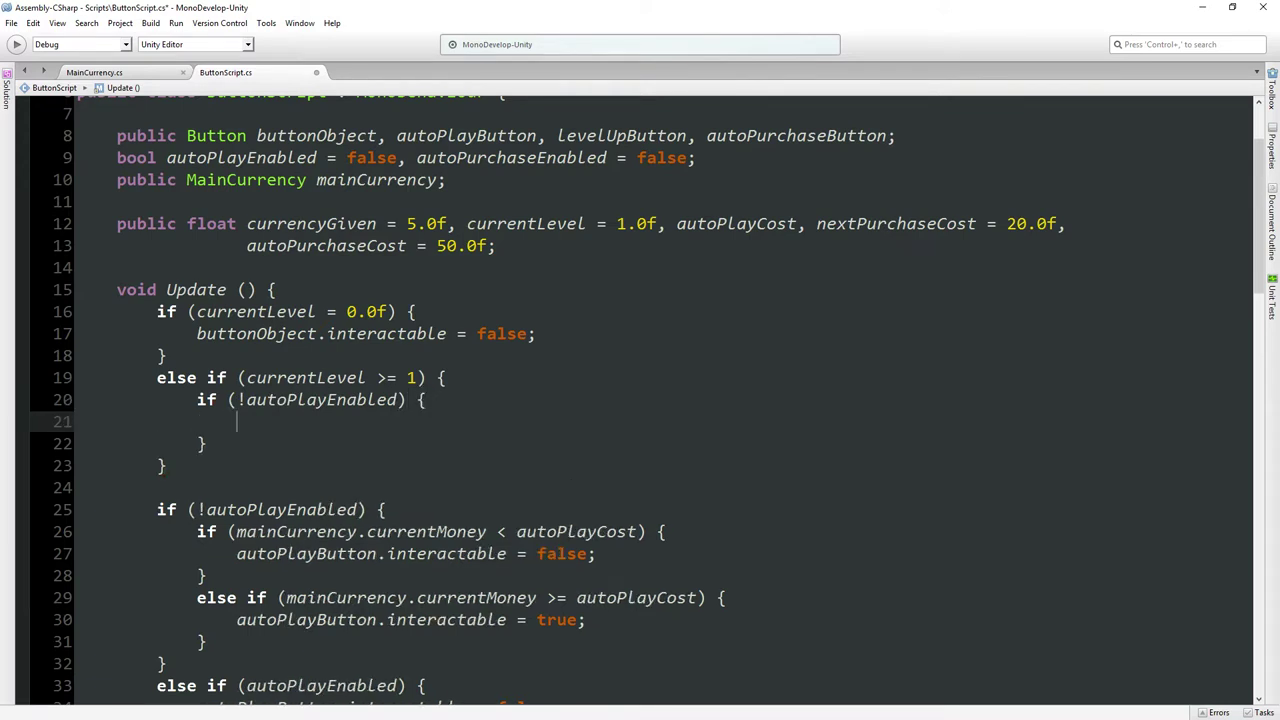
{"action": "type", "text": "button"}
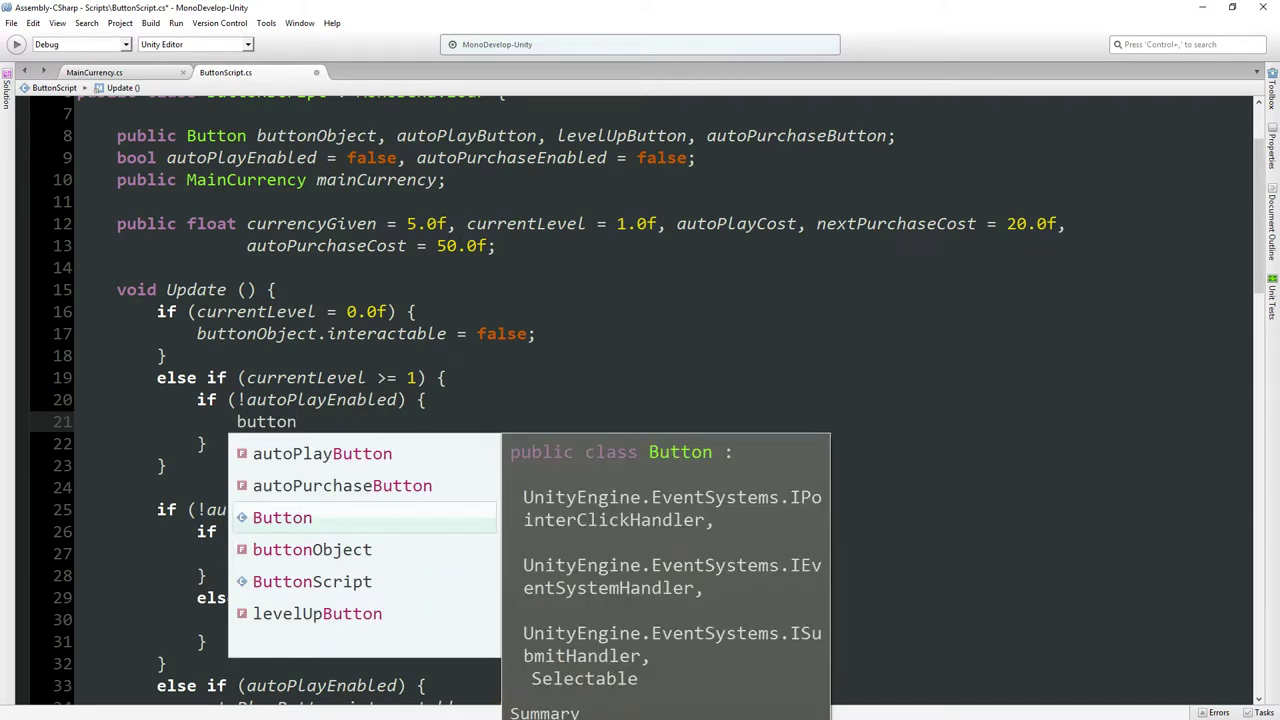
{"action": "key", "text": "Down"}
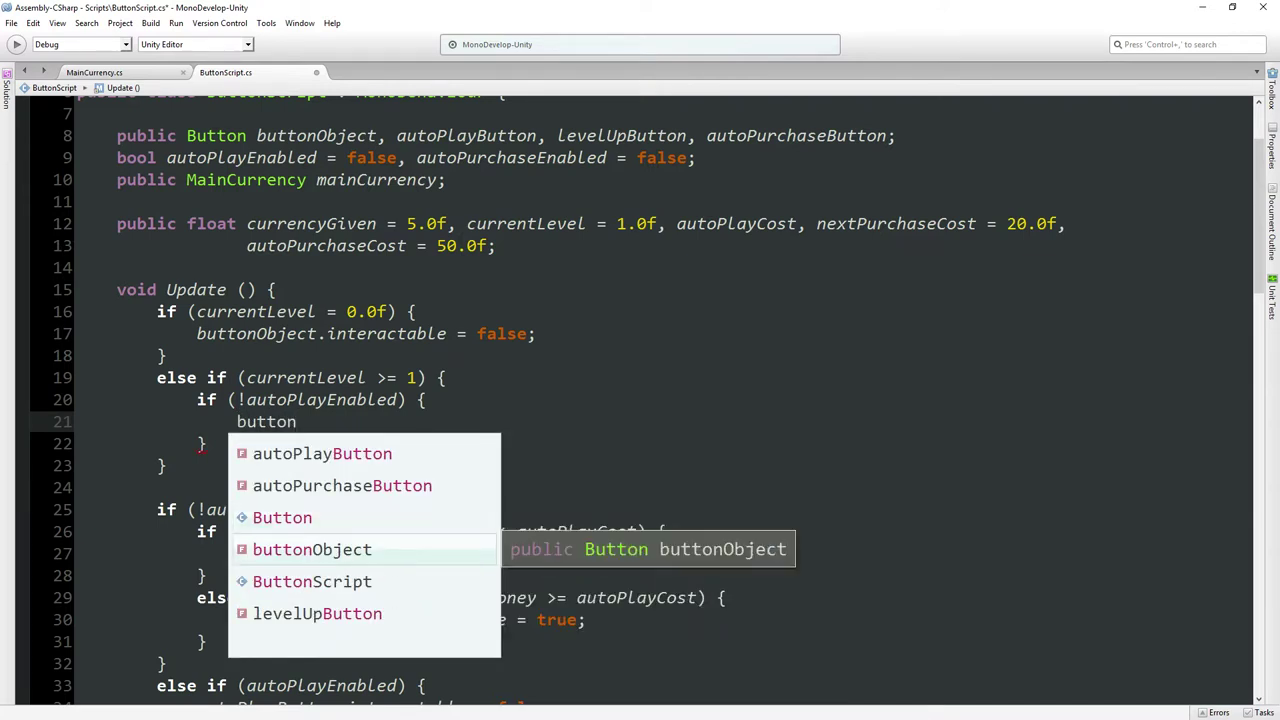
{"action": "key", "text": "Return"}
{"action": "type", "text": ".interactable ="}
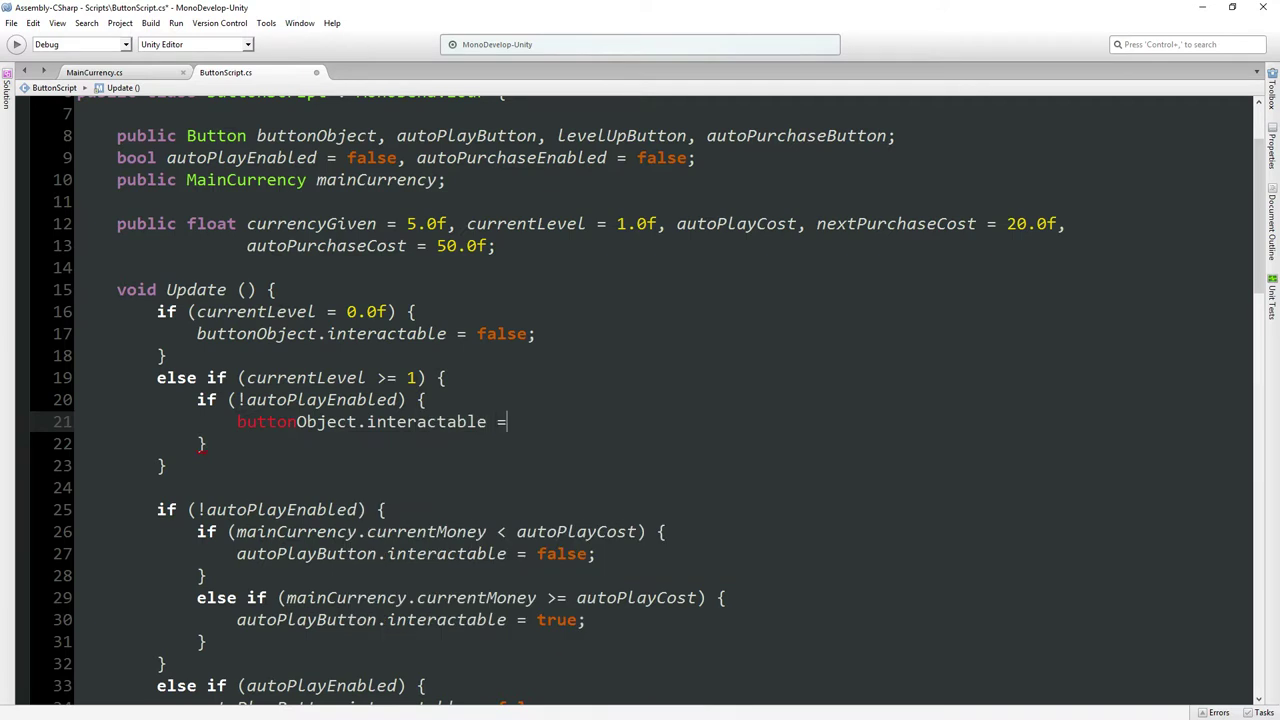
{"action": "type", "text": " true;"}
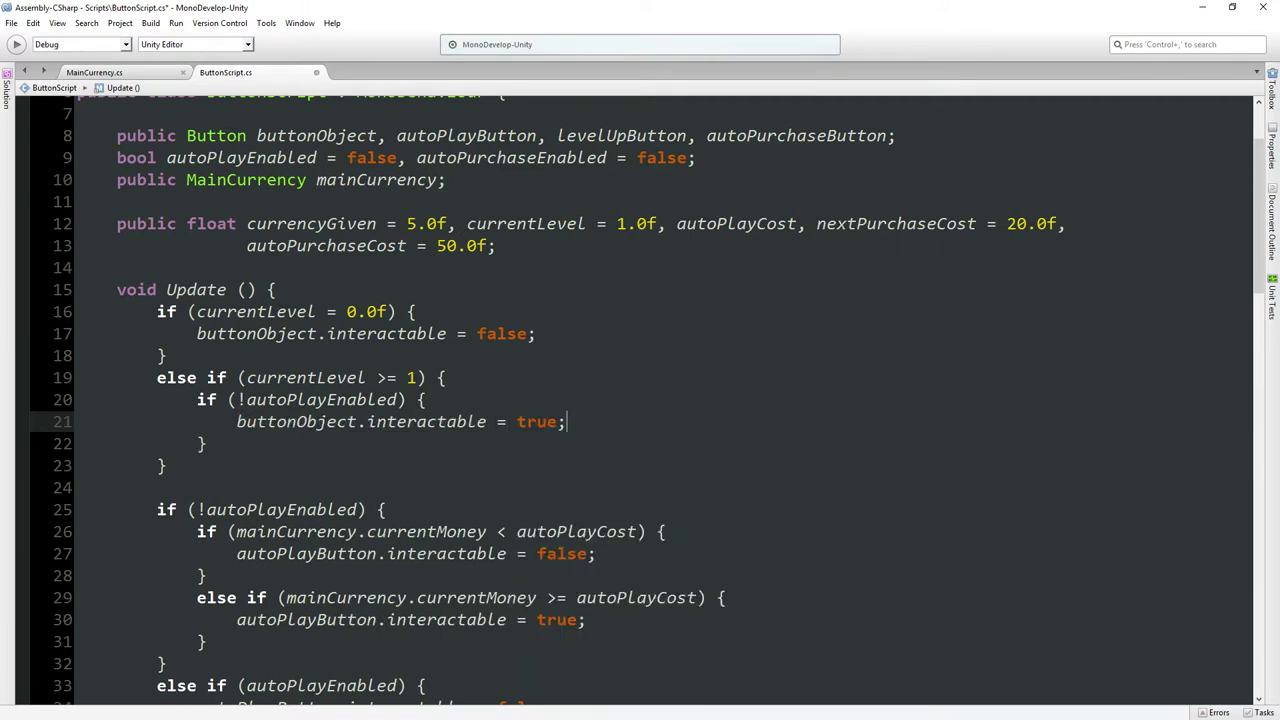
{"action": "left_click", "coordinate": [206, 443]}
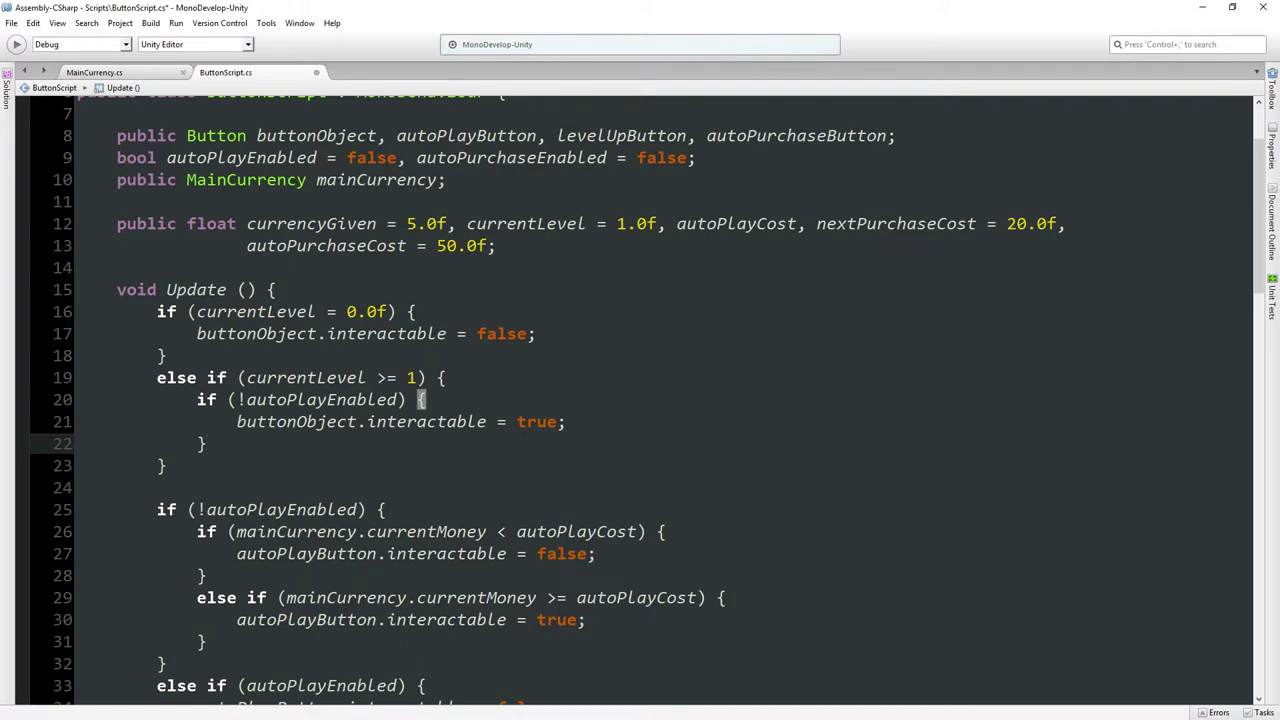
{"action": "key", "text": "ctrl+s"}
Step: In Unity's Console, read warning CS0665 for ButtonScript line 16 and jump to that line
{"action": "key", "text": "alt+Tab"}
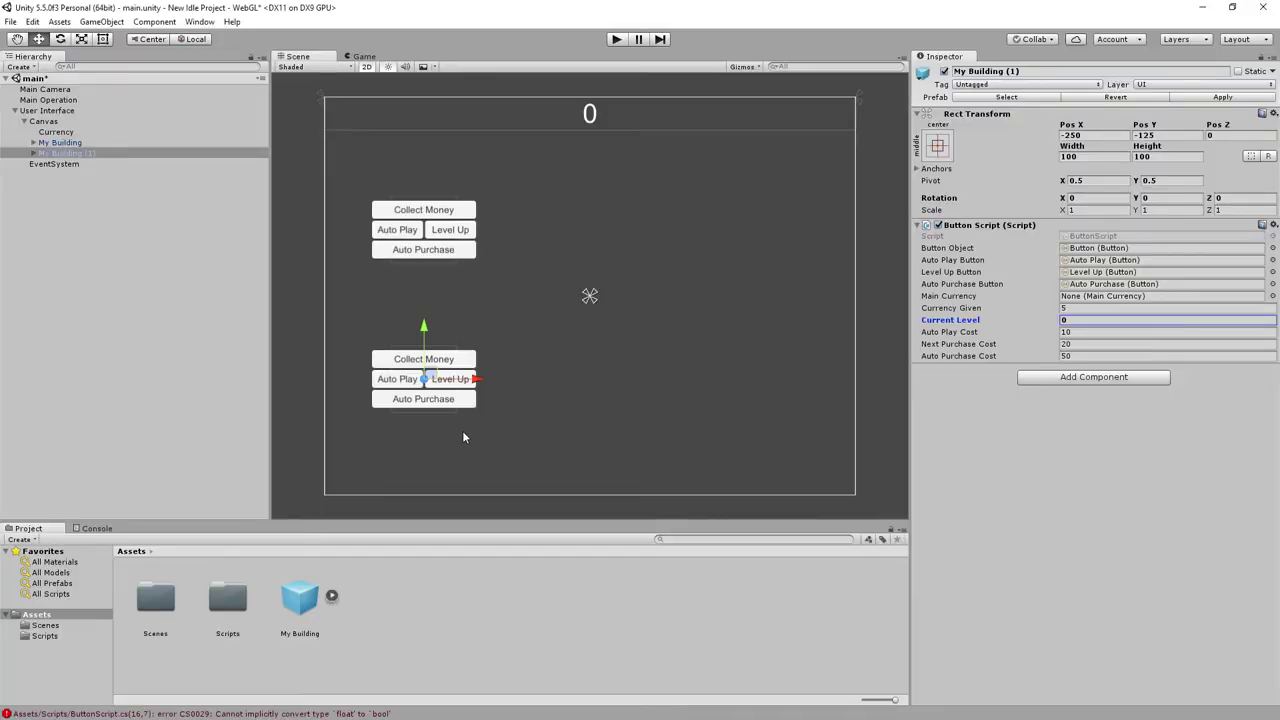
{"action": "left_click", "coordinate": [96, 528]}
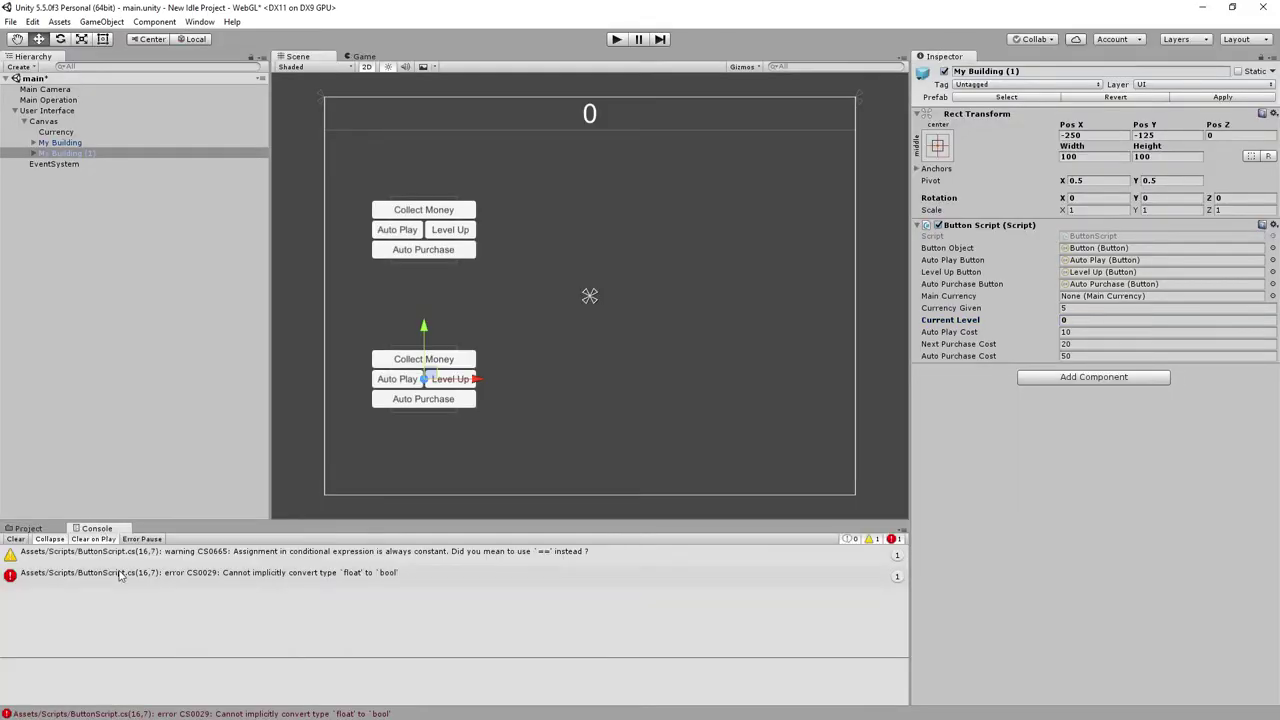
{"action": "left_click", "coordinate": [163, 553]}
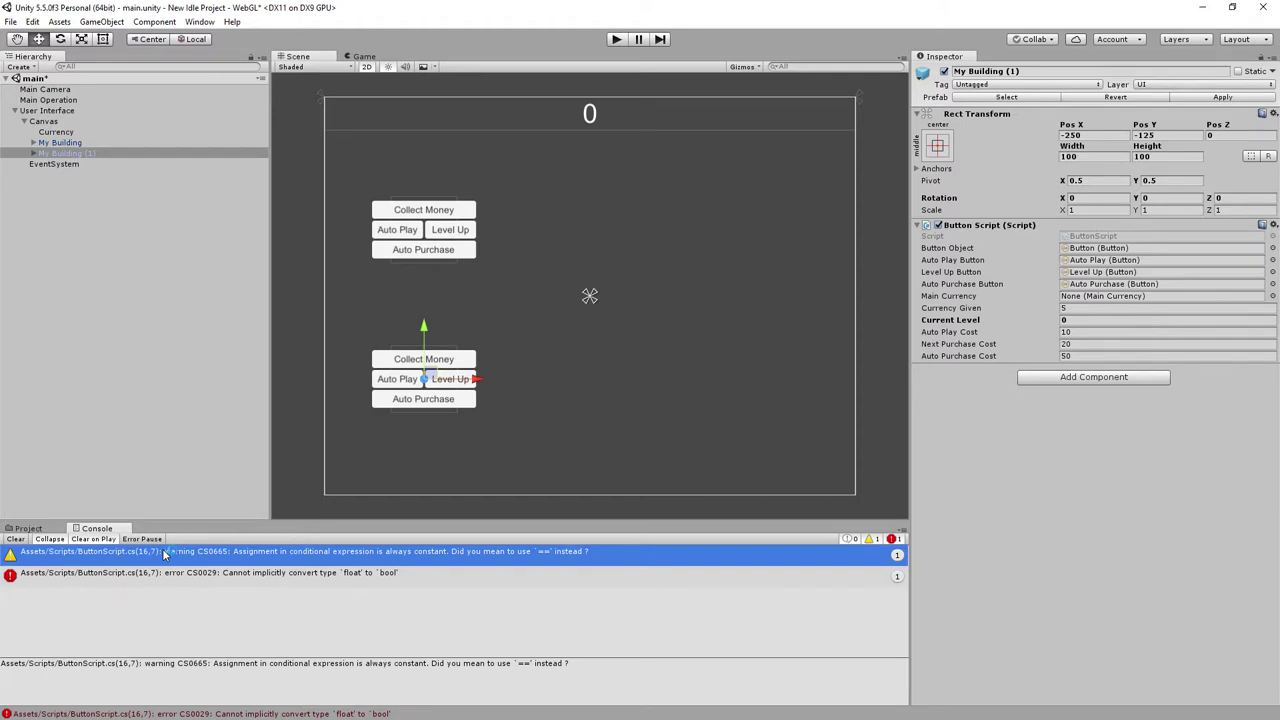
{"action": "double_click", "coordinate": [163, 553]}
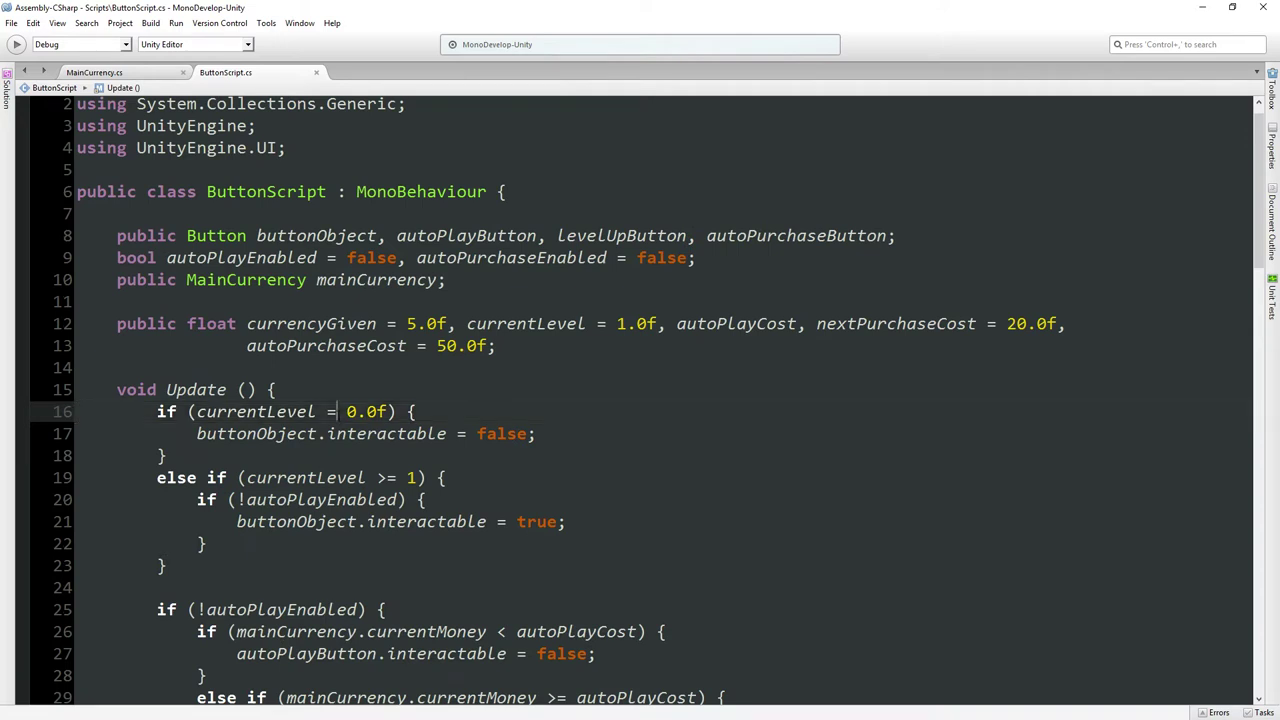
Step: Fix line 16 to compare currentLevel == 0.0f and return to Unity to recompile
{"action": "type", "text": "="}
{"action": "key", "text": "alt+Tab"}
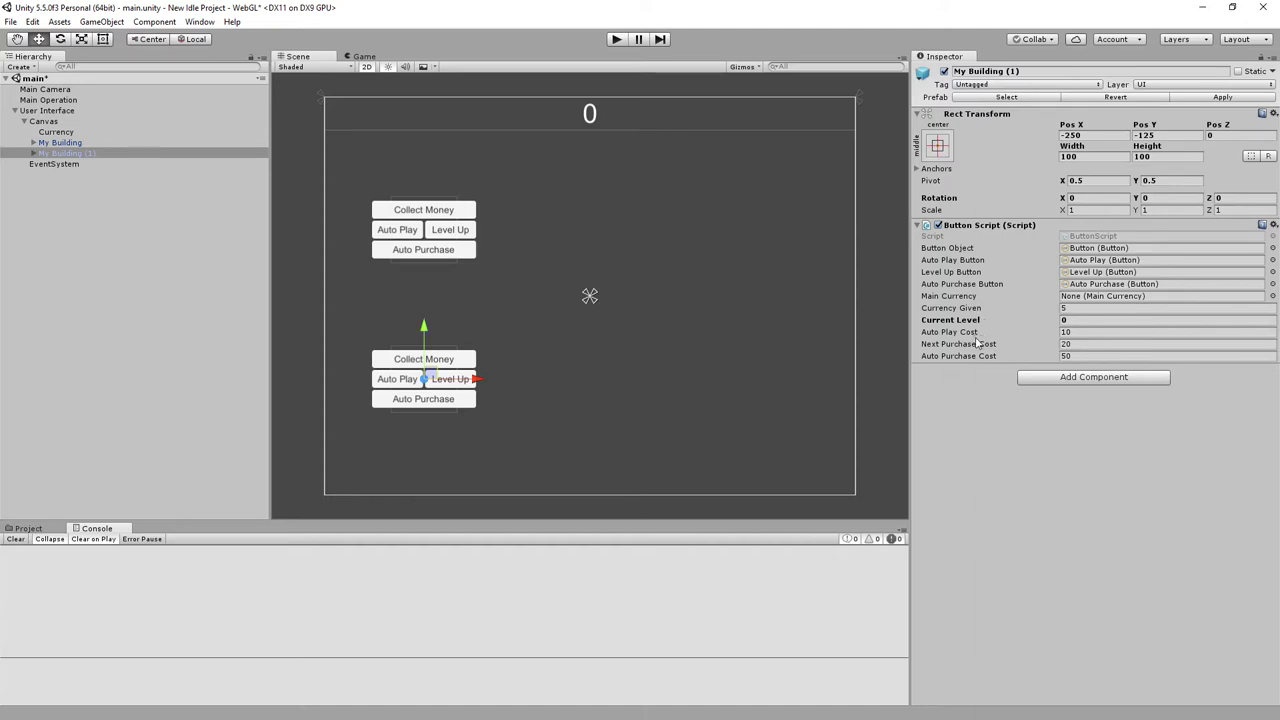
Step: Set Next Purchase Cost 35, Auto Purchase Cost 100 and Currency Given 25, saving the scene
{"action": "left_click", "coordinate": [1081, 346]}
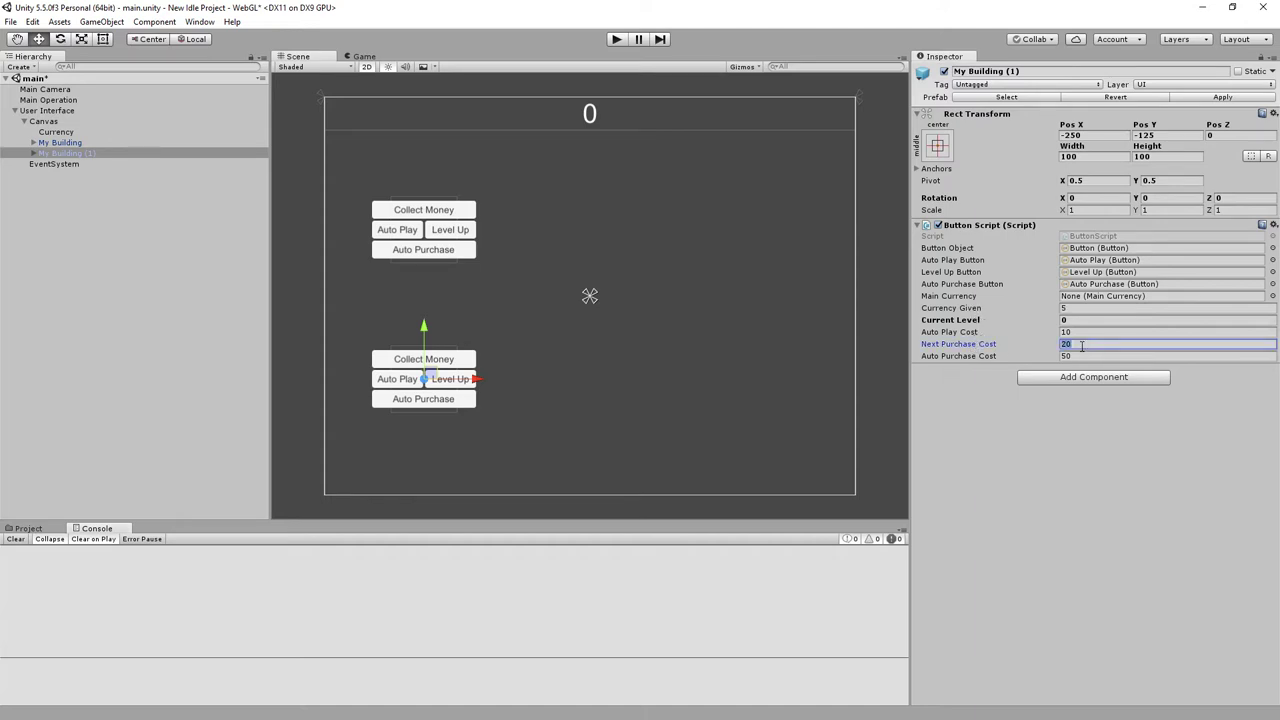
{"action": "type", "text": "35"}
{"action": "left_click", "coordinate": [1080, 355]}
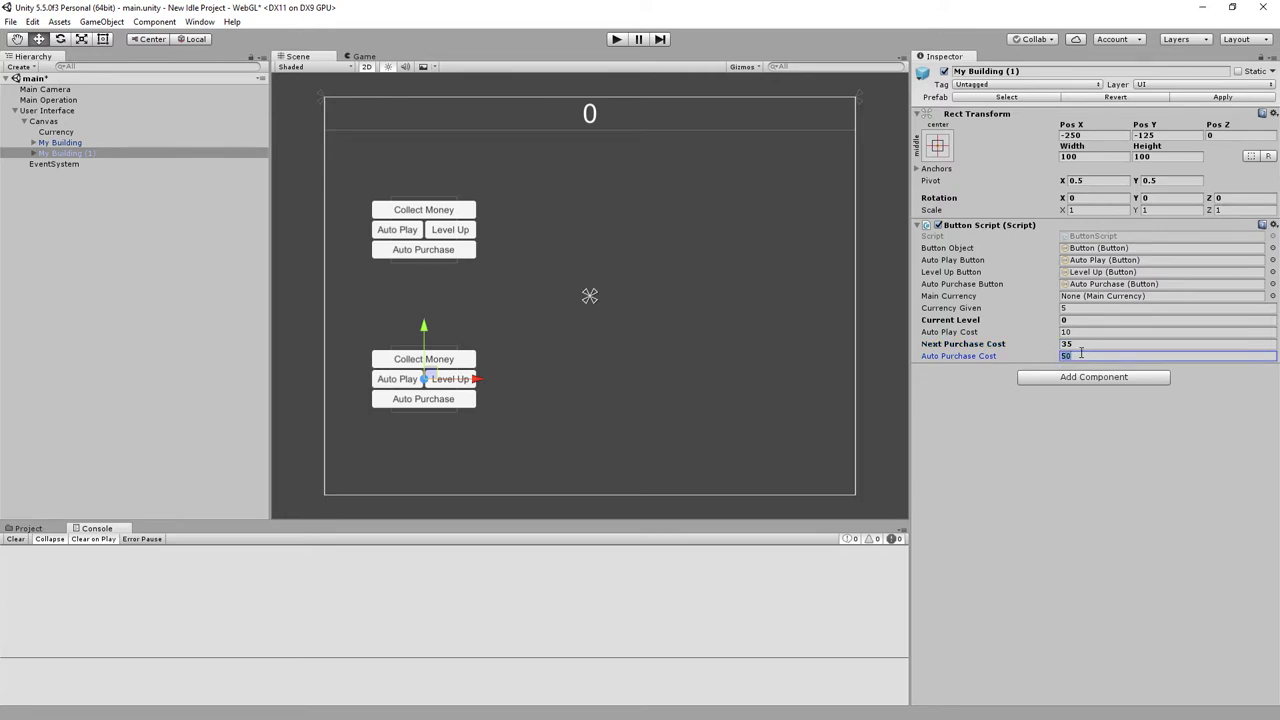
{"action": "type", "text": "100"}
{"action": "key", "text": "ctrl+s"}
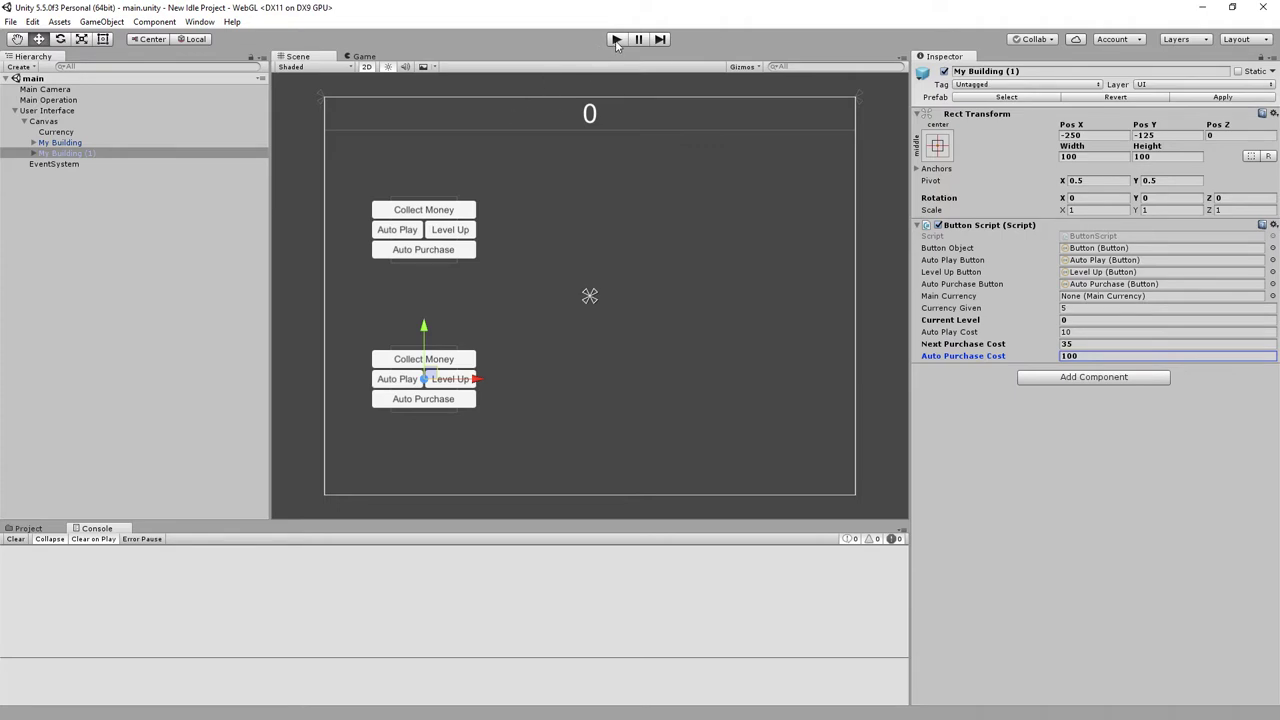
{"action": "left_click", "coordinate": [1083, 307]}
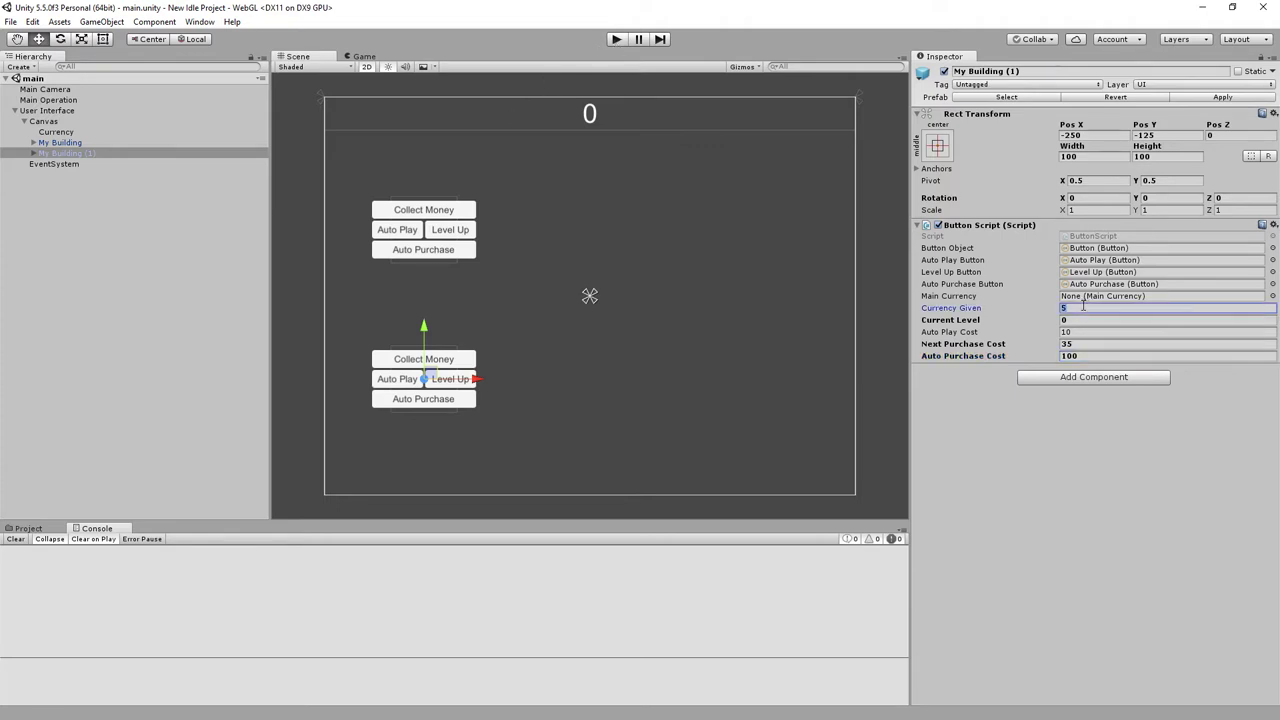
{"action": "type", "text": "25"}
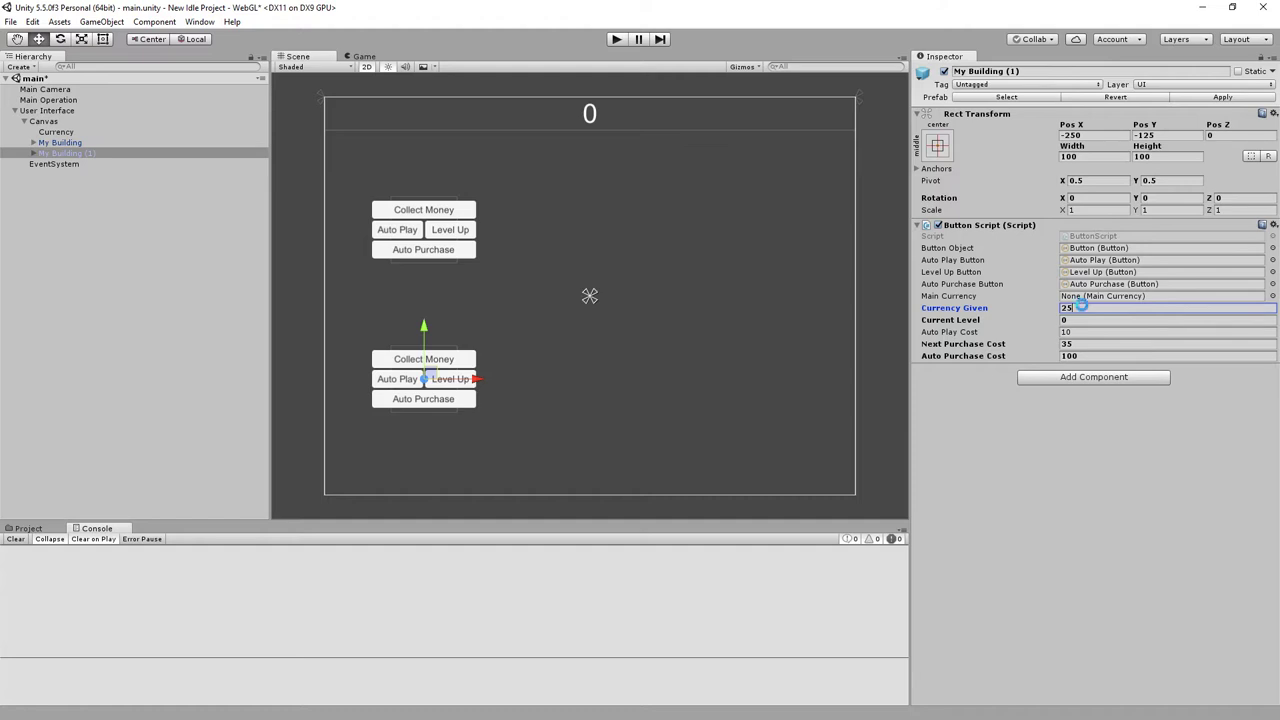
{"action": "key", "text": "ctrl+s"}
Step: Compare both buildings' settings, then start the game, which logs a NullReferenceException
{"action": "left_click", "coordinate": [83, 142]}
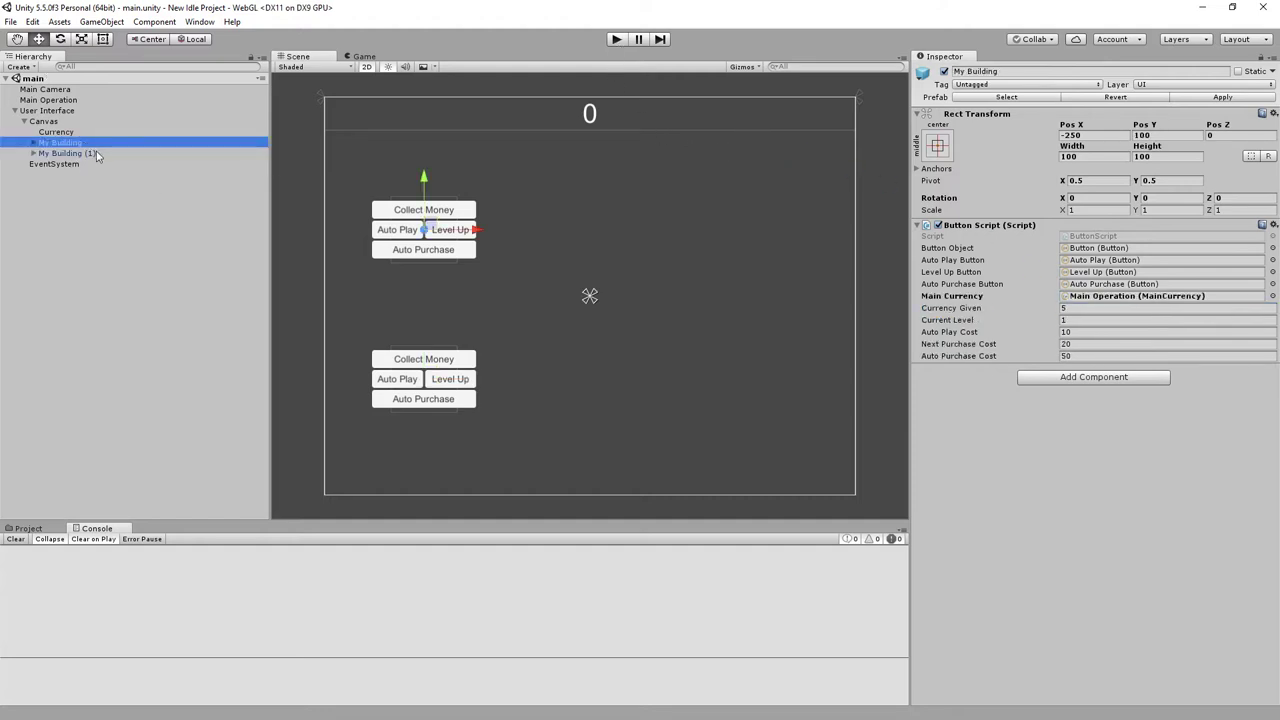
{"action": "left_click", "coordinate": [106, 155]}
{"action": "key", "text": "Up"}
{"action": "left_click", "coordinate": [110, 161]}
{"action": "left_click", "coordinate": [109, 153]}
{"action": "left_click", "coordinate": [111, 144]}
{"action": "left_click", "coordinate": [616, 40]}
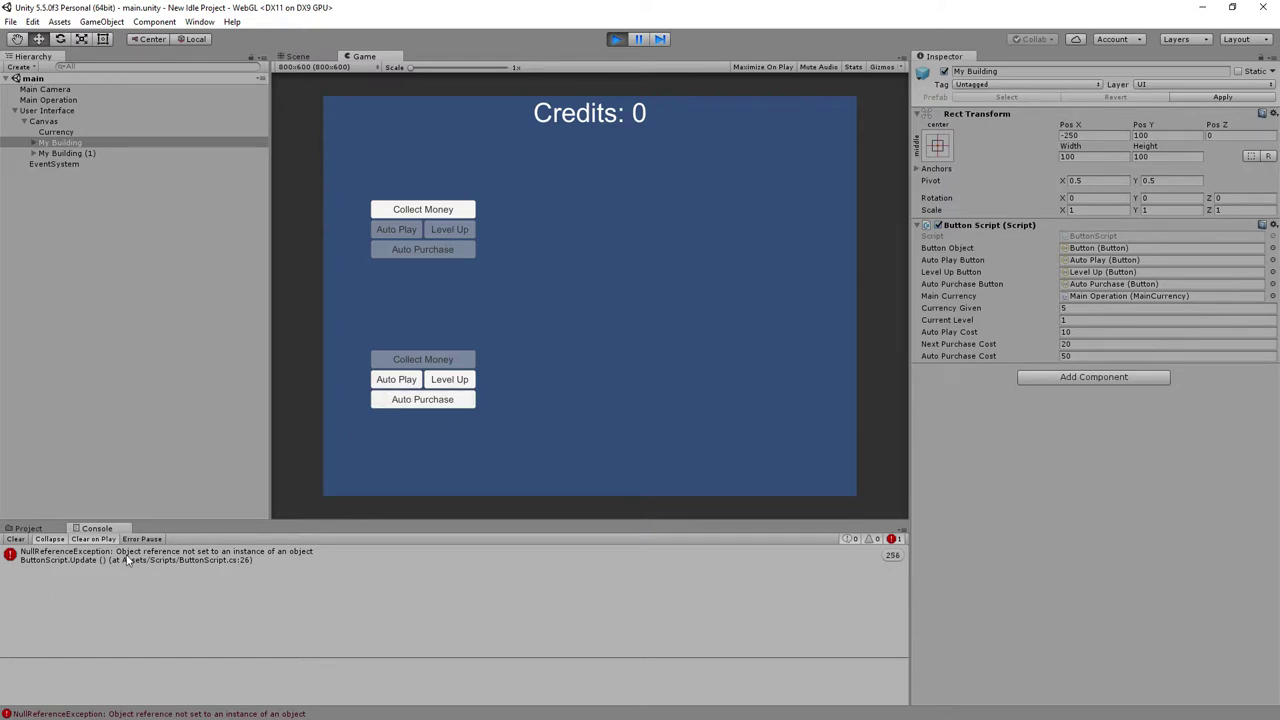
Step: Inspect the NullReferenceException, stop the game, and expand My Building (1)'s children
{"action": "left_click", "coordinate": [127, 560]}
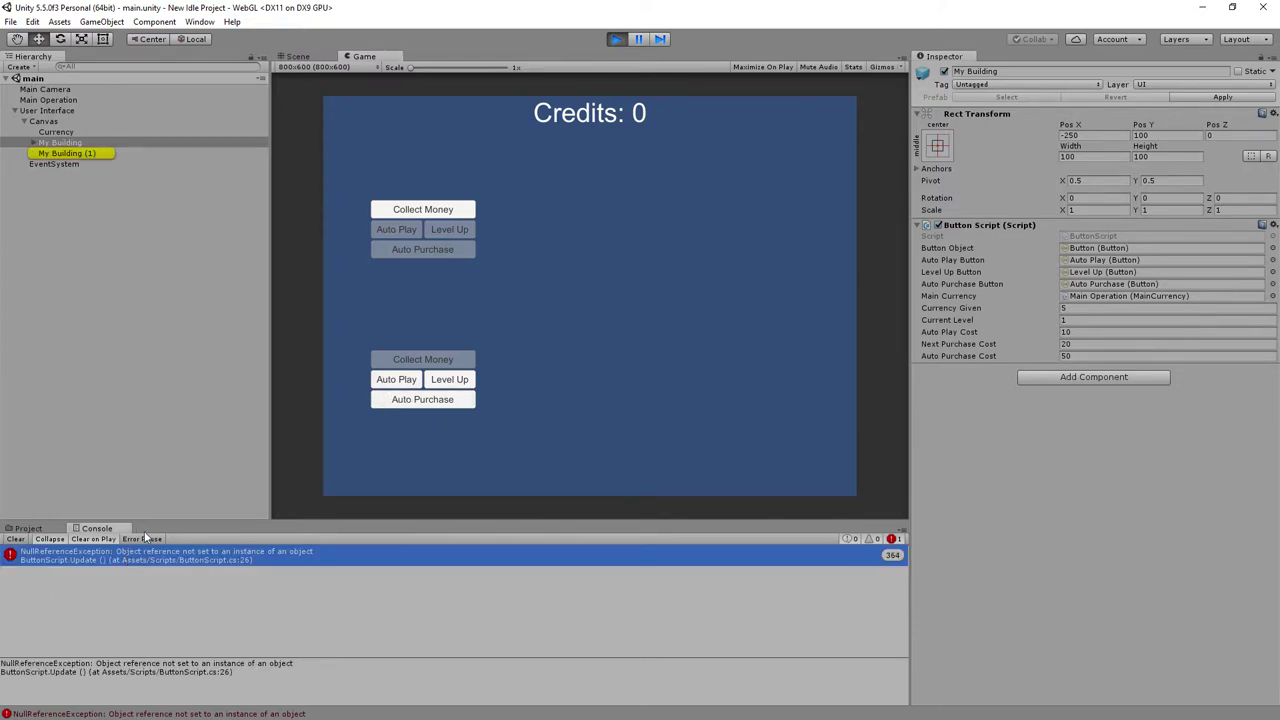
{"action": "left_click", "coordinate": [617, 40]}
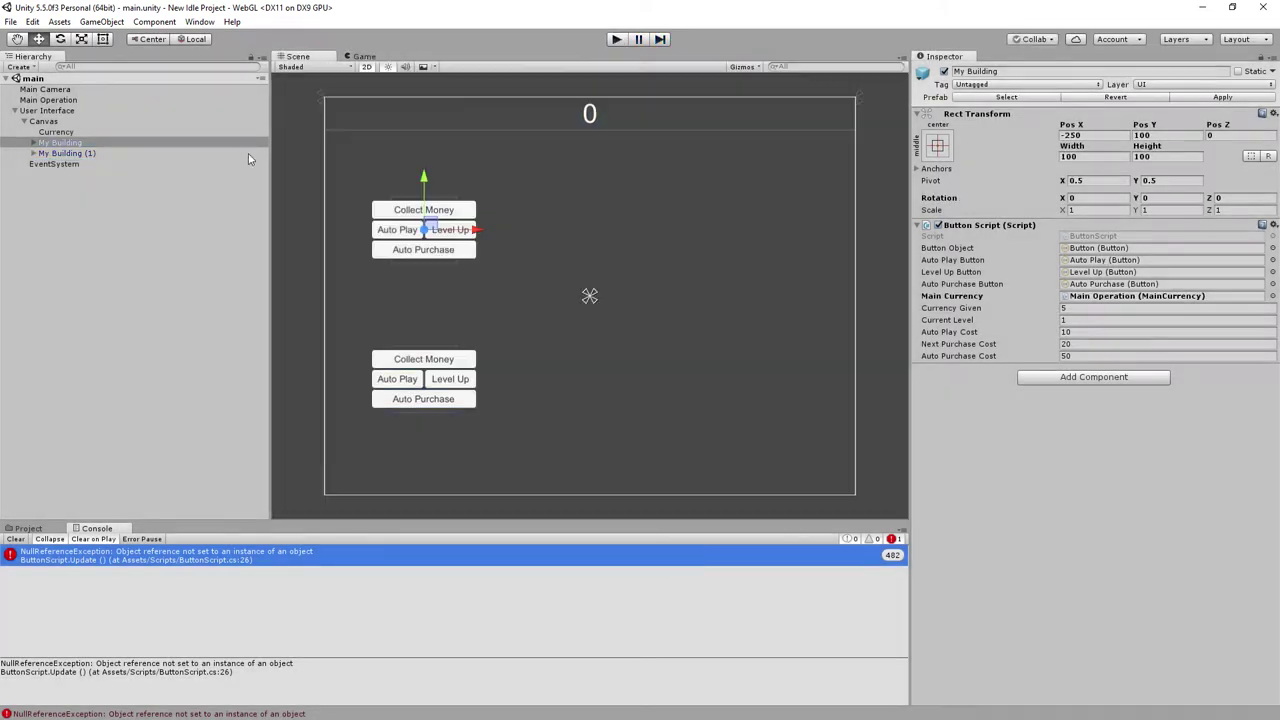
{"action": "left_click", "coordinate": [105, 153]}
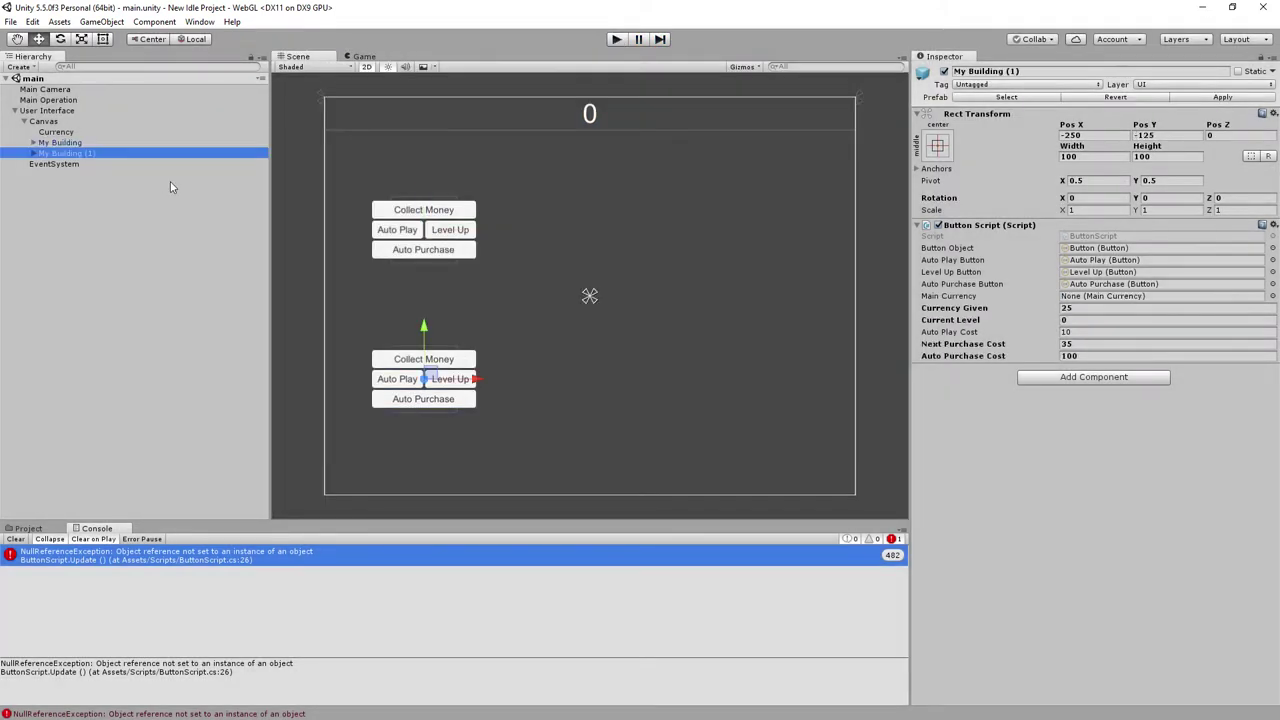
{"action": "left_click", "coordinate": [34, 153]}
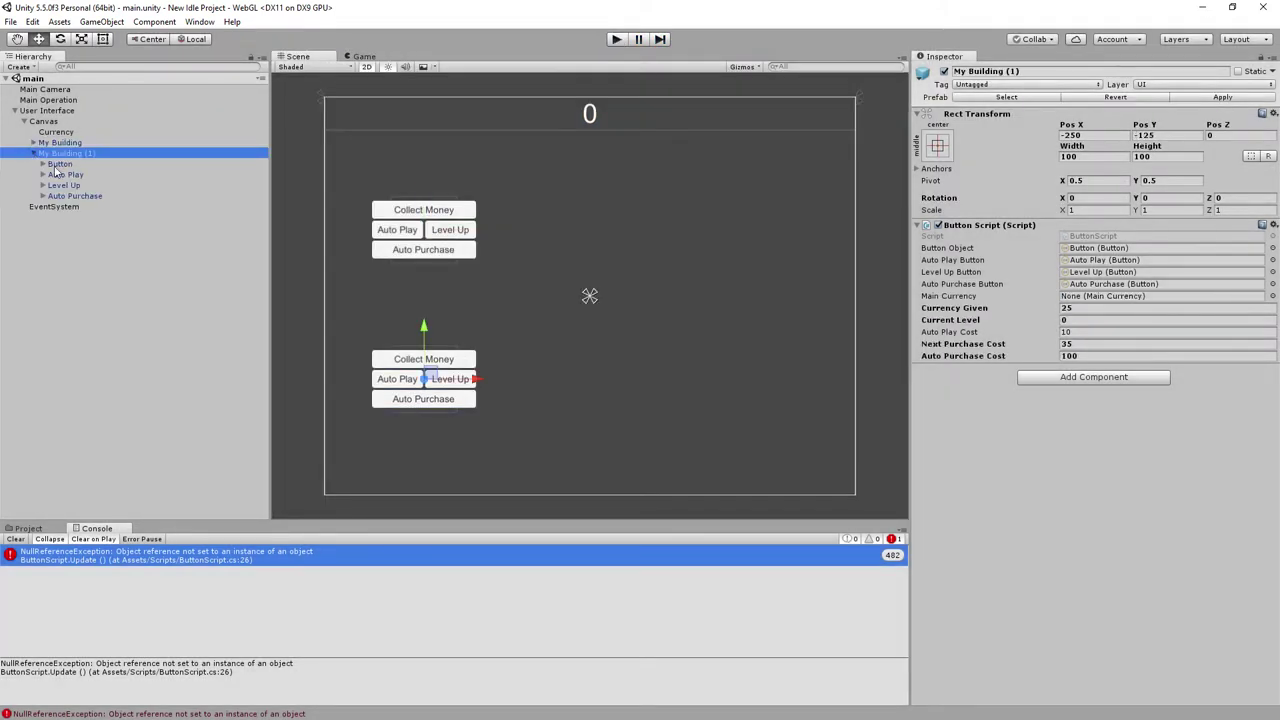
Step: Assign My Building (1)'s Button, Auto Play and Auto Purchase children to its Button Script slots
{"action": "left_click_drag", "start_coordinate": [60, 164], "coordinate": [1121, 248]}
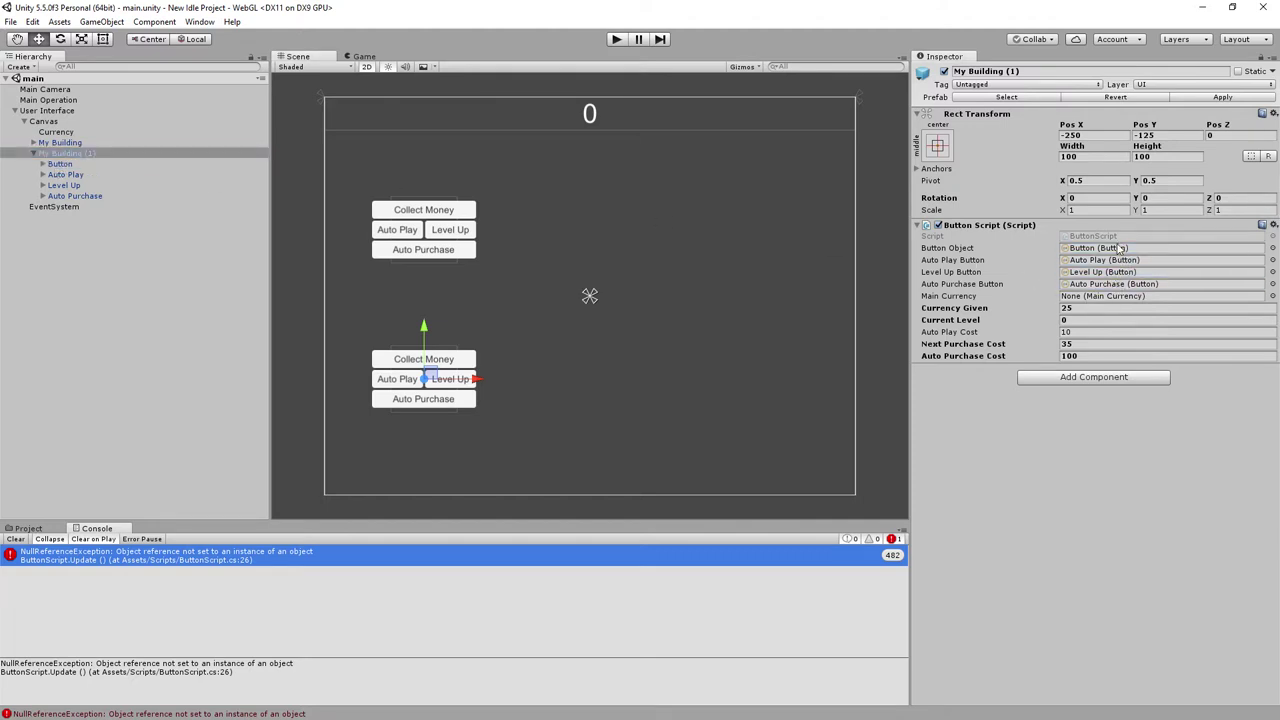
{"action": "left_click_drag", "start_coordinate": [64, 177], "coordinate": [1100, 270]}
{"action": "left_click", "coordinate": [47, 177]}
{"action": "left_click_drag", "start_coordinate": [47, 177], "coordinate": [1150, 263]}
{"action": "left_click_drag", "start_coordinate": [62, 195], "coordinate": [1132, 286]}
Step: Check the error at line 26, then set My Building (1)'s Main Currency to Main Operation
{"action": "double_click", "coordinate": [87, 560]}
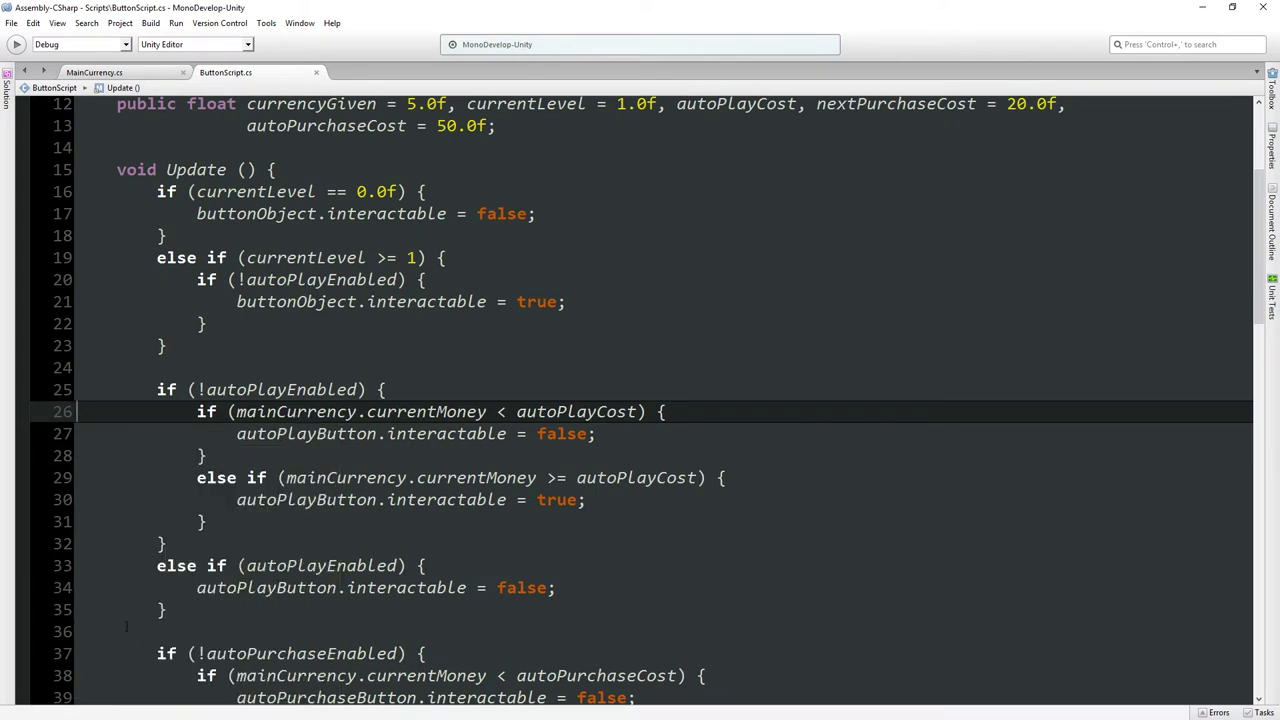
{"action": "key", "text": "alt+Tab"}
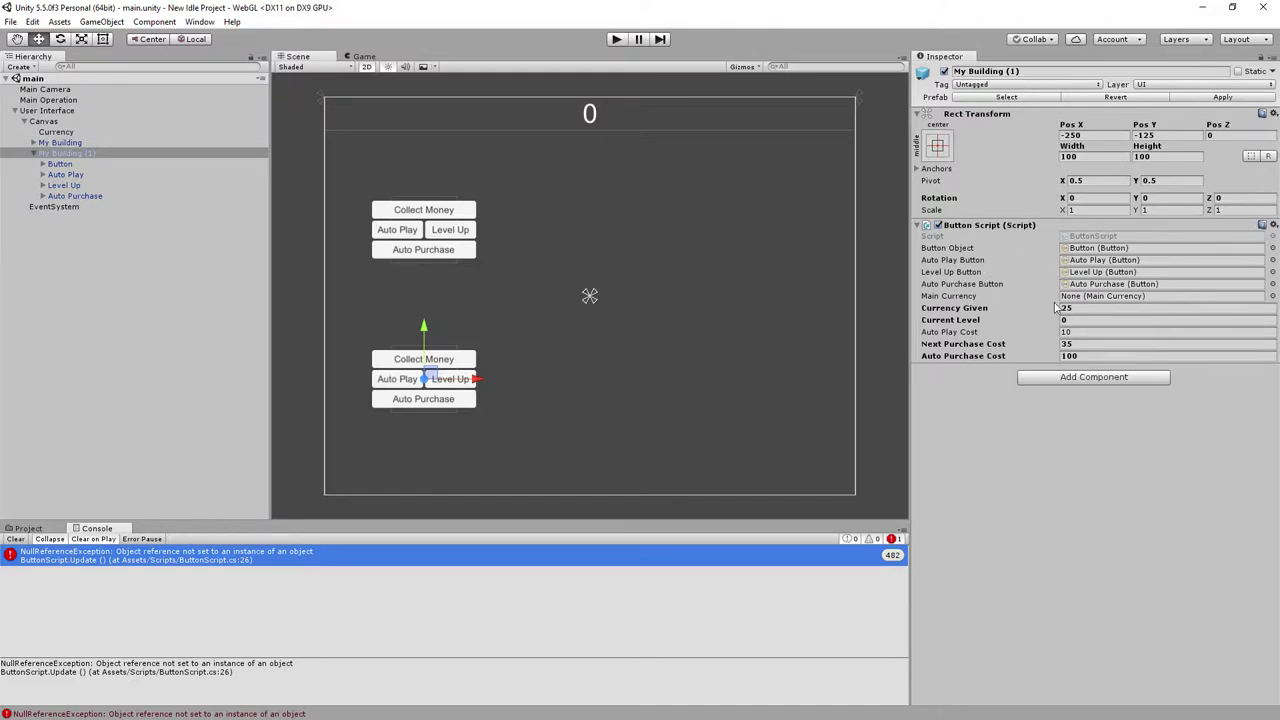
{"action": "left_click", "coordinate": [48, 101]}
{"action": "left_click_drag", "start_coordinate": [48, 101], "coordinate": [1090, 298]}
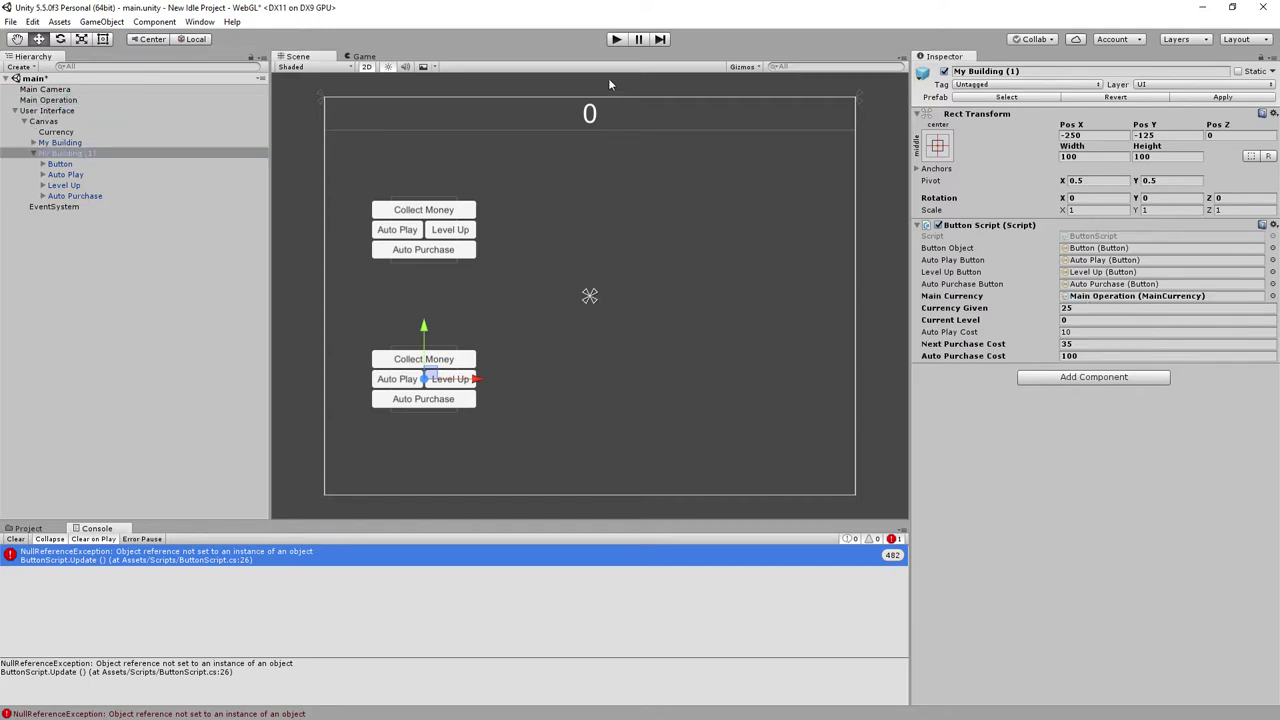
Step: Test-run the game clicking Collect Money four times; no errors appear but Credits stay 0
{"action": "left_click", "coordinate": [614, 40]}
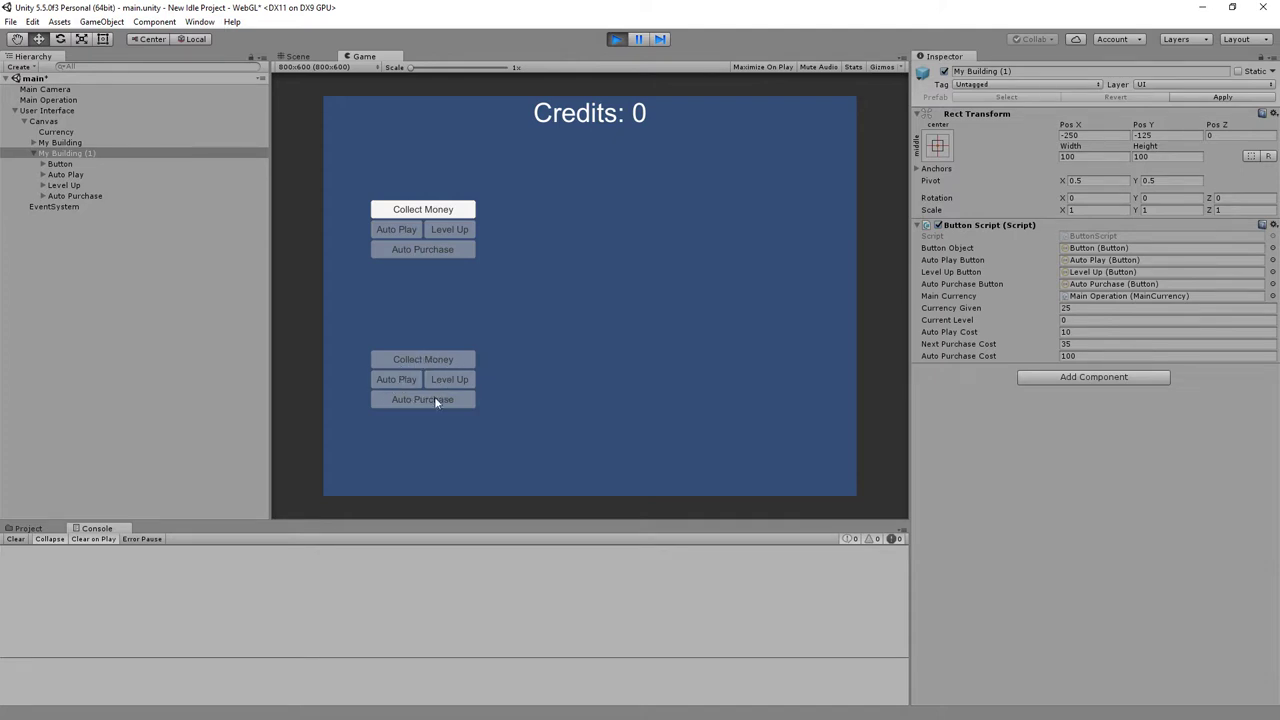
{"action": "left_click", "coordinate": [441, 213]}
{"action": "left_click", "coordinate": [441, 213]}
{"action": "left_click", "coordinate": [441, 213]}
{"action": "left_click", "coordinate": [441, 213]}
{"action": "left_click", "coordinate": [617, 39]}
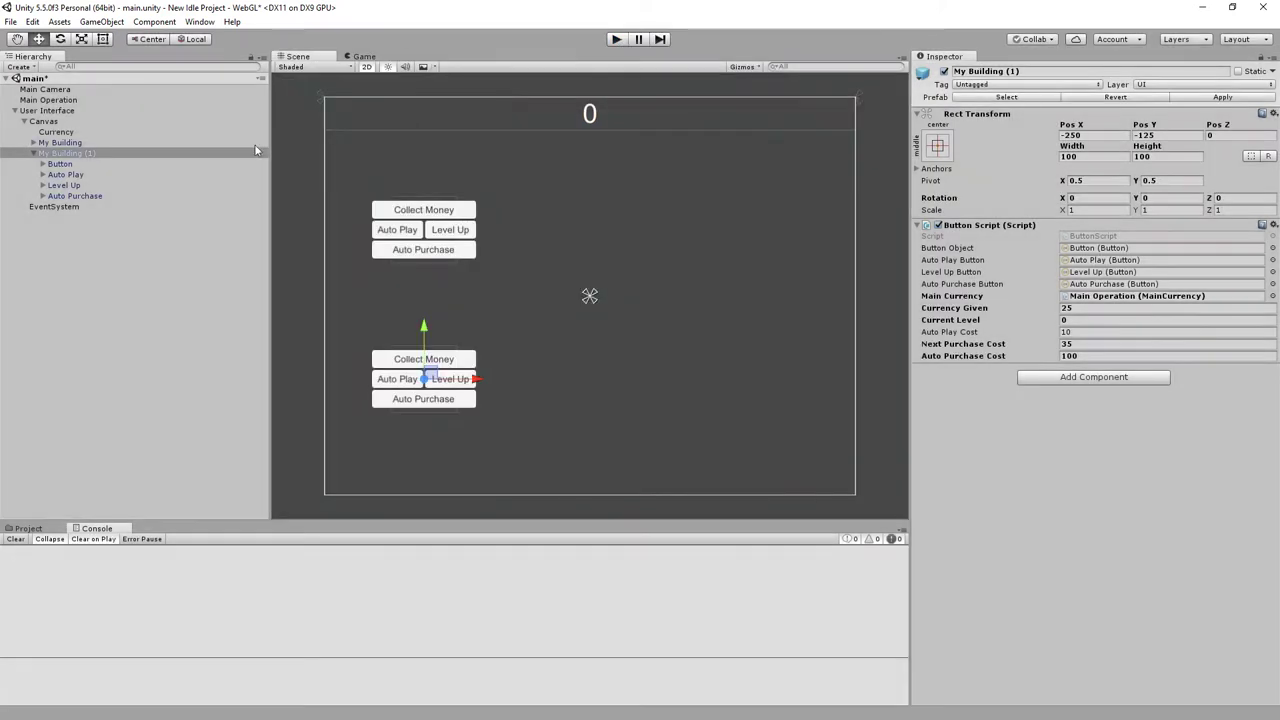
{"action": "left_click", "coordinate": [93, 145]}
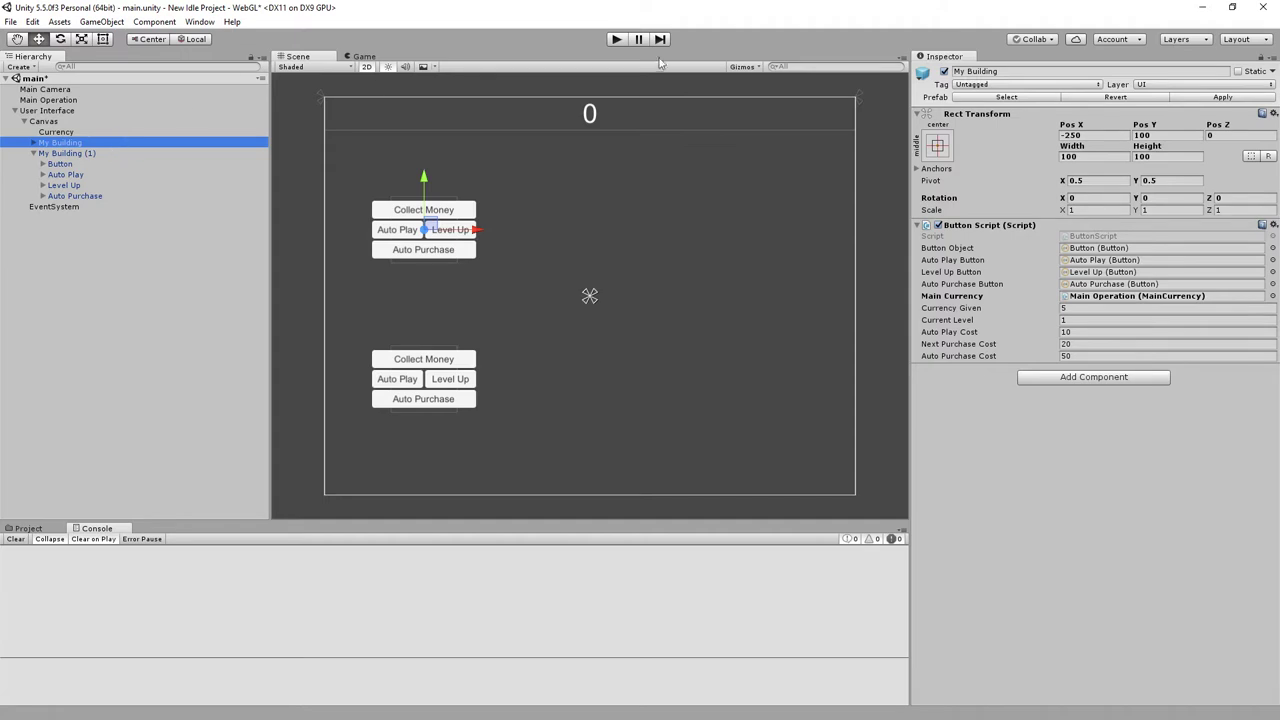
Step: Test Collect Money three times in Play mode, then review ButtonScript.cs in MonoDevelop
{"action": "left_click", "coordinate": [616, 40]}
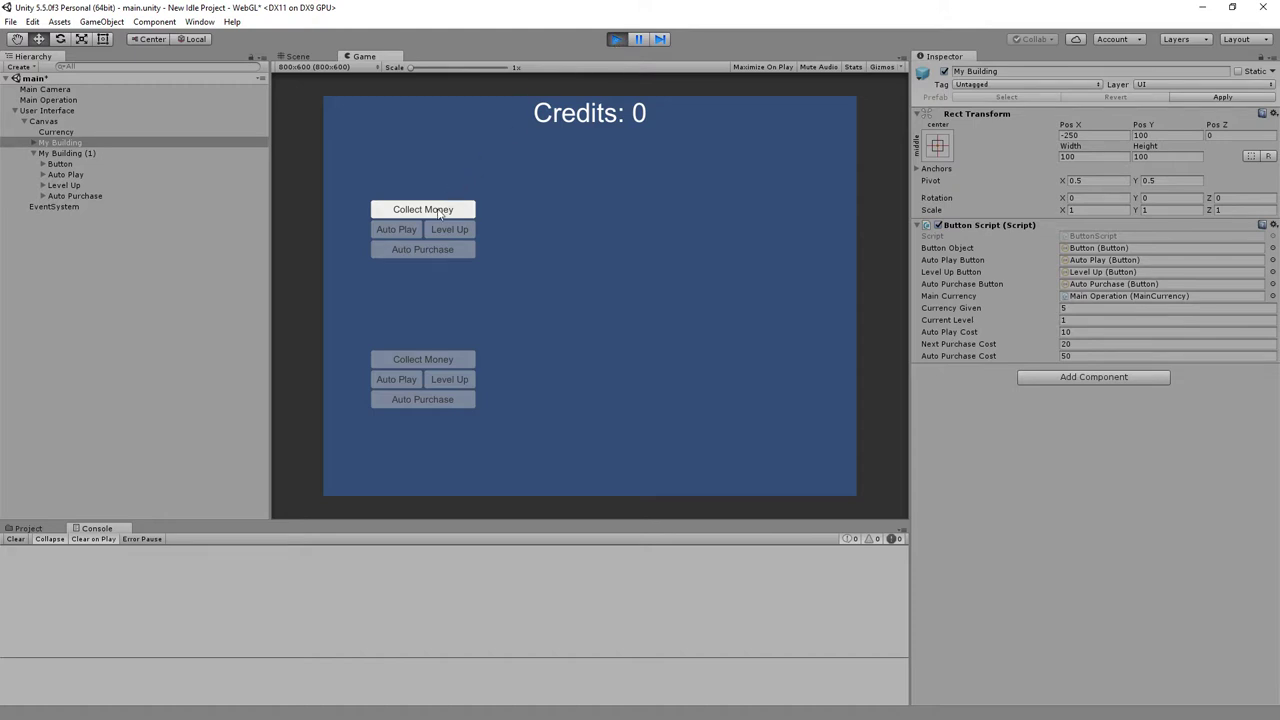
{"action": "left_click", "coordinate": [439, 212]}
{"action": "left_click", "coordinate": [439, 212]}
{"action": "left_click", "coordinate": [439, 212]}
{"action": "left_click", "coordinate": [615, 41]}
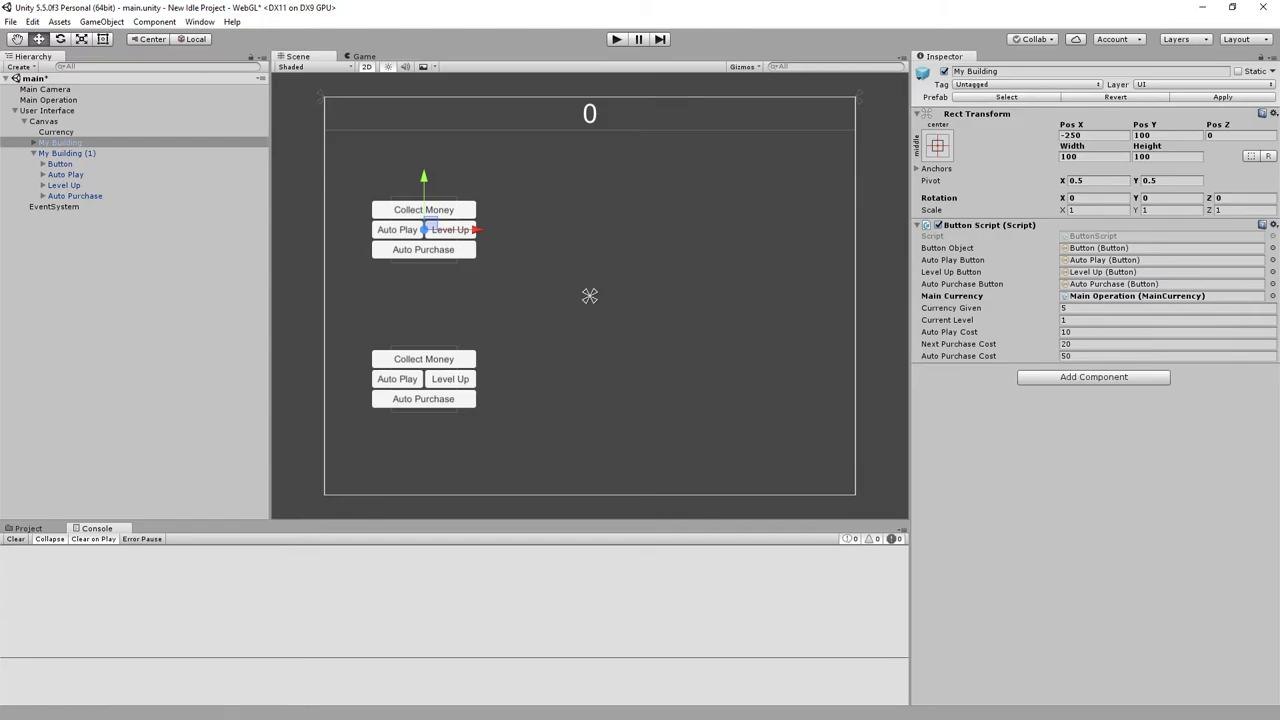
{"action": "key", "text": "alt+Tab"}
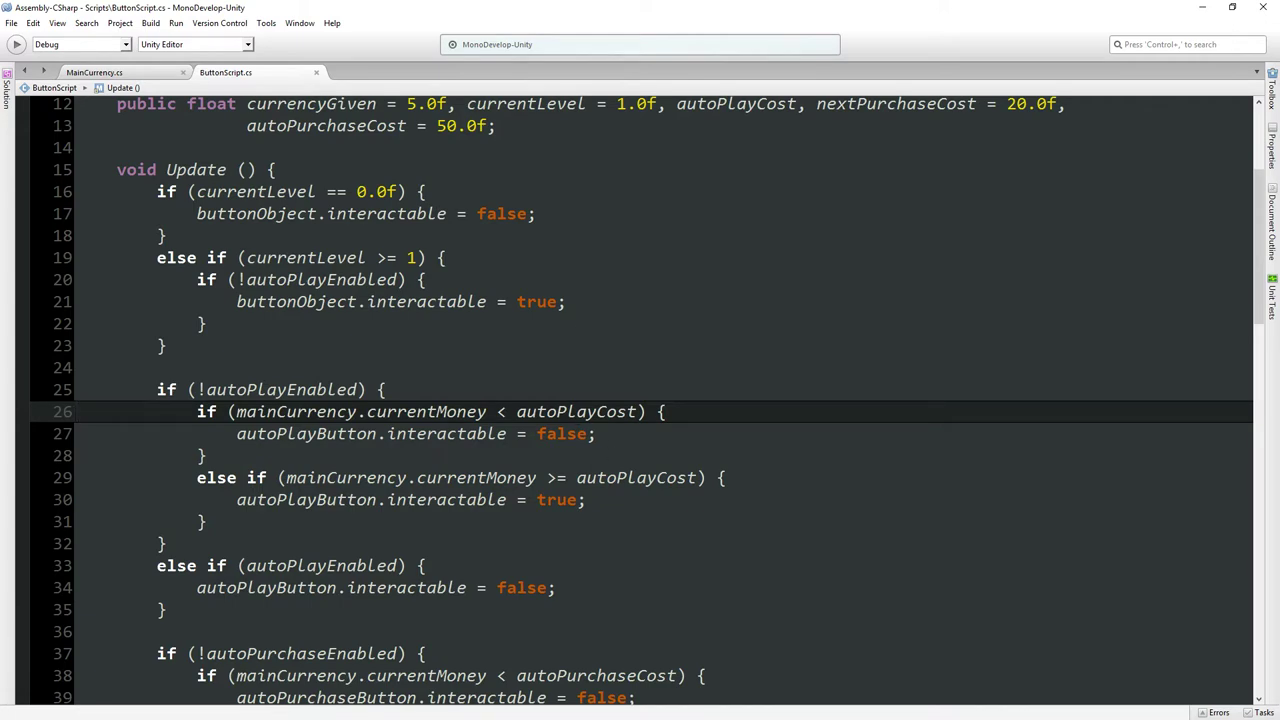
{"action": "key", "text": "alt+Tab"}
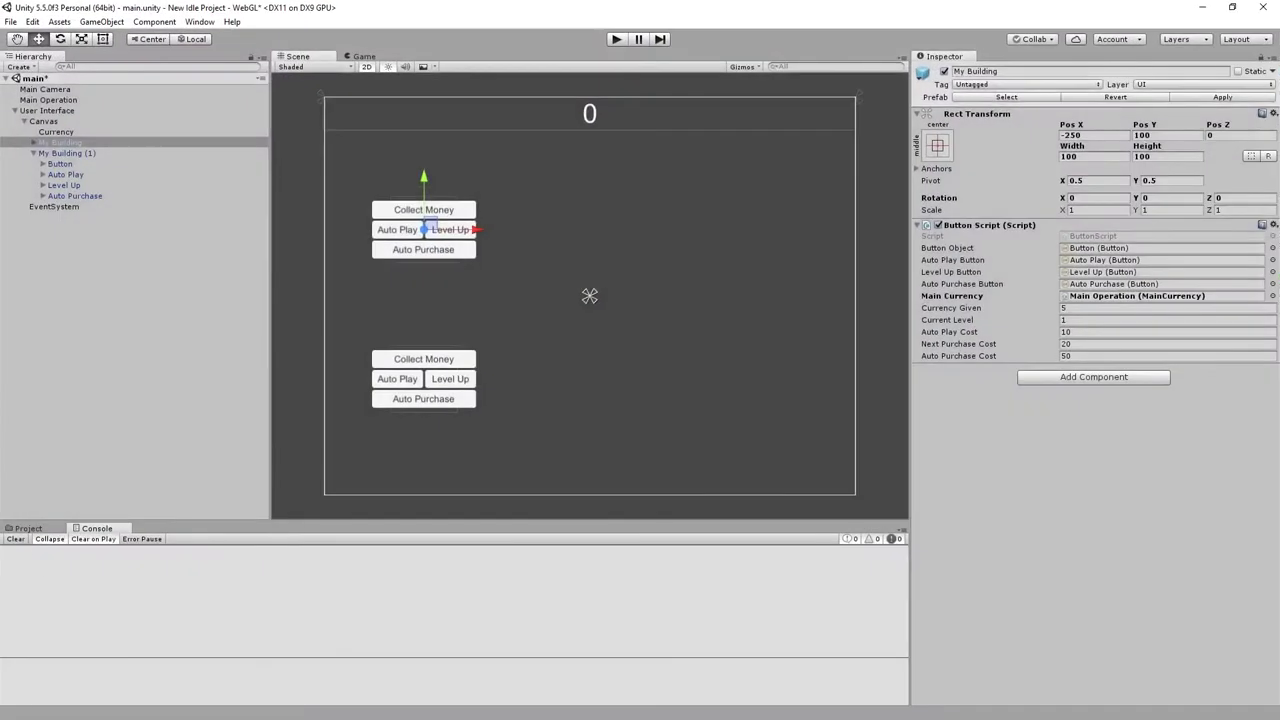
Step: Expand My Building and select its Collect Money Button child to view its On Click list
{"action": "left_click", "coordinate": [40, 143]}
{"action": "left_click", "coordinate": [34, 143]}
{"action": "left_click", "coordinate": [59, 153]}
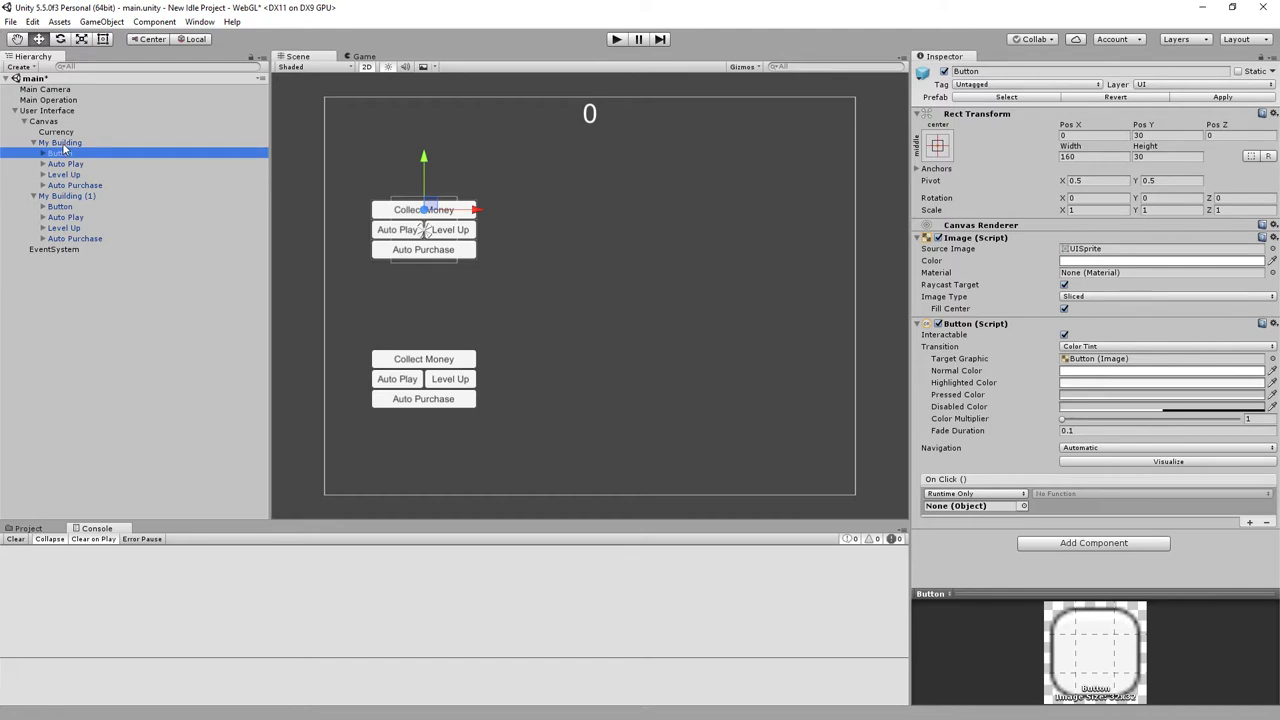
Step: Set each building's Collect Money On Click target to its own building, My Building and My Building (1)
{"action": "left_click_drag", "start_coordinate": [63, 148], "coordinate": [944, 510]}
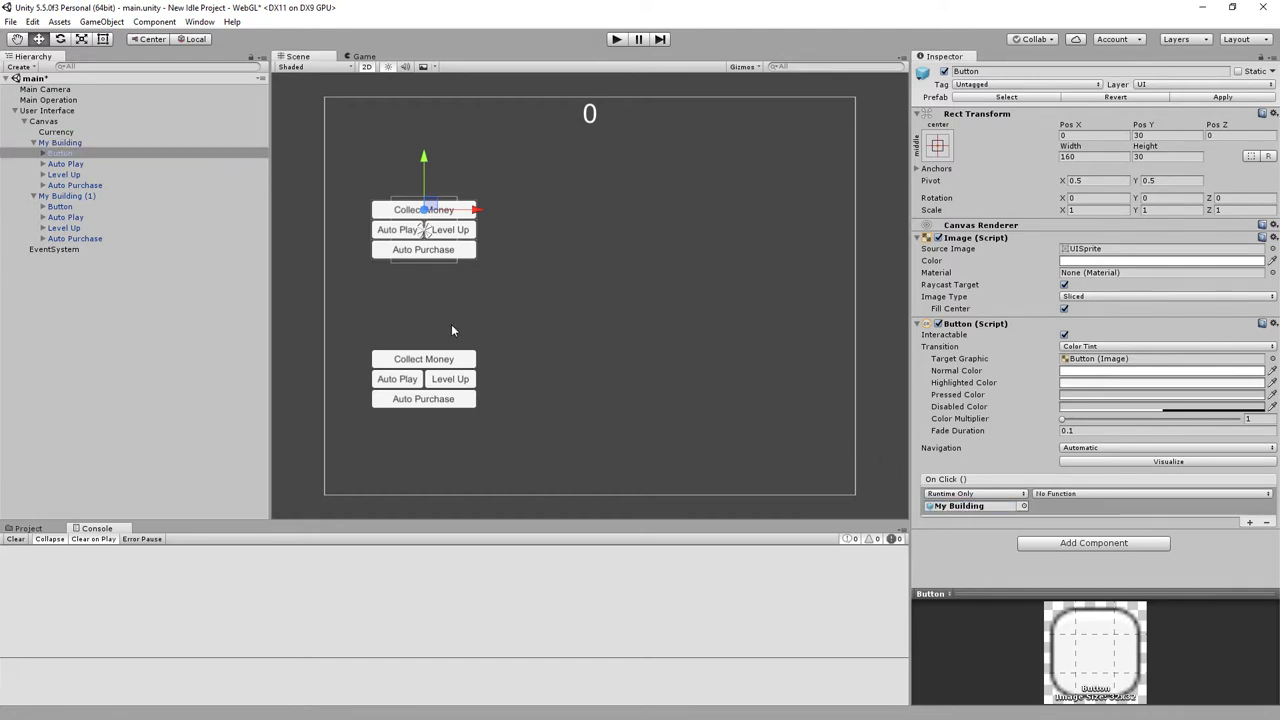
{"action": "left_click", "coordinate": [68, 197]}
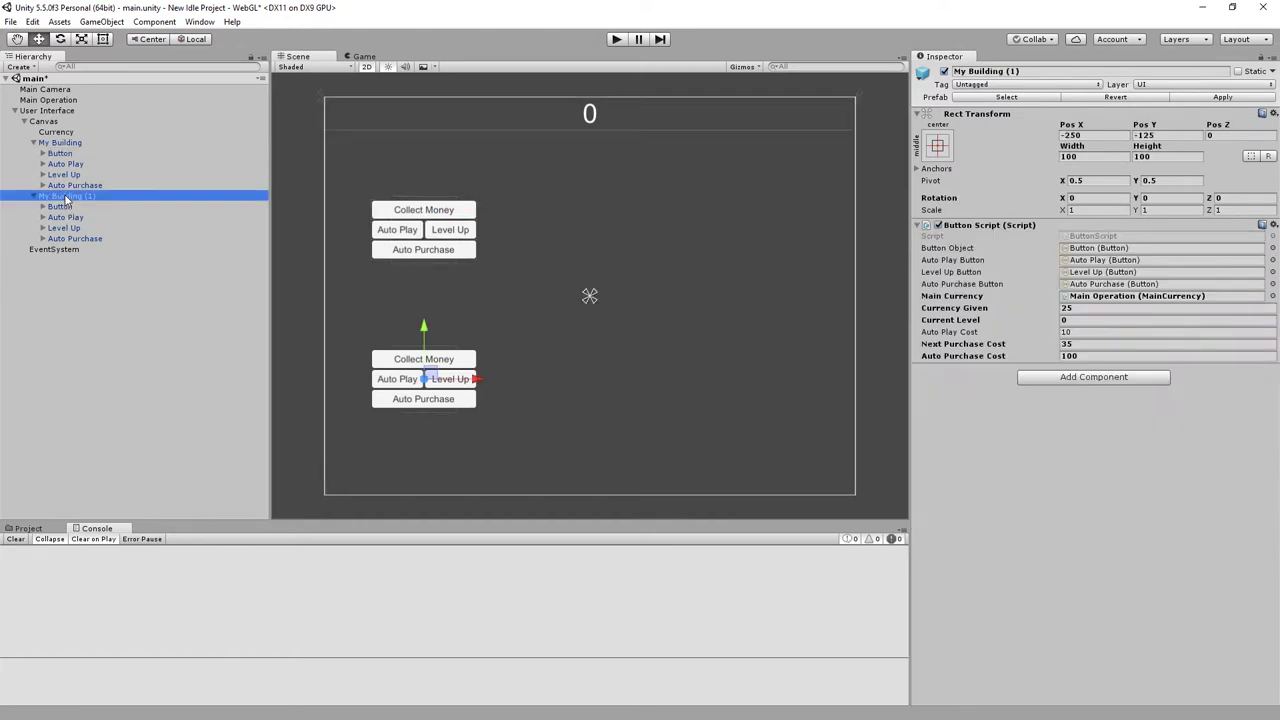
{"action": "left_click", "coordinate": [57, 209]}
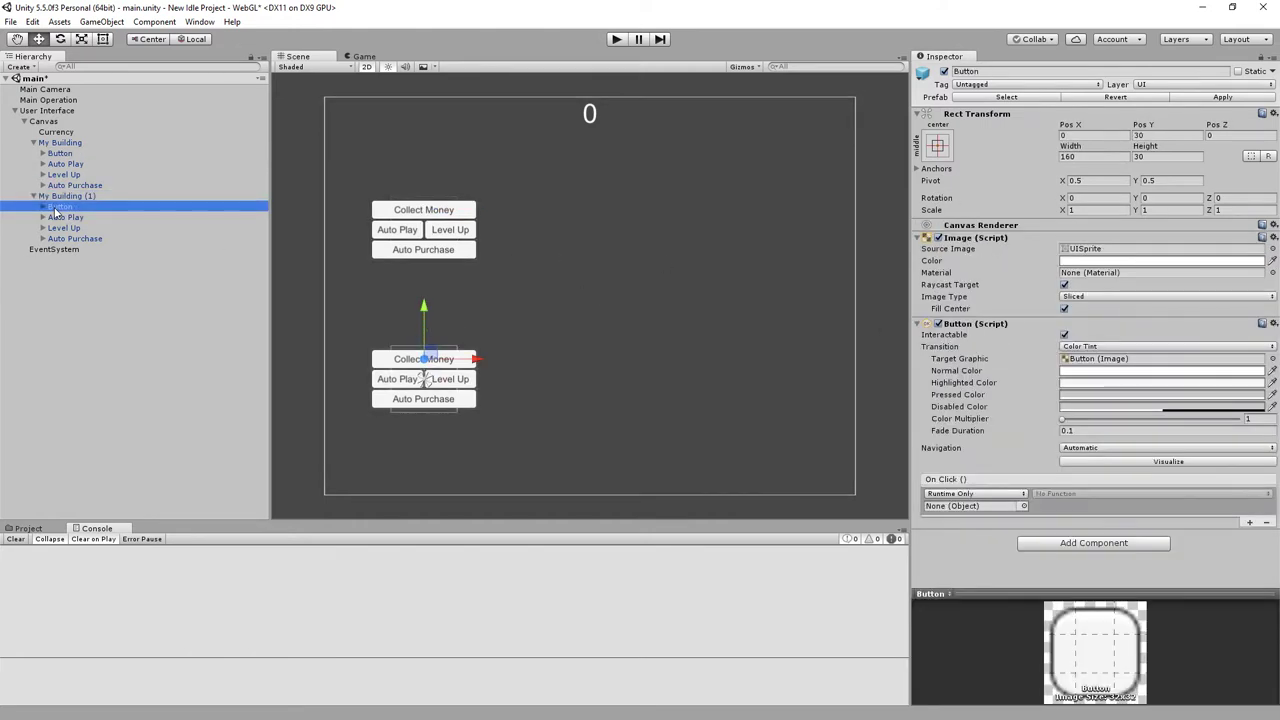
{"action": "left_click_drag", "start_coordinate": [52, 198], "coordinate": [963, 506]}
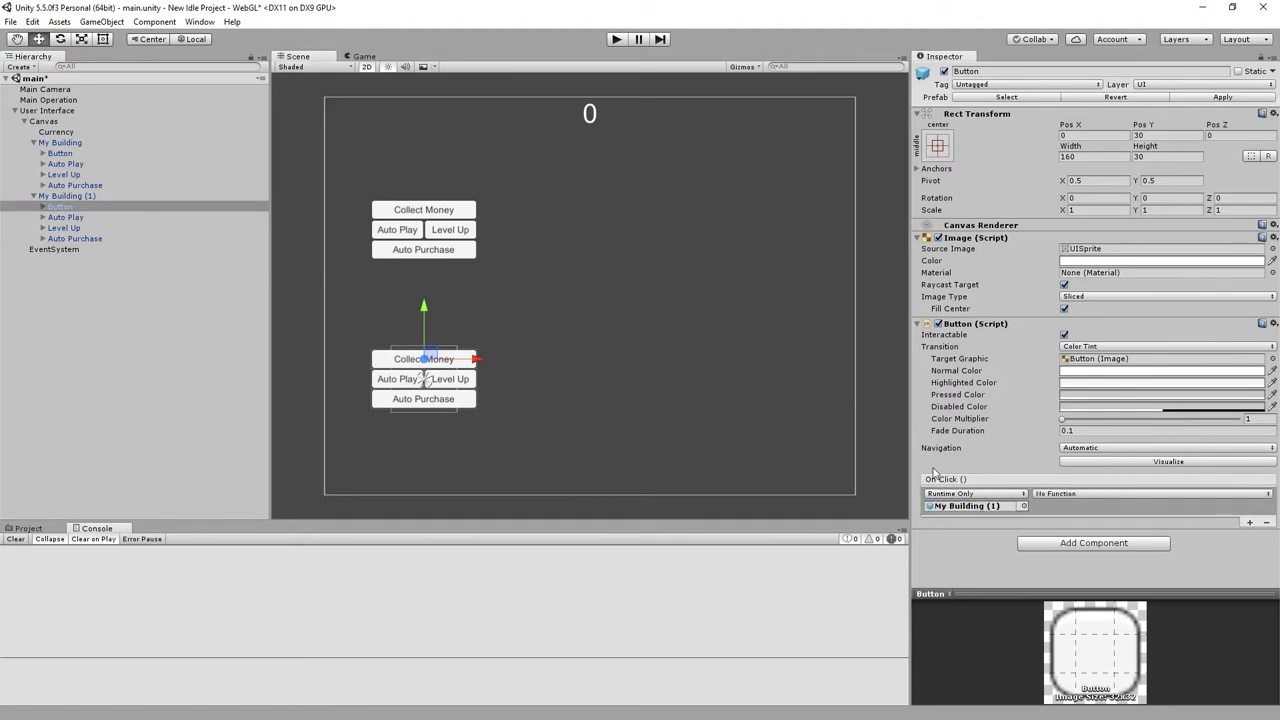
Step: Apply My Building's changes to the prefab and recheck both buildings' Collect Money buttons
{"action": "left_click", "coordinate": [70, 143]}
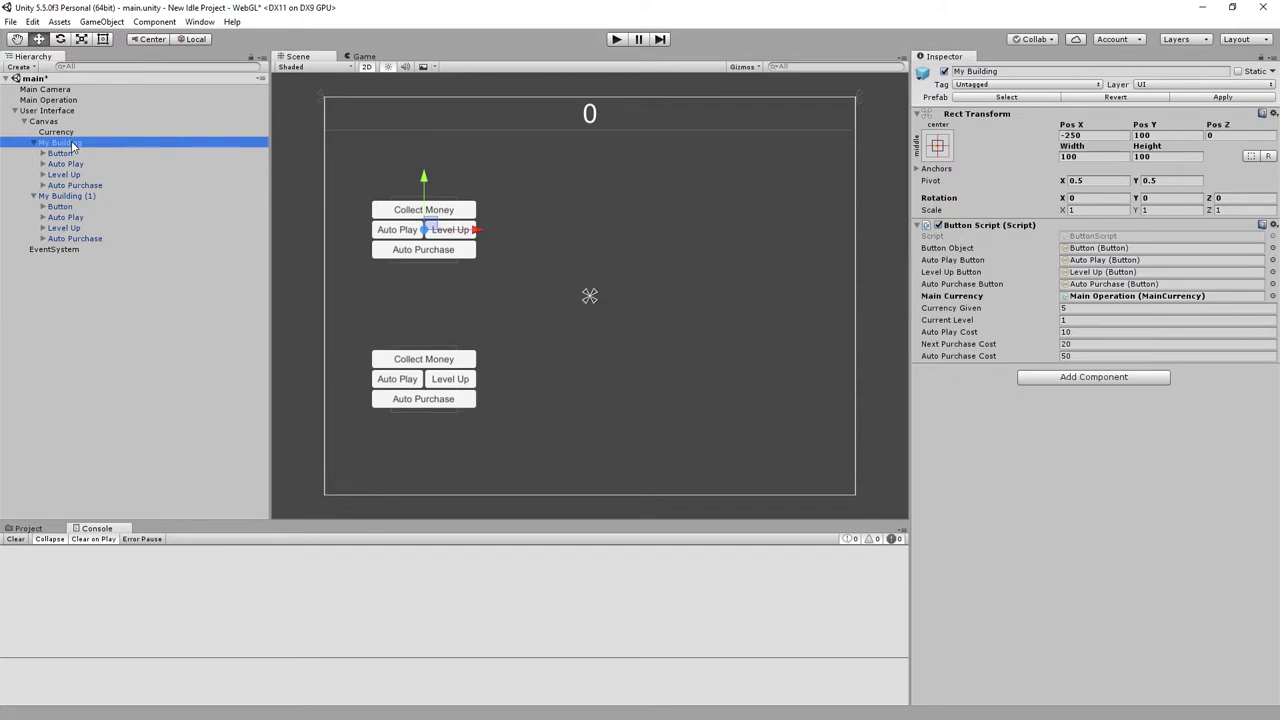
{"action": "left_click", "coordinate": [1205, 96]}
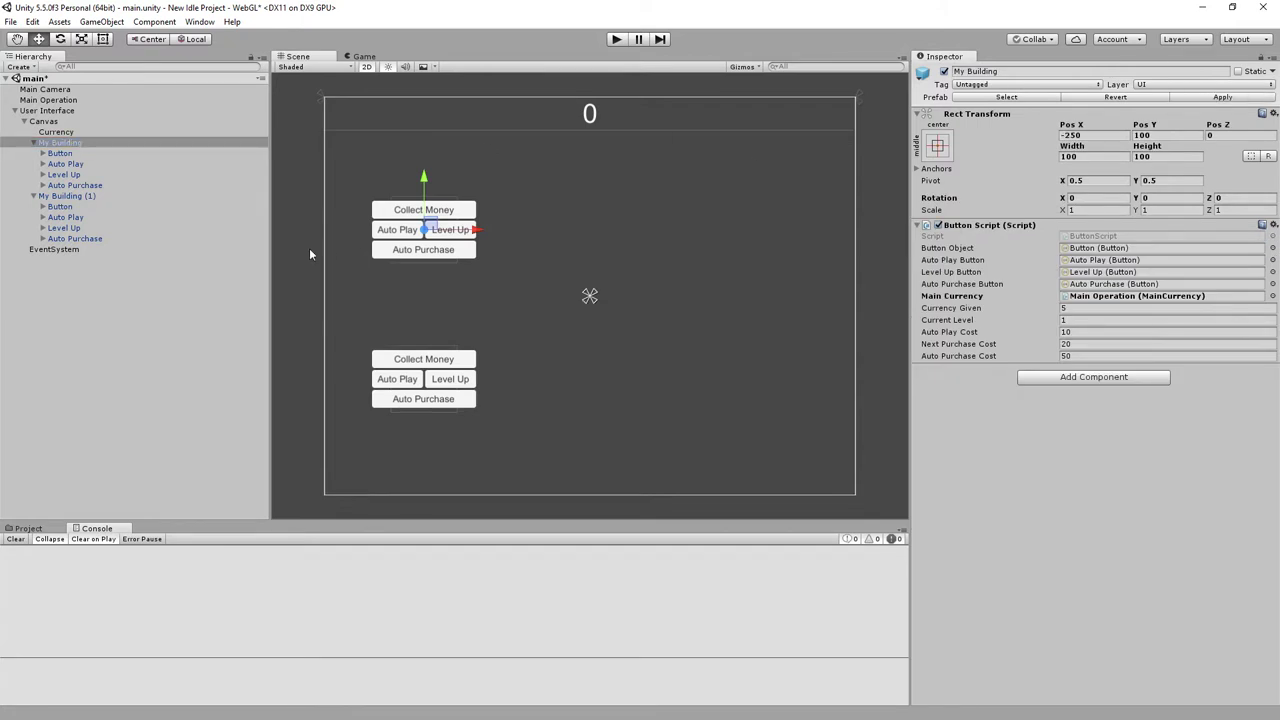
{"action": "left_click", "coordinate": [90, 198]}
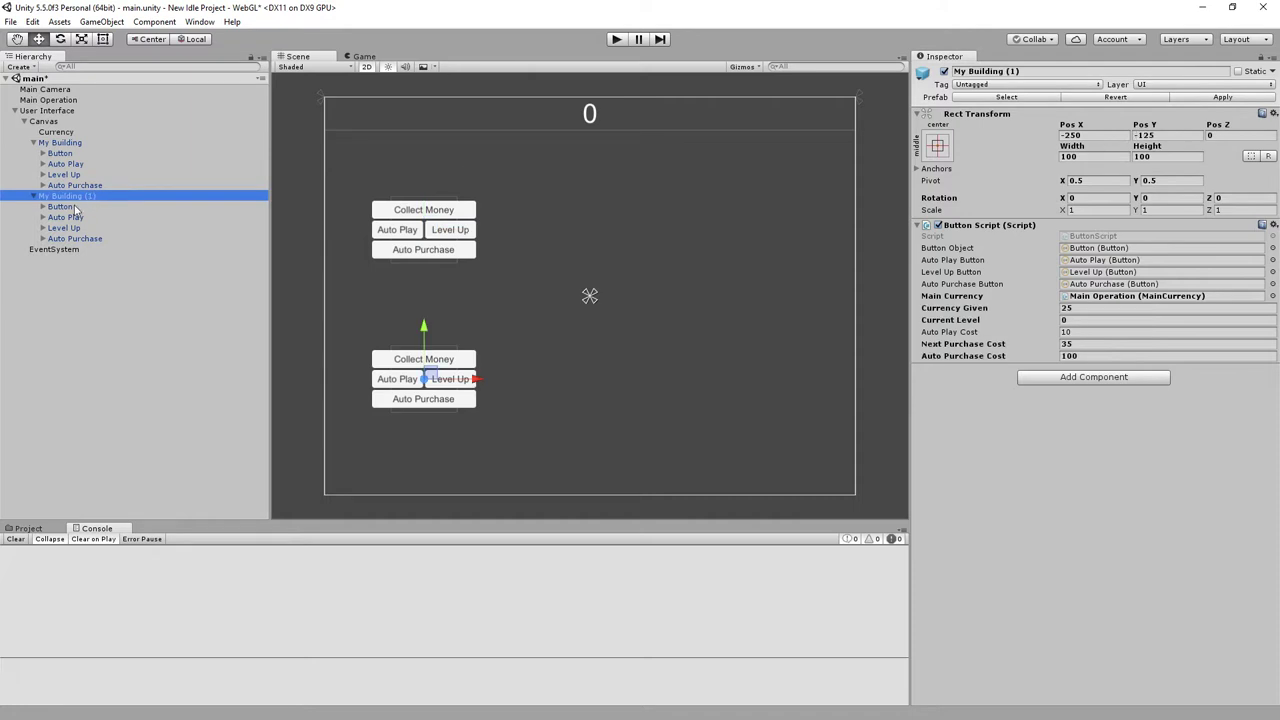
{"action": "left_click", "coordinate": [75, 207]}
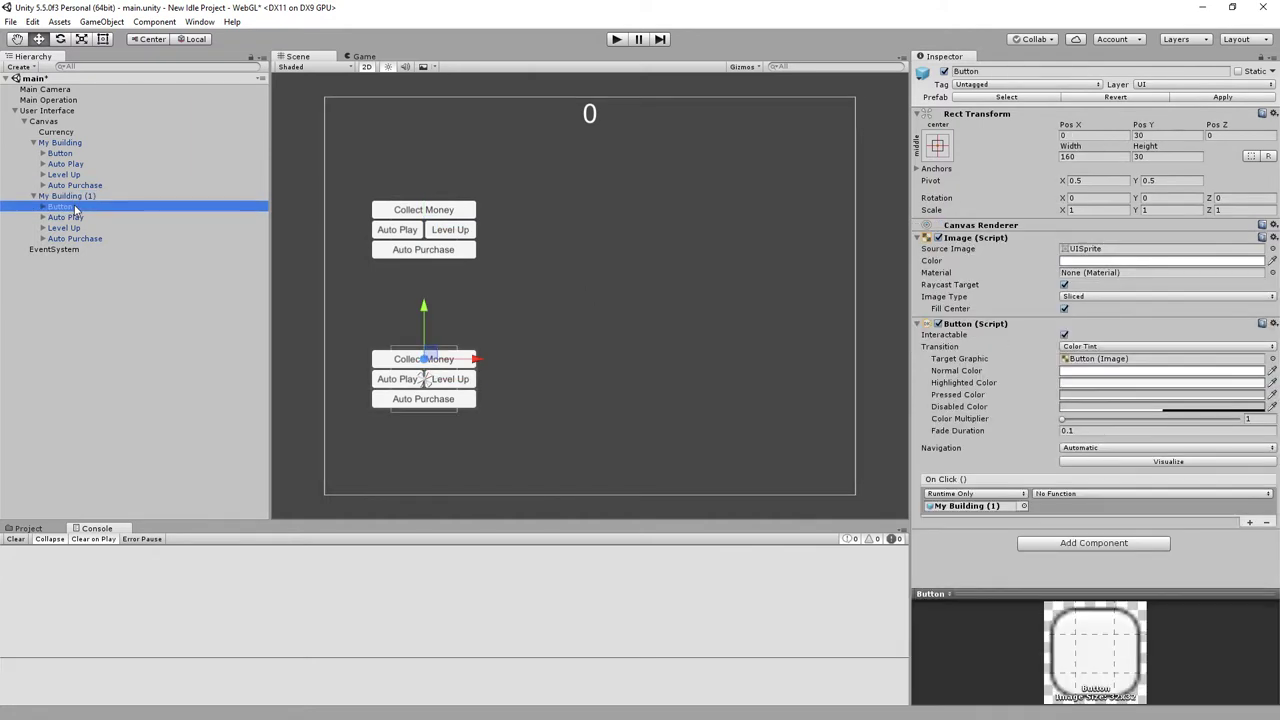
{"action": "left_click", "coordinate": [84, 143]}
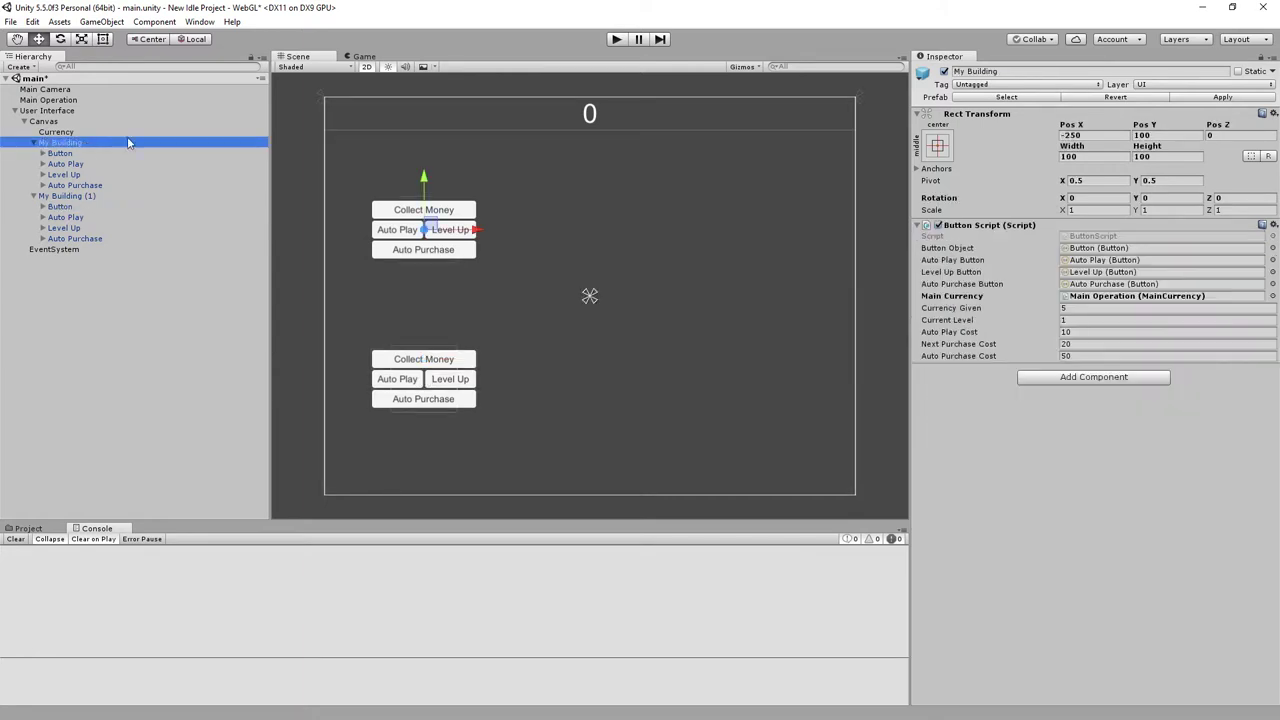
Step: Test Collect Money twice in Play mode, with Credits staying 0, and check the Button's On Click
{"action": "left_click", "coordinate": [616, 40]}
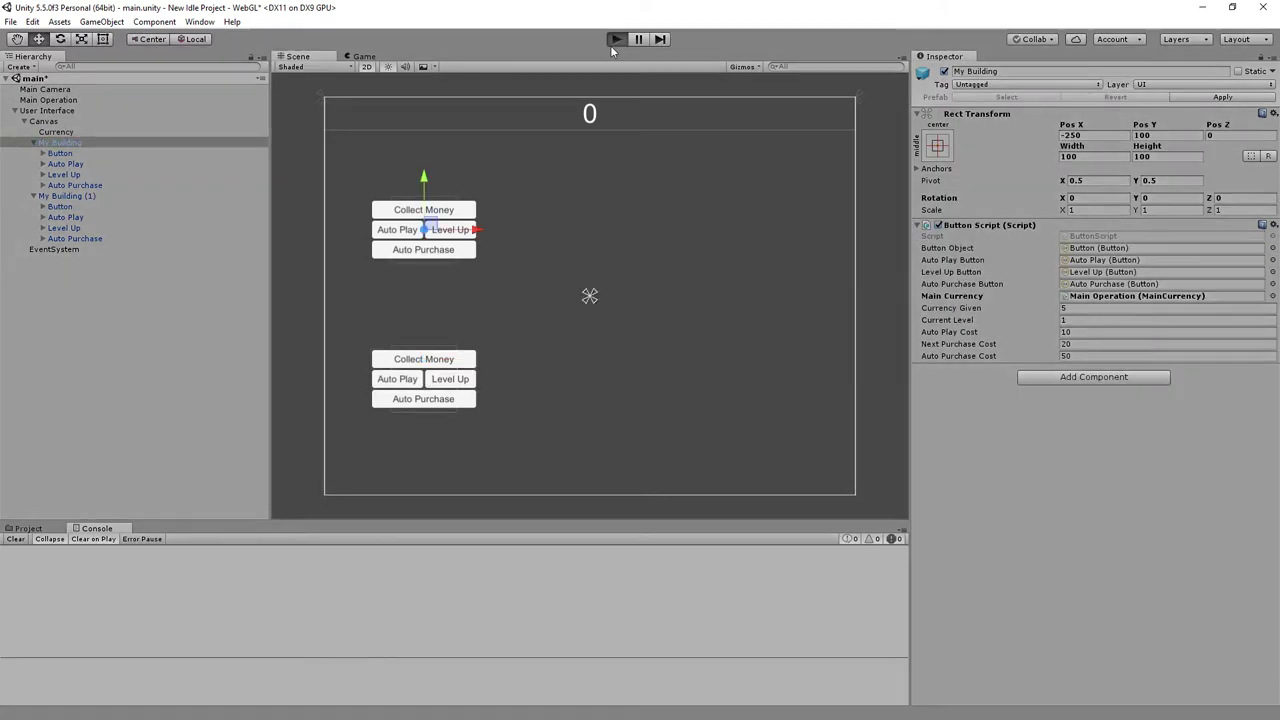
{"action": "left_click", "coordinate": [455, 212]}
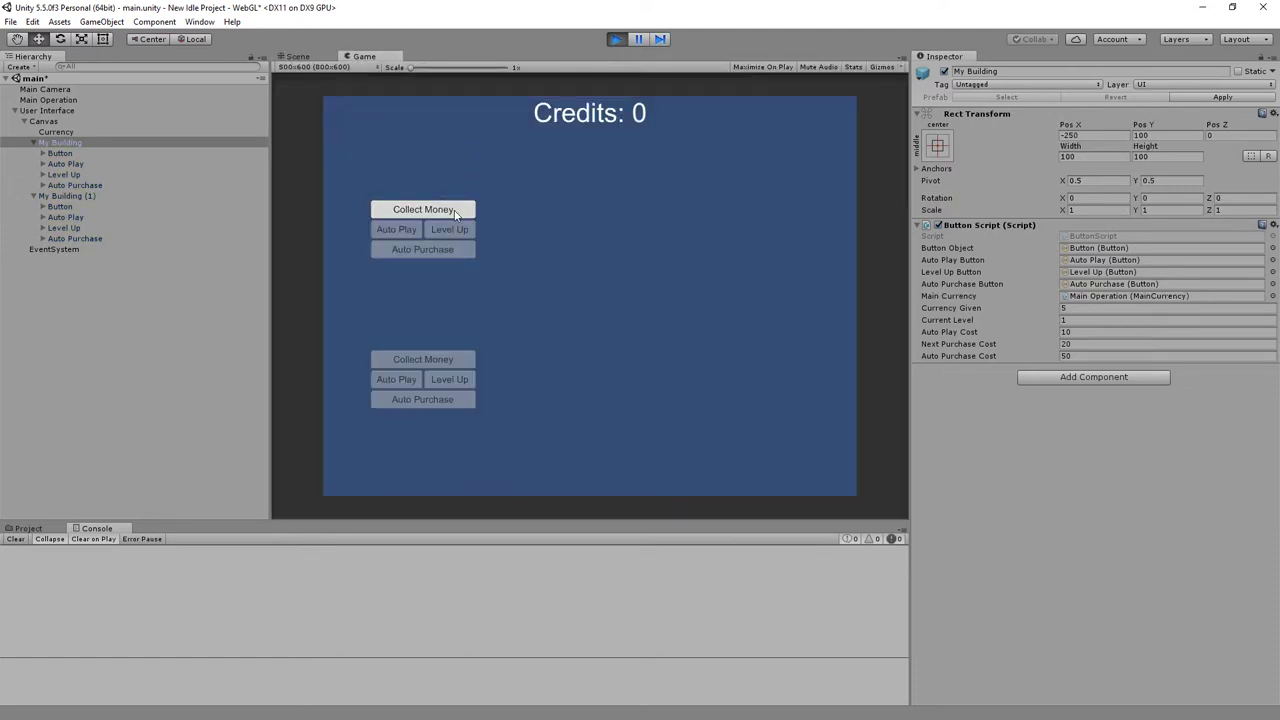
{"action": "left_click", "coordinate": [455, 212]}
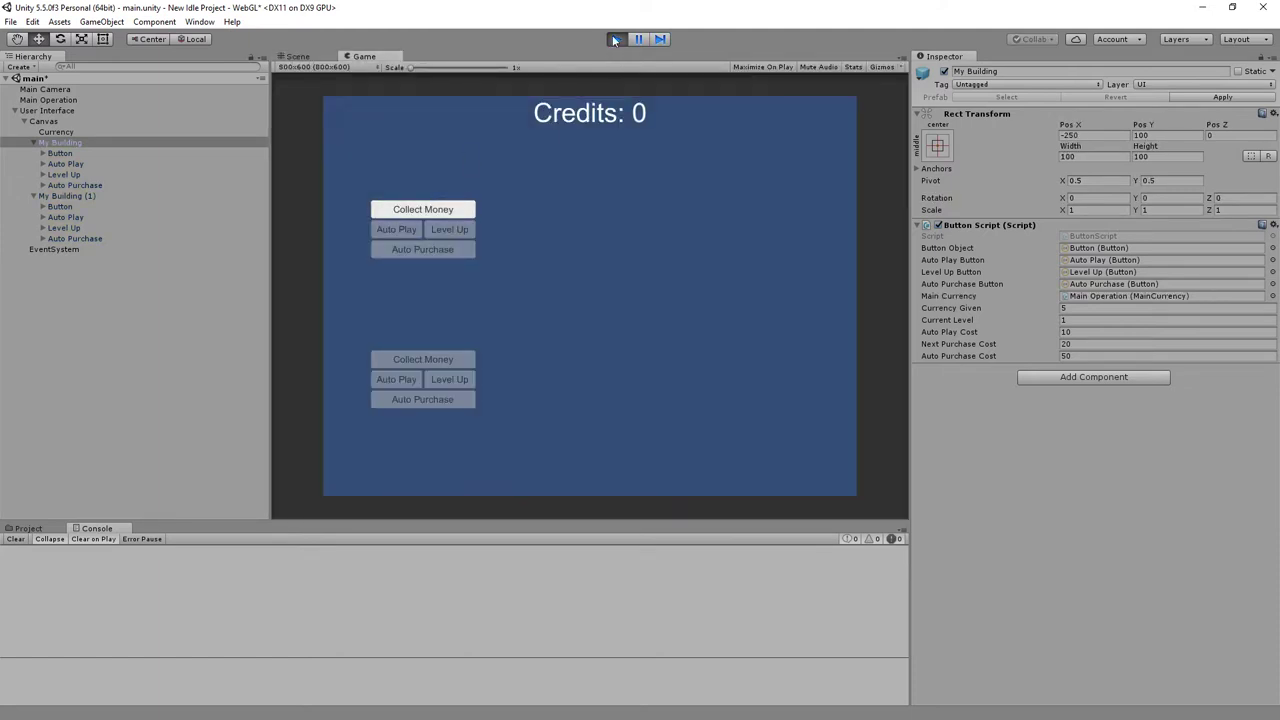
{"action": "left_click", "coordinate": [58, 154]}
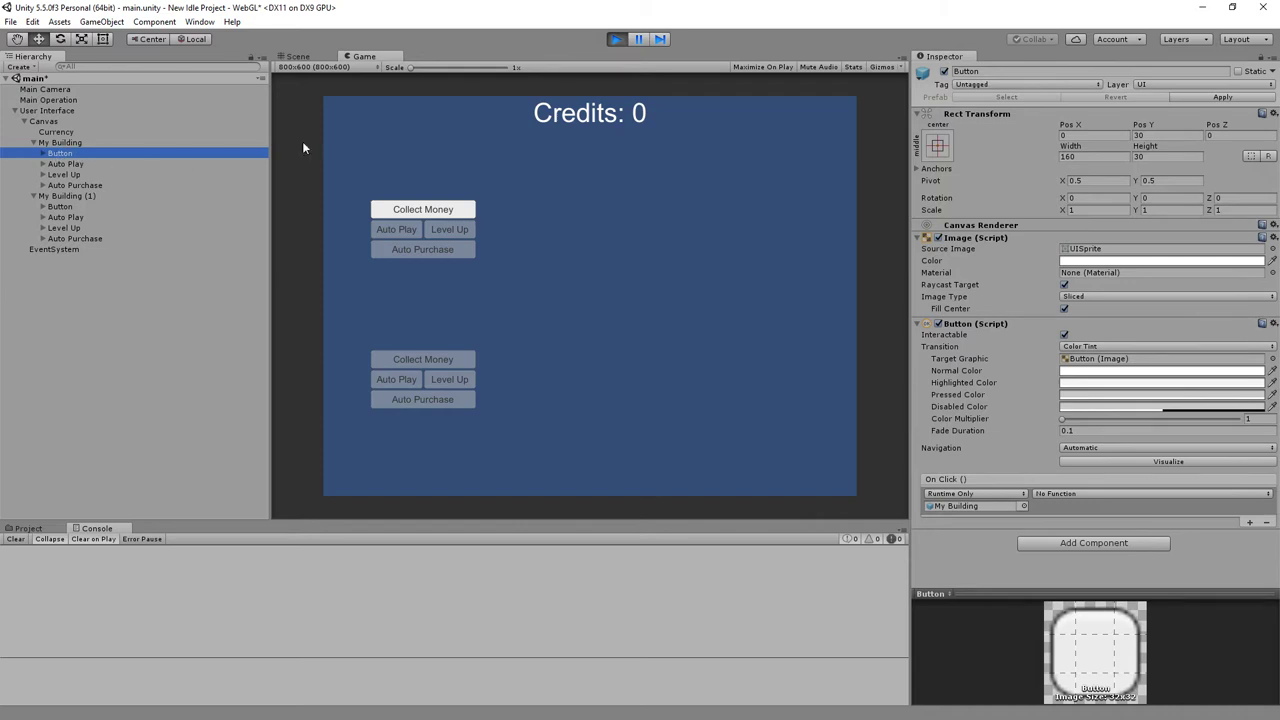
{"action": "left_click", "coordinate": [617, 38]}
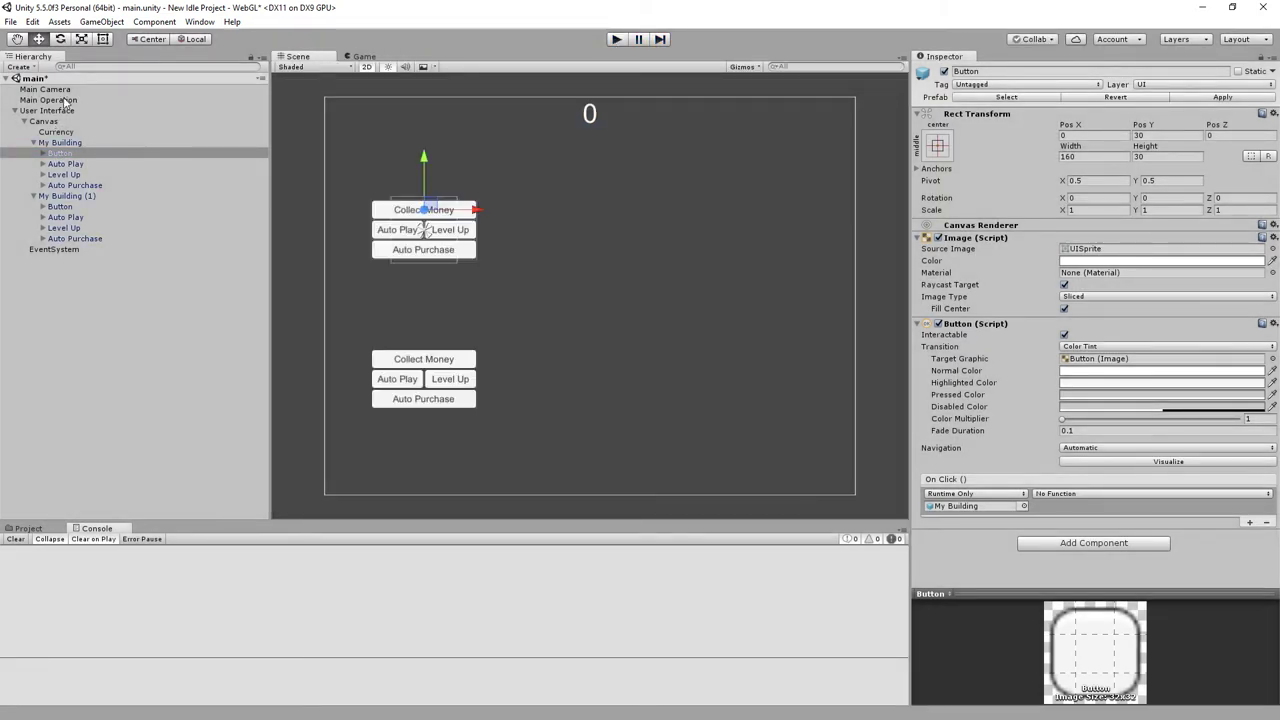
Step: Make Collect Money's On Click call ButtonScript.PurchaseNext() and apply it to the prefab
{"action": "left_click", "coordinate": [1052, 494]}
{"action": "mouse_move", "coordinate": [1068, 558]}
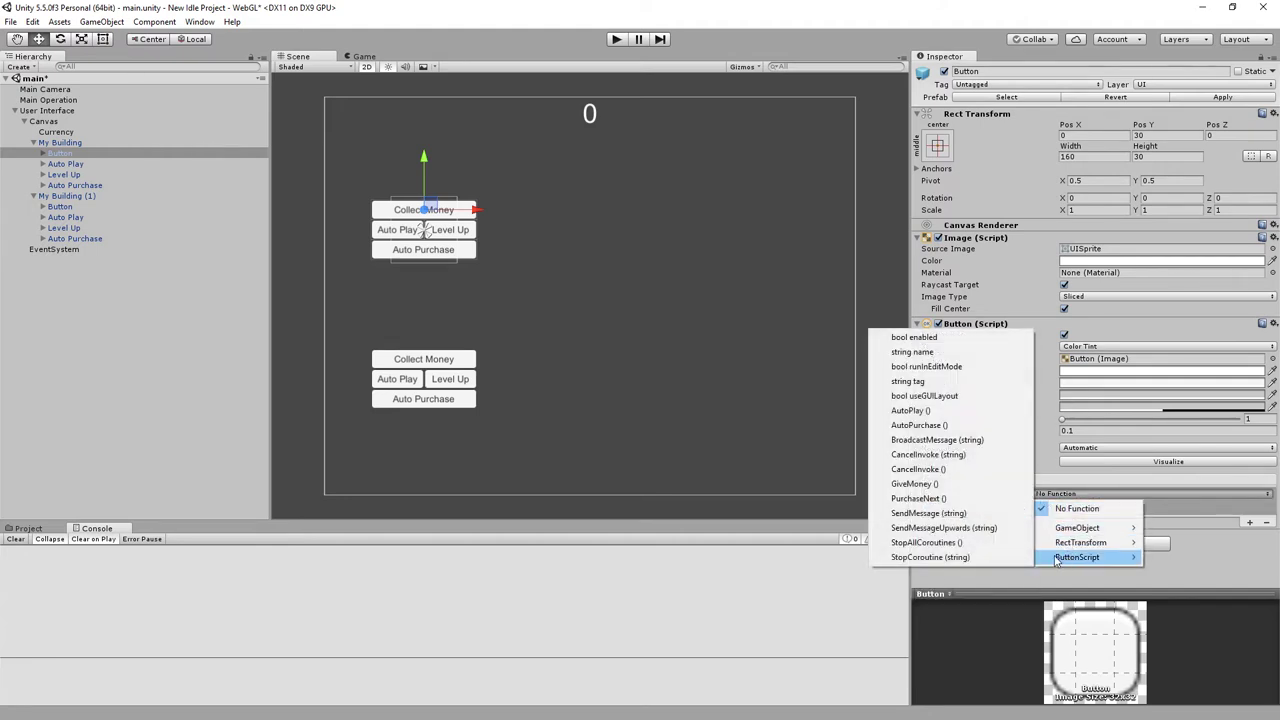
{"action": "left_click", "coordinate": [918, 498]}
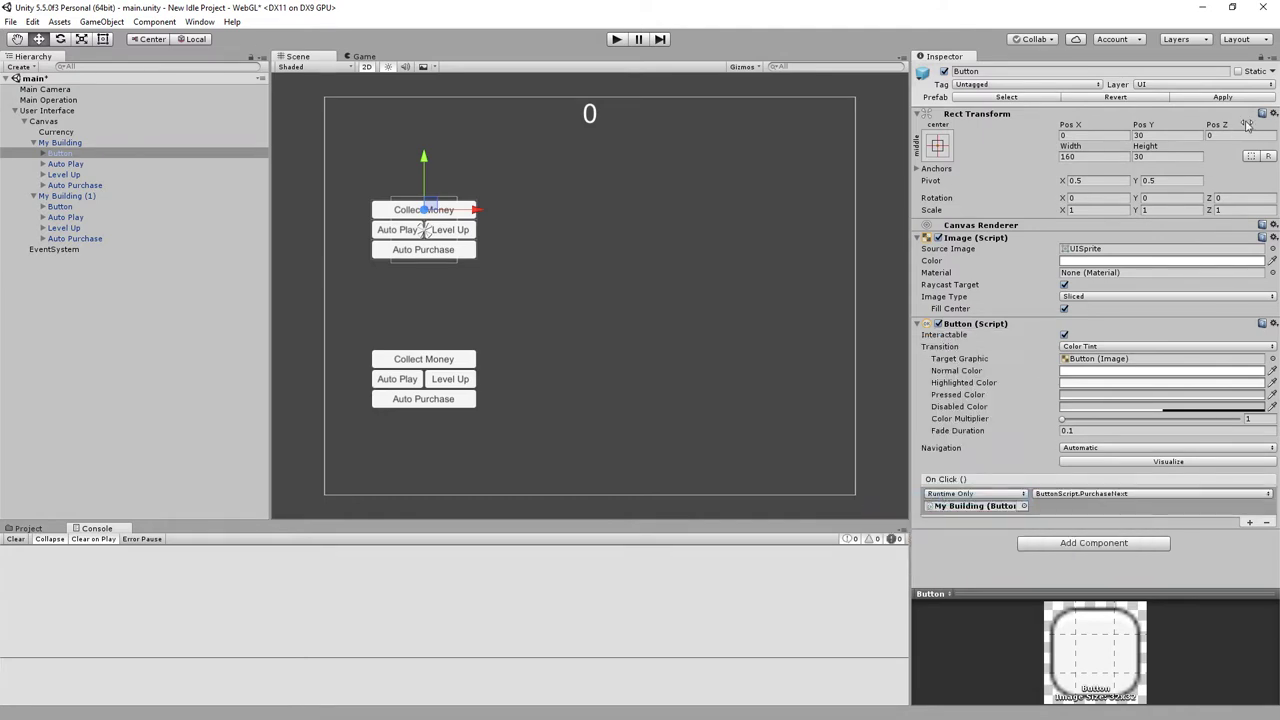
{"action": "left_click", "coordinate": [1224, 97]}
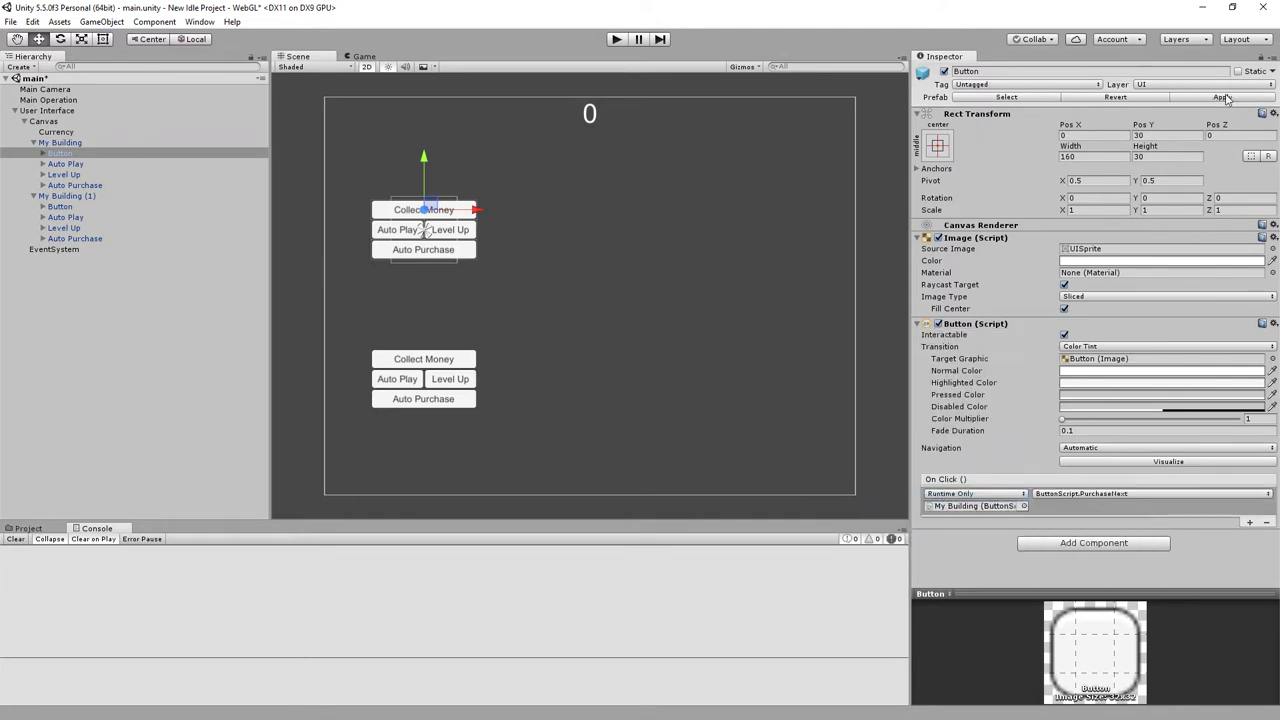
Step: Test-run the game; pressing Collect Money drops Credits to -20
{"action": "left_click", "coordinate": [617, 40]}
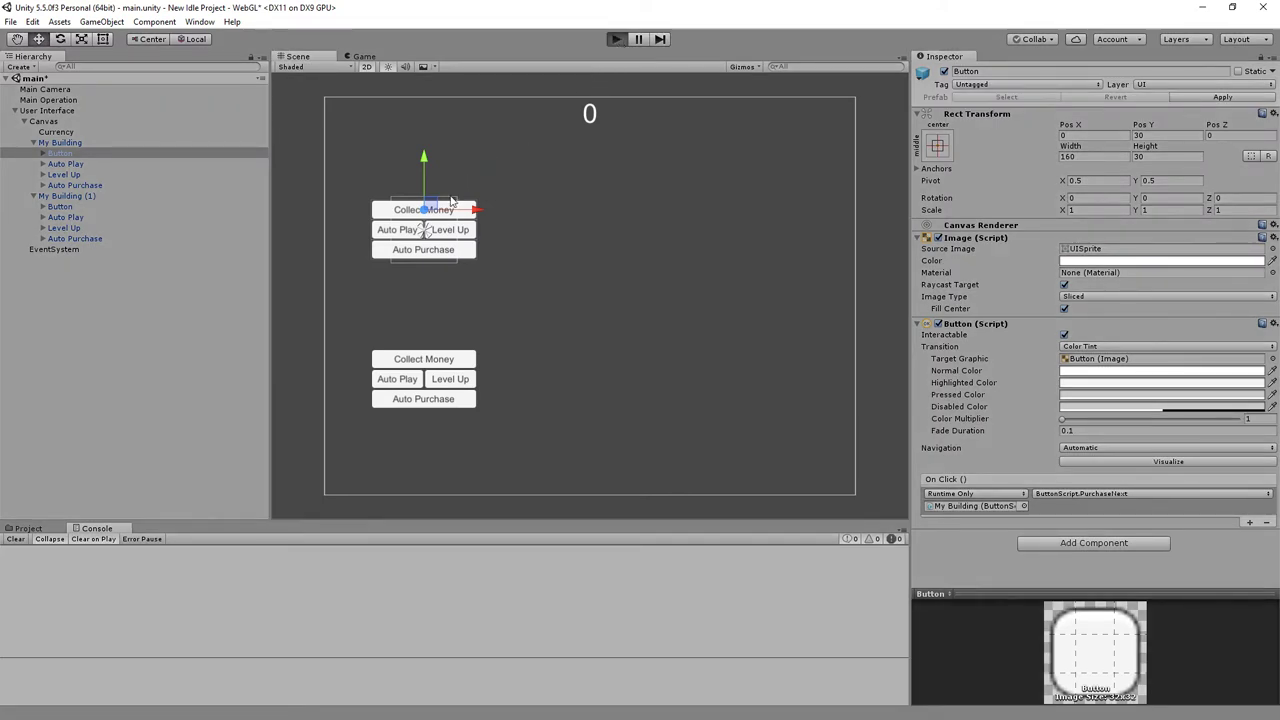
{"action": "left_click", "coordinate": [447, 209]}
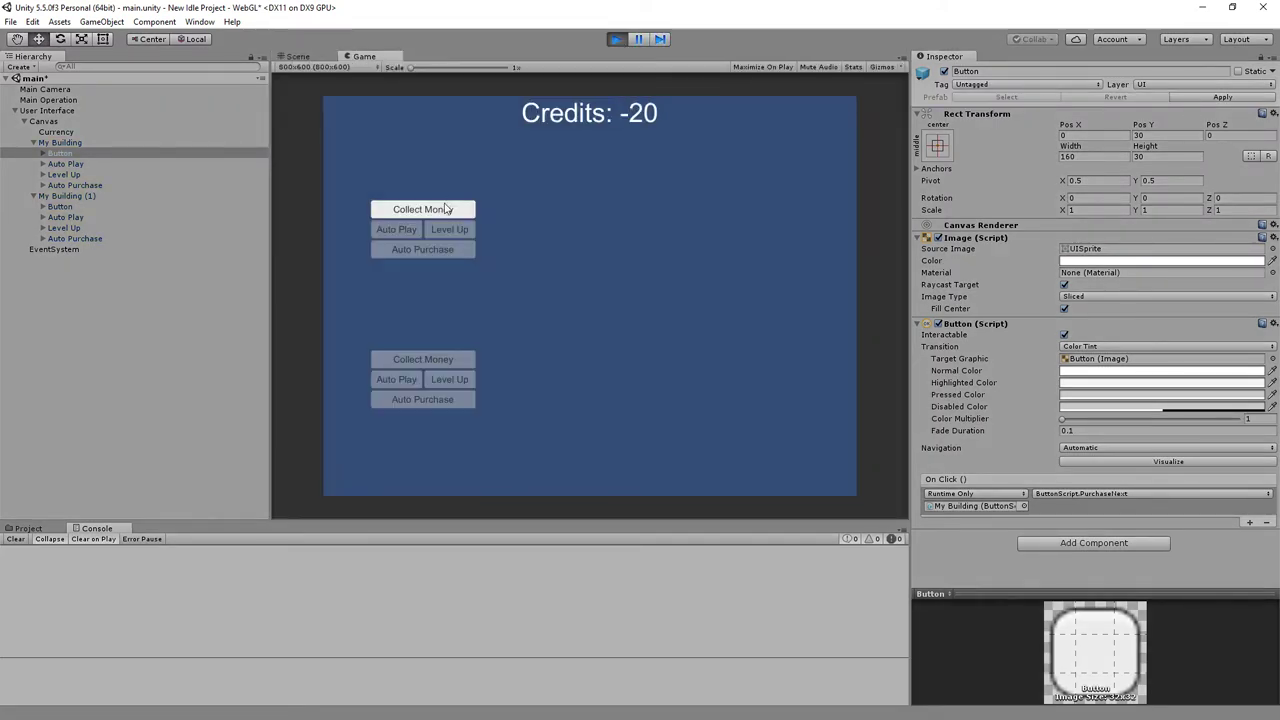
{"action": "left_click", "coordinate": [622, 40]}
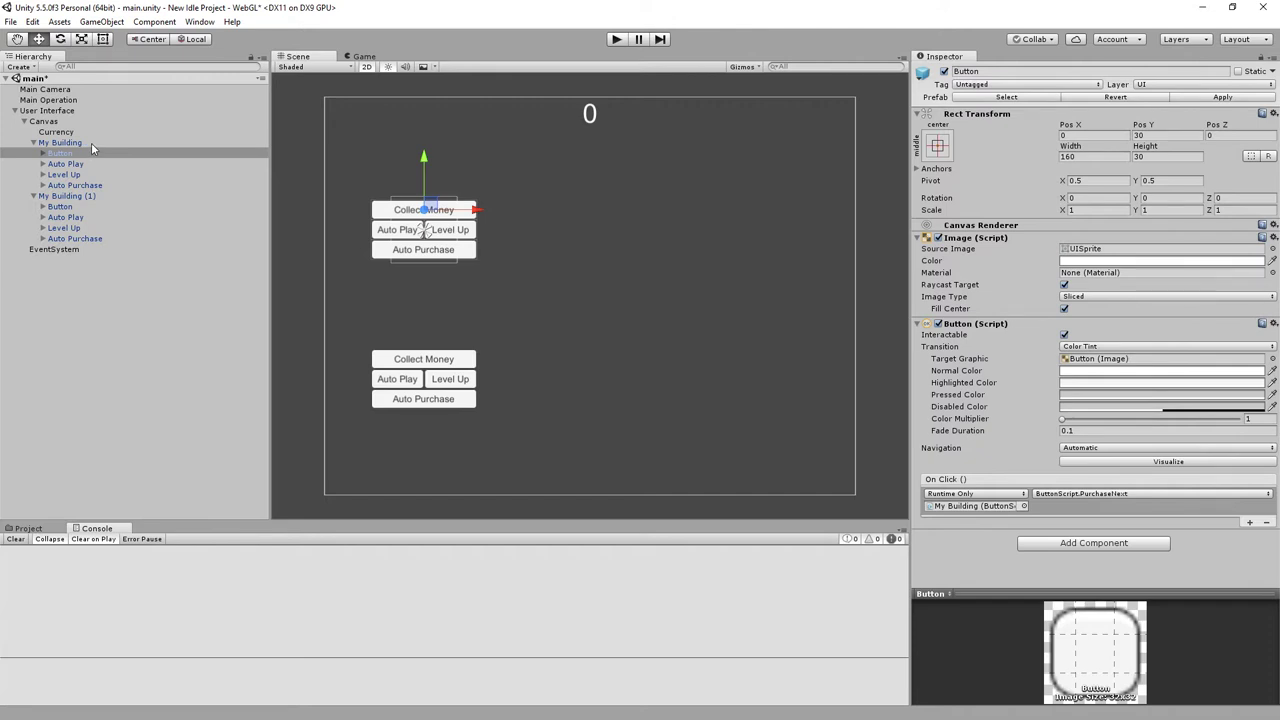
Step: Switch Collect Money's On Click function to ButtonScript.GiveMoney()
{"action": "left_click", "coordinate": [1093, 494]}
{"action": "mouse_move", "coordinate": [1085, 557]}
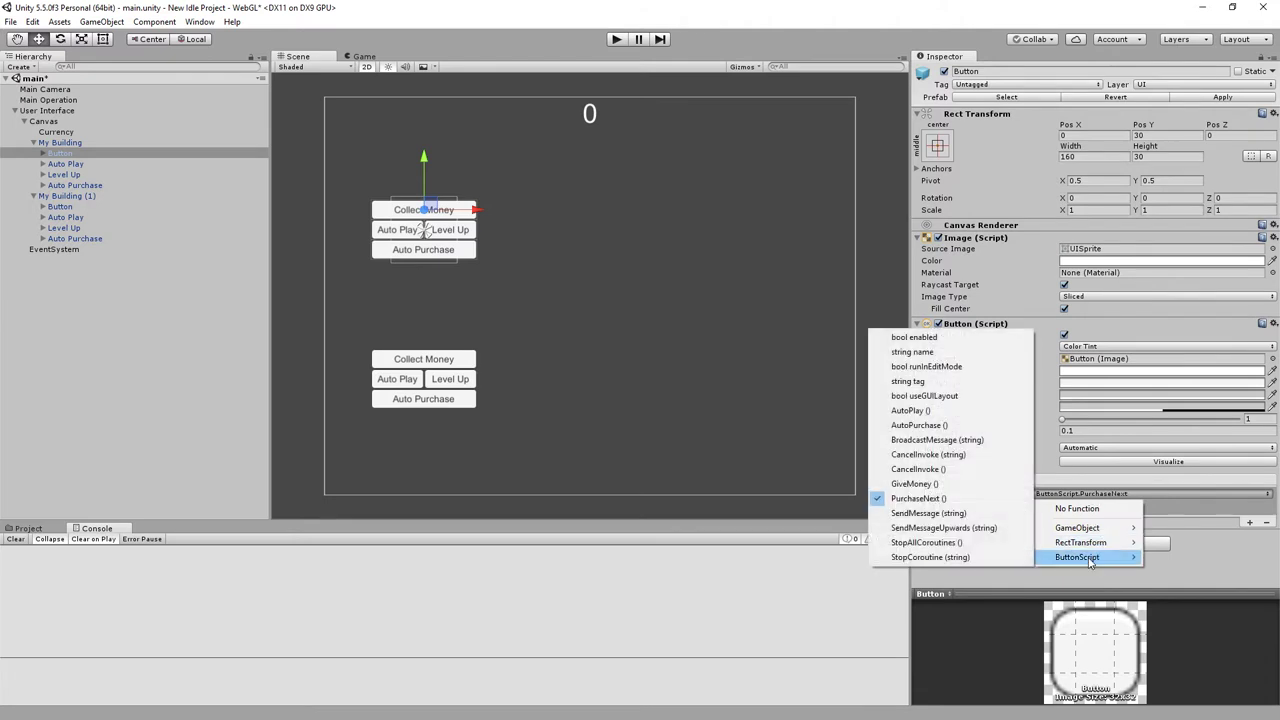
{"action": "left_click", "coordinate": [952, 484]}
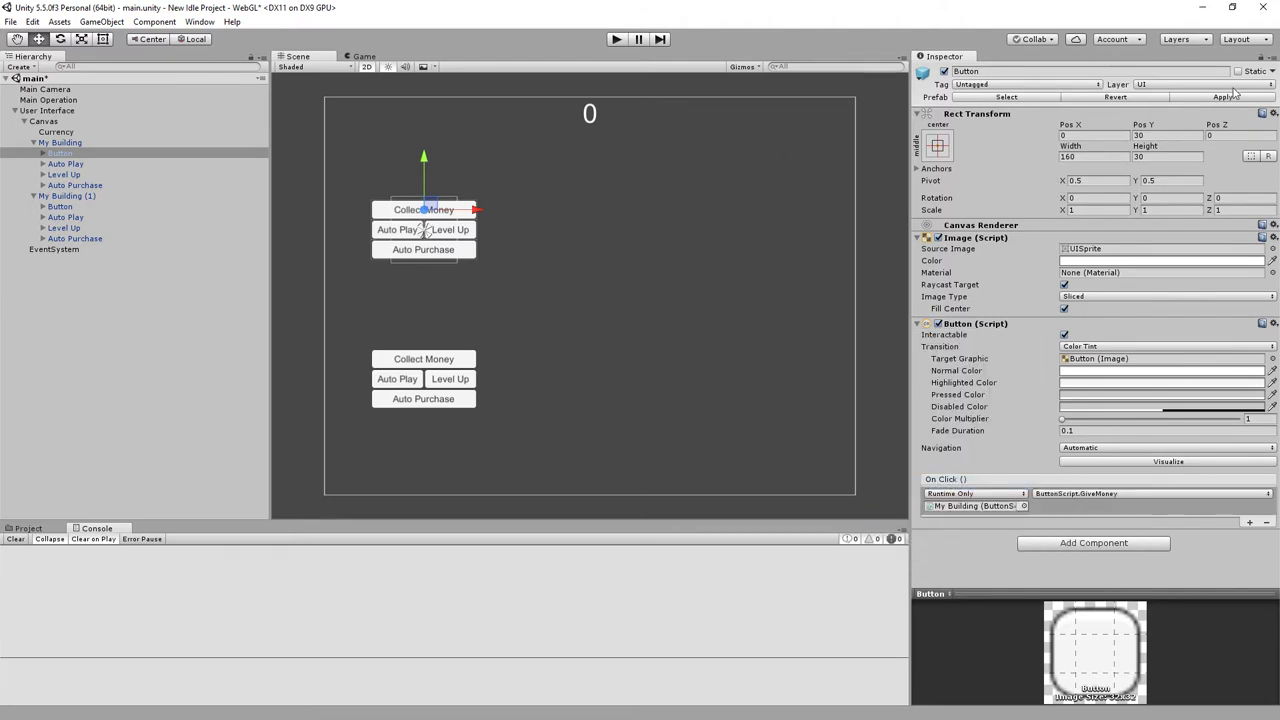
Step: Test-run the game, collecting money twice to reach 10 credits, then select the second Auto Play button
{"action": "left_click", "coordinate": [616, 39]}
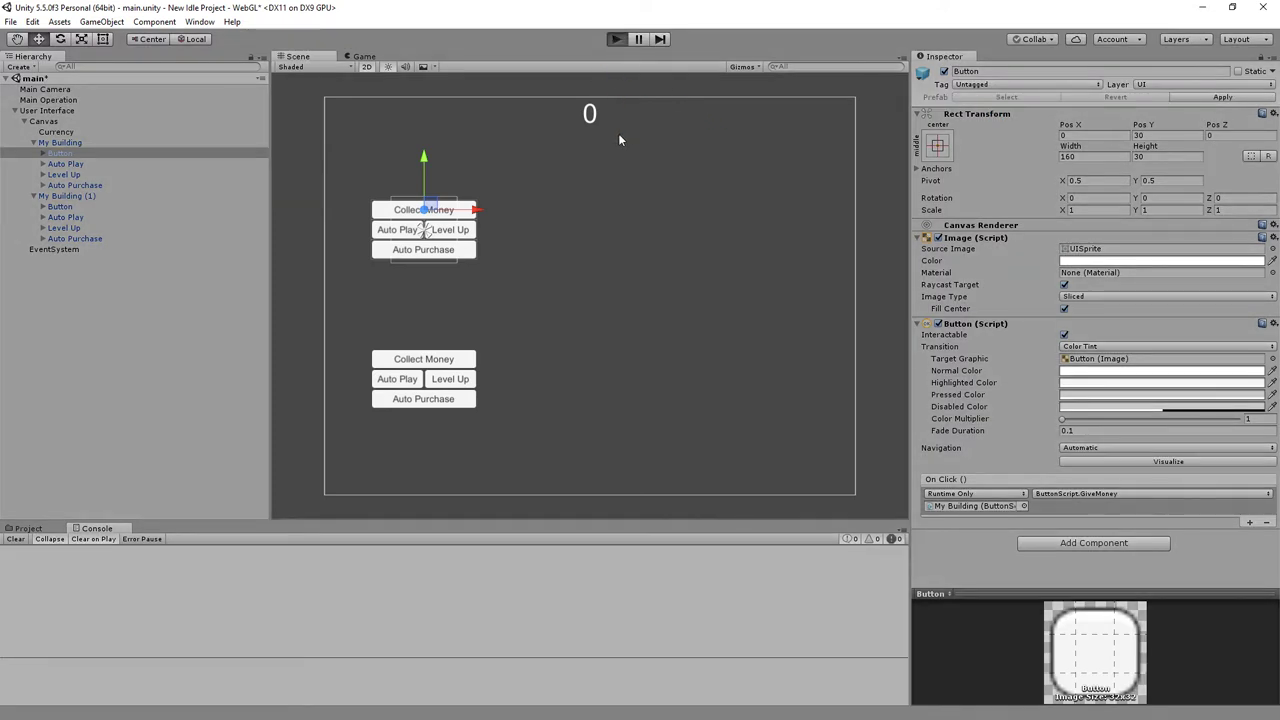
{"action": "left_click", "coordinate": [447, 209]}
{"action": "left_click", "coordinate": [447, 209]}
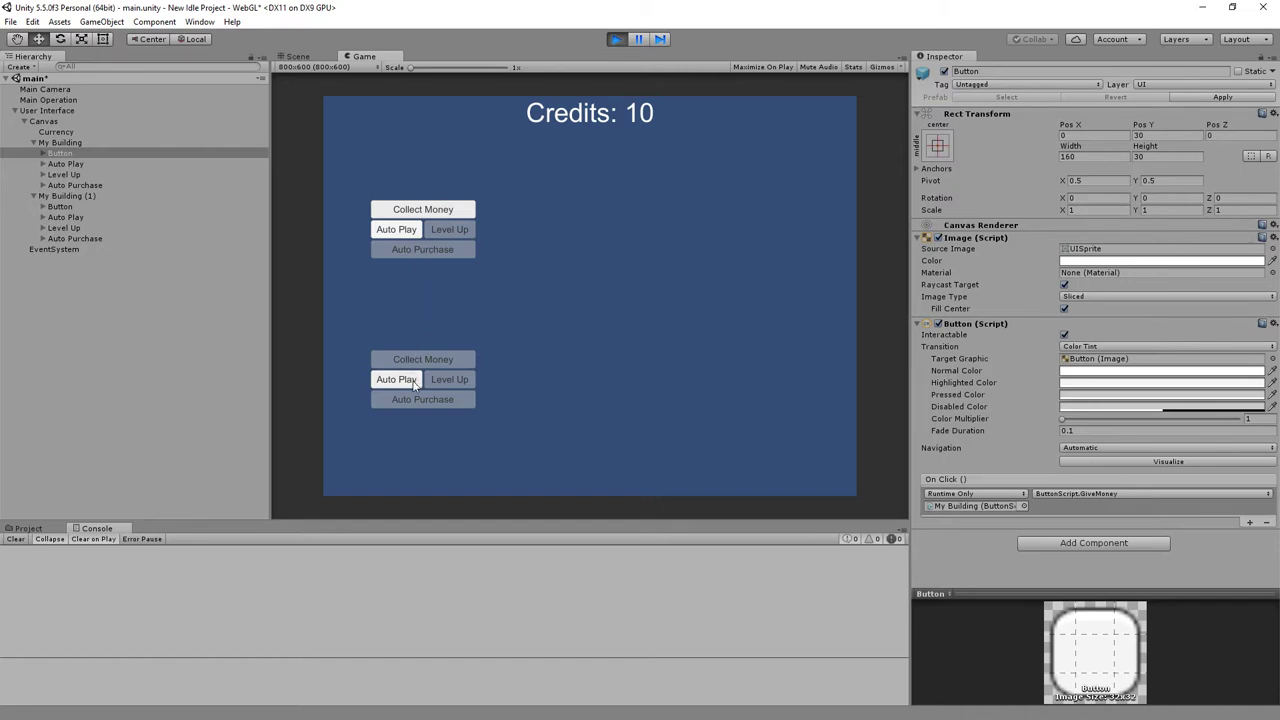
{"action": "left_click", "coordinate": [615, 40]}
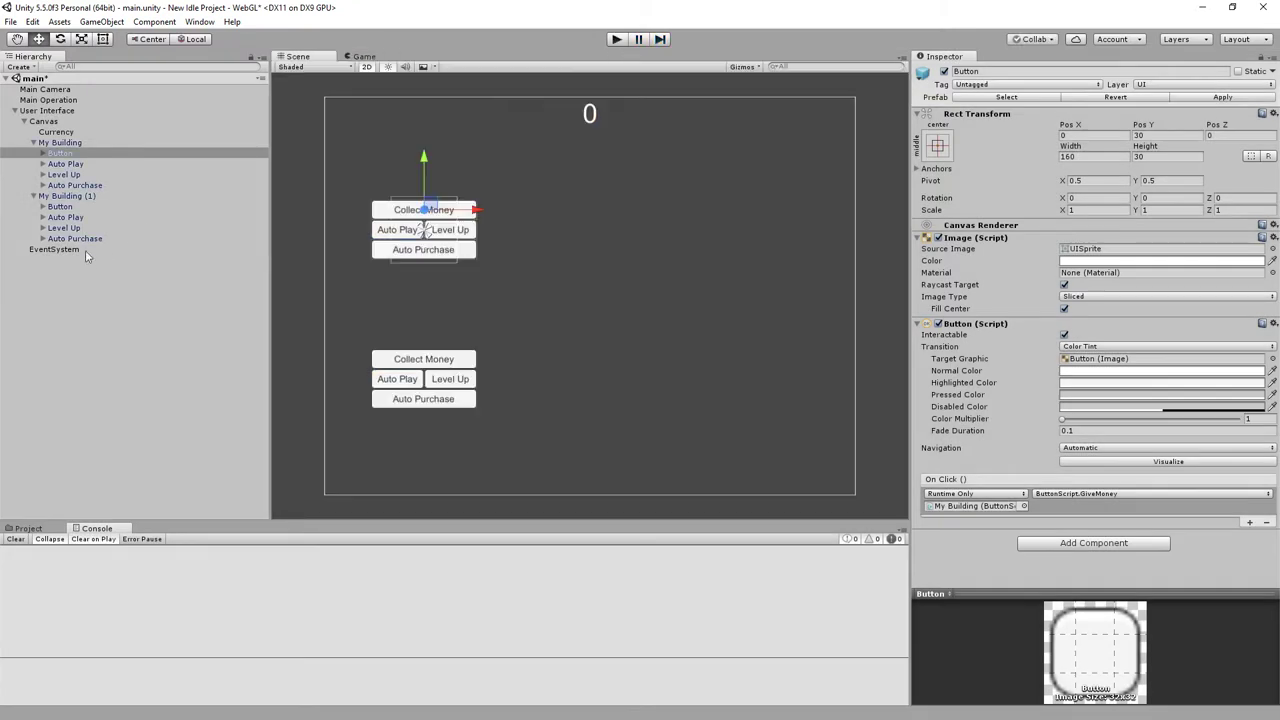
{"action": "left_click", "coordinate": [94, 218]}
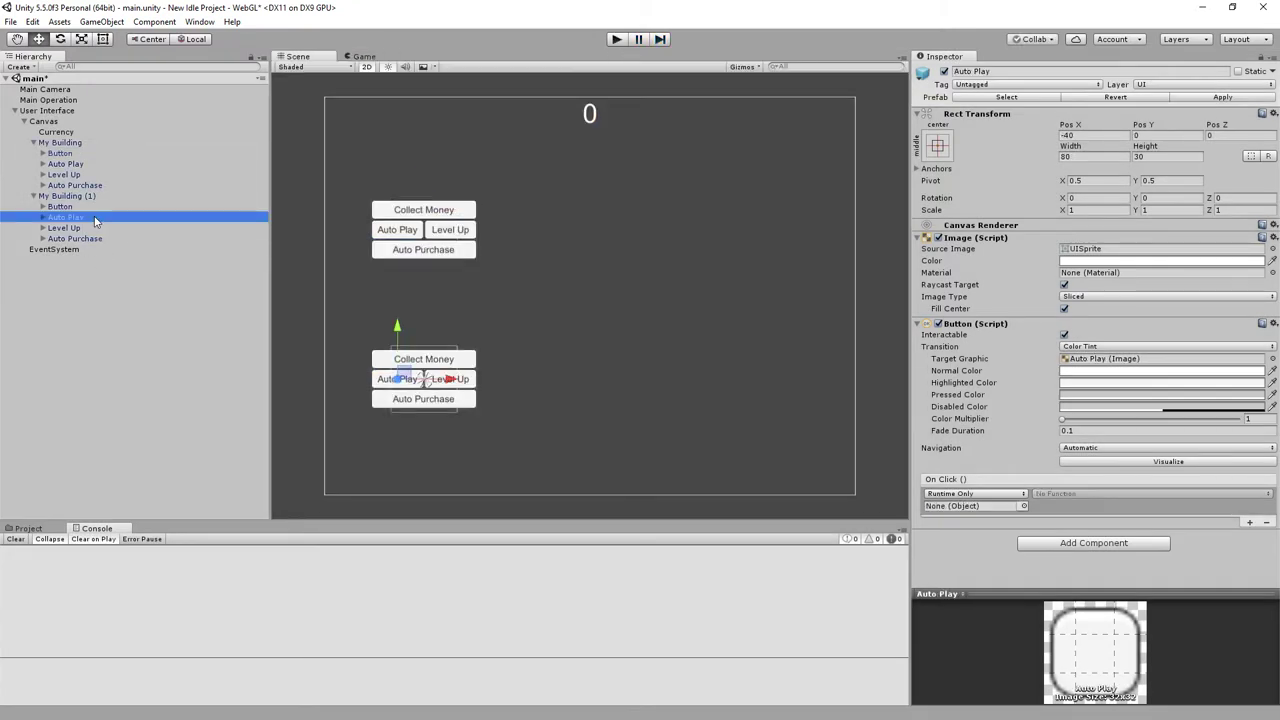
Step: Set My Building (1)'s Auto Play Cost to 45
{"action": "left_click", "coordinate": [70, 196]}
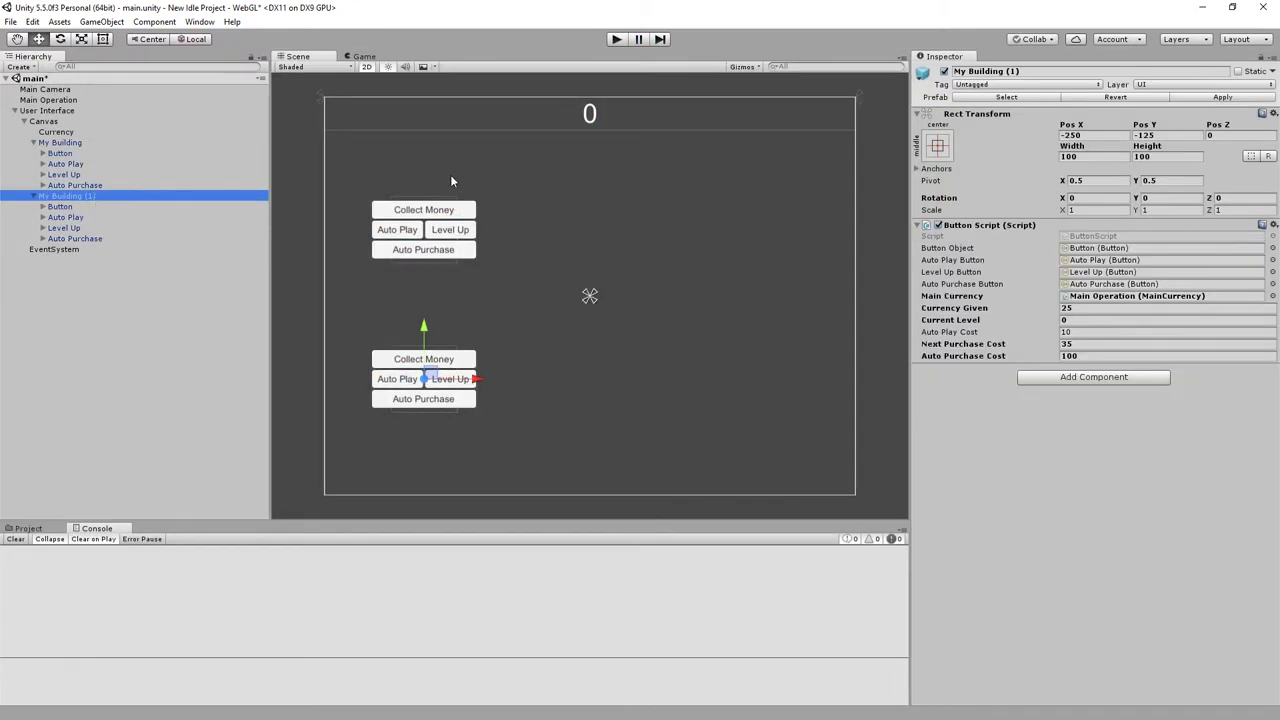
{"action": "left_click", "coordinate": [1086, 332]}
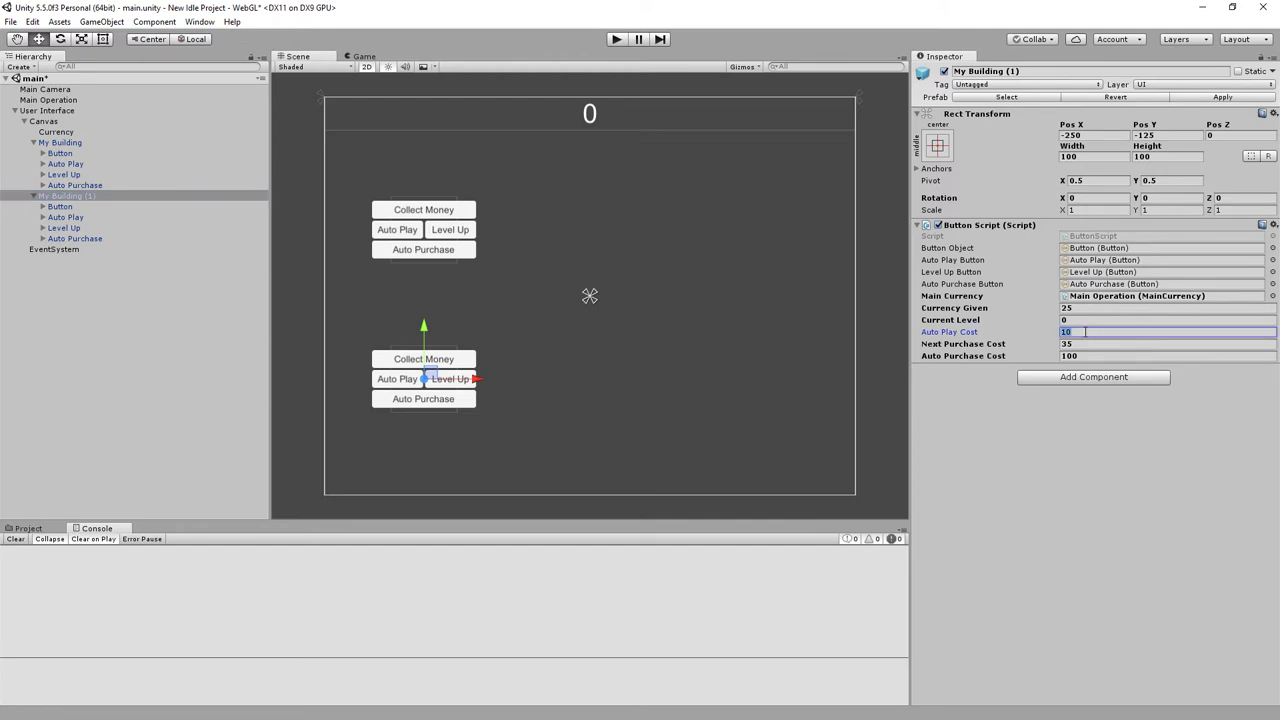
{"action": "type", "text": "45"}
Step: Run the game, collect money twice to reach 10 credits, and test the first building's Auto Play
{"action": "left_click", "coordinate": [615, 40]}
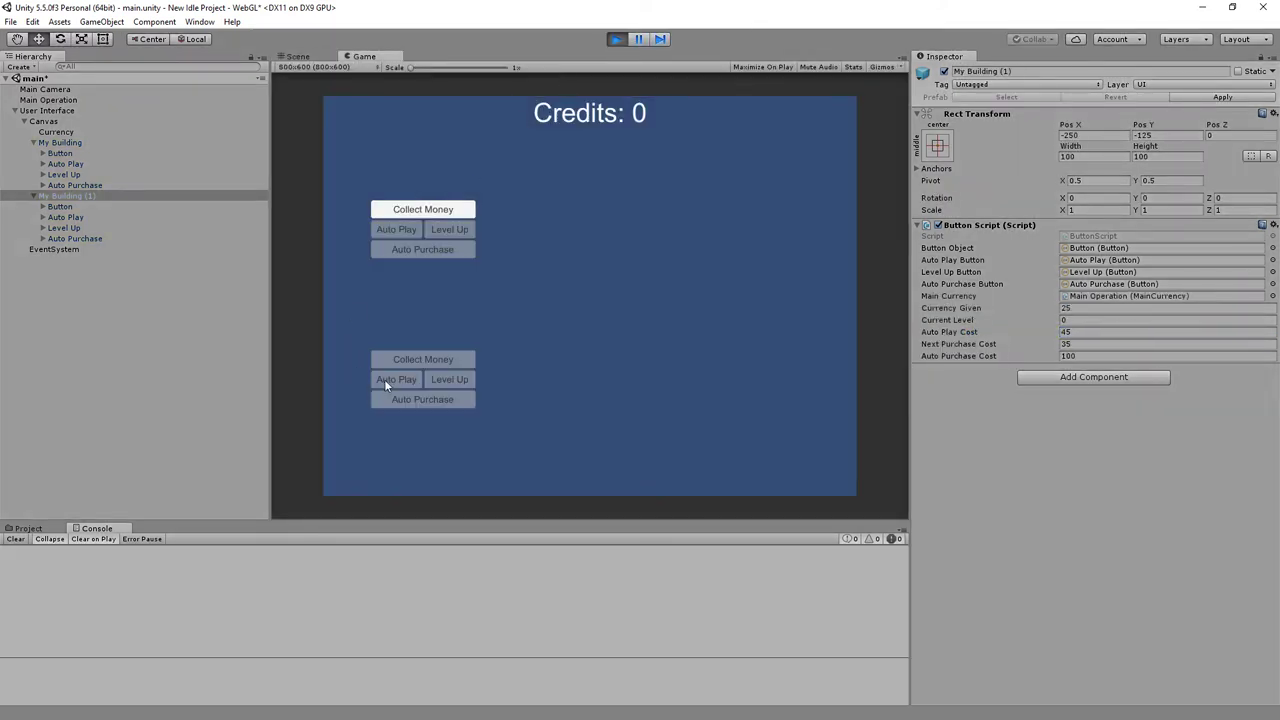
{"action": "left_click", "coordinate": [440, 213]}
{"action": "left_click", "coordinate": [440, 213]}
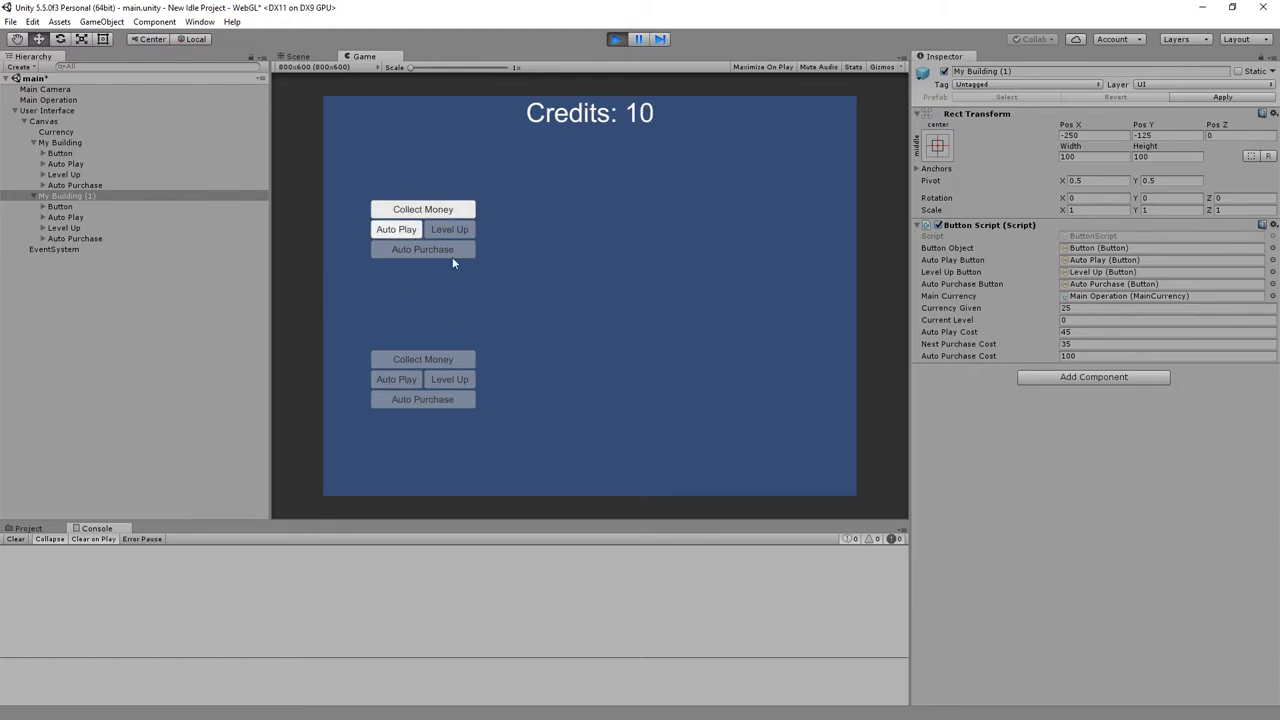
{"action": "left_click", "coordinate": [396, 236]}
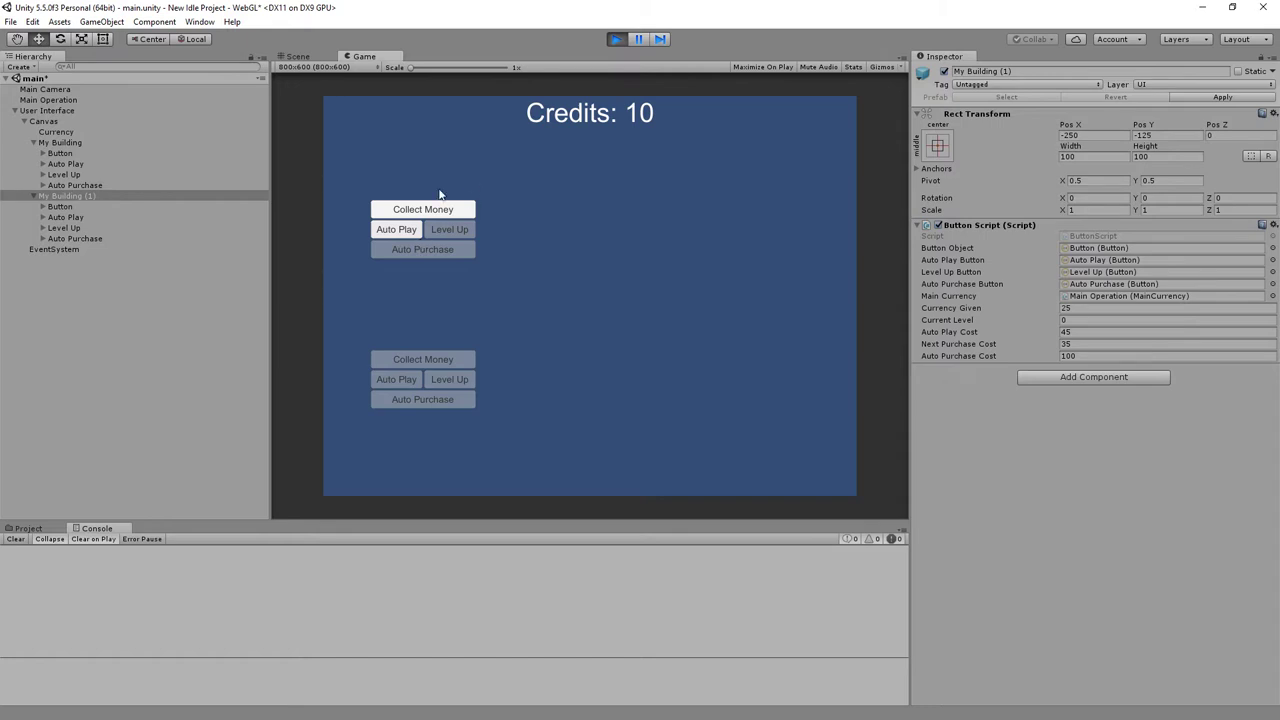
{"action": "left_click", "coordinate": [66, 164]}
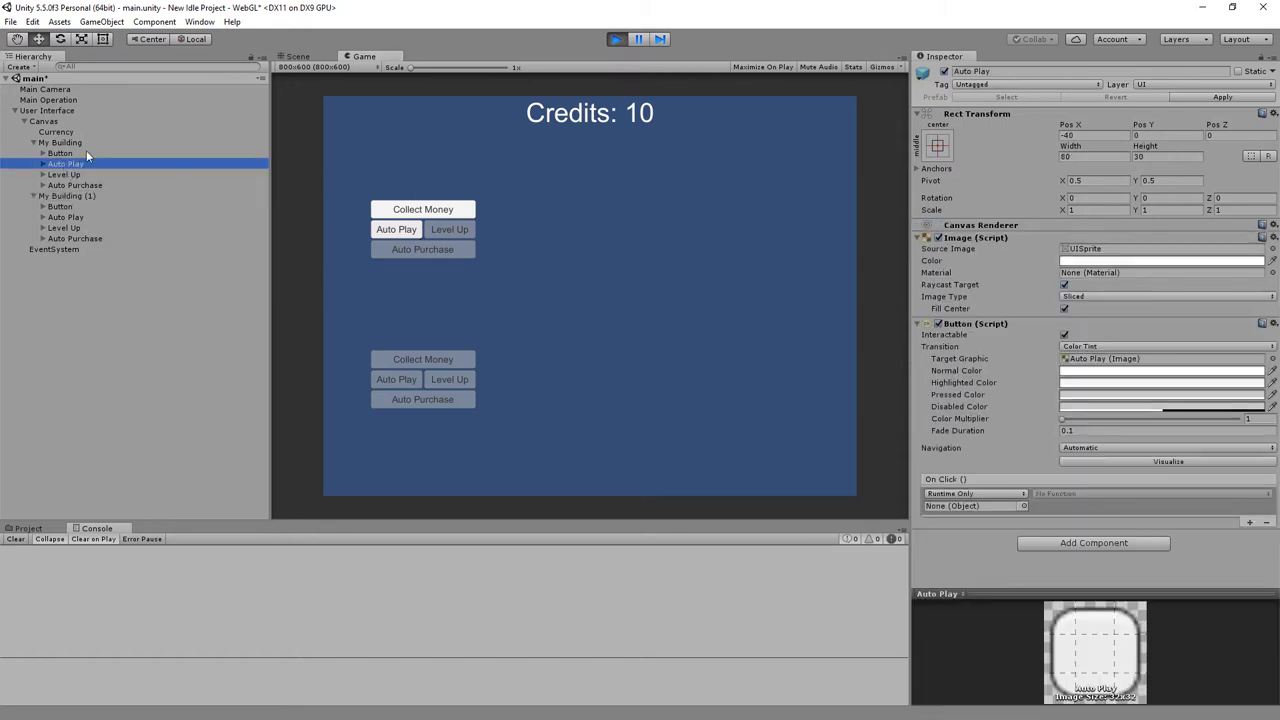
Step: Stop the test and make Auto Play's On Click call ButtonScript.AutoPlay on My Building, applied to the prefab
{"action": "left_click", "coordinate": [616, 39]}
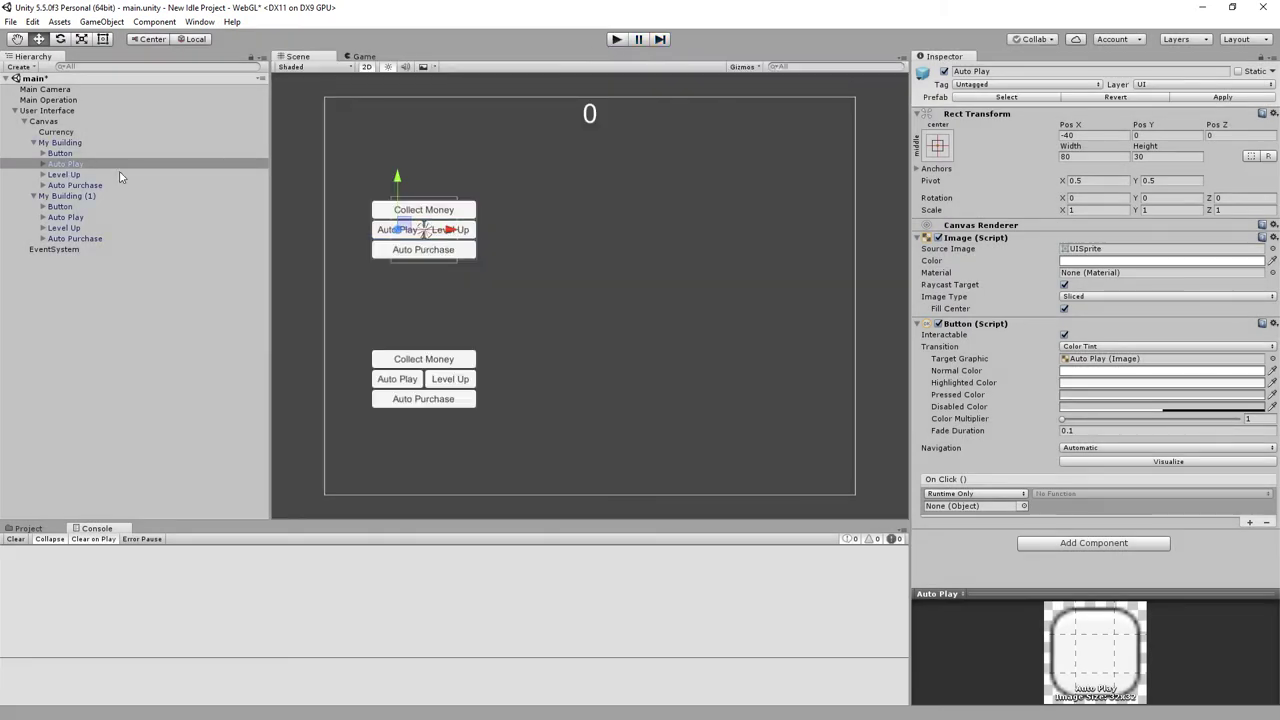
{"action": "left_click_drag", "start_coordinate": [62, 145], "coordinate": [1005, 508]}
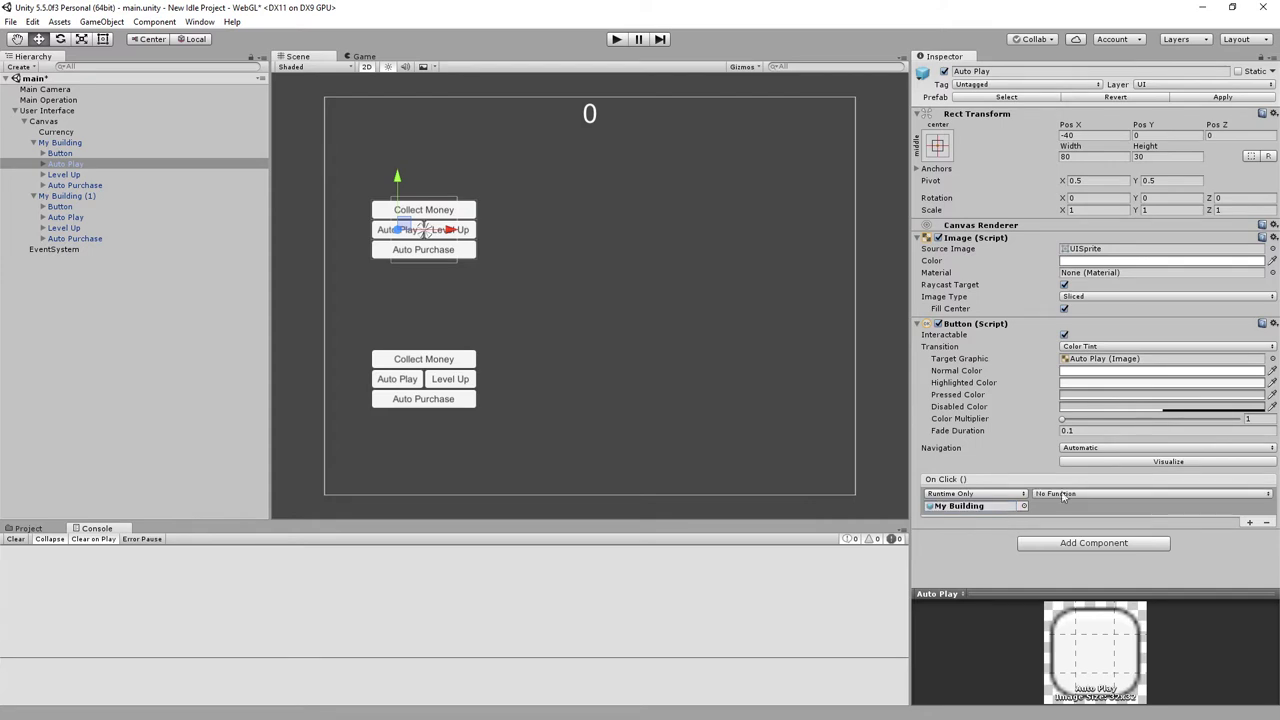
{"action": "left_click", "coordinate": [1072, 493]}
{"action": "mouse_move", "coordinate": [1092, 560]}
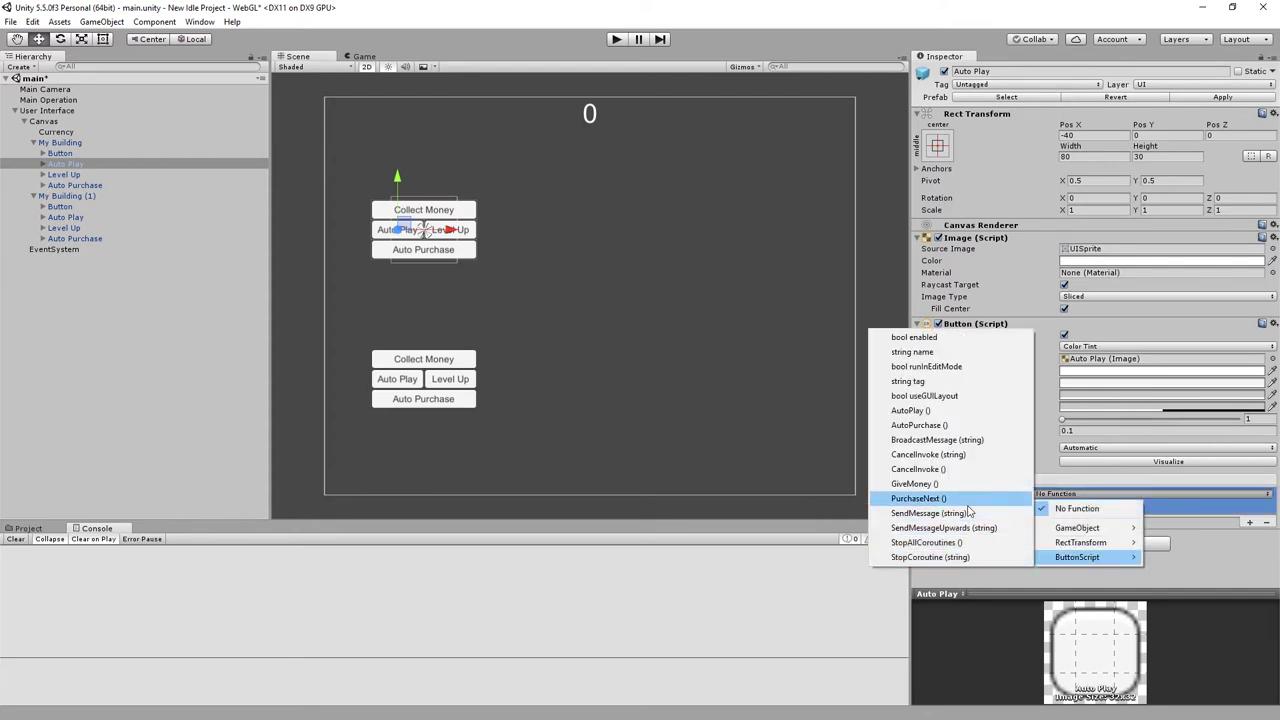
{"action": "left_click", "coordinate": [950, 411]}
{"action": "left_click", "coordinate": [1197, 97]}
Step: Make the first building's Level Up button call ButtonScript.PurchaseNext on My Building
{"action": "left_click", "coordinate": [66, 174]}
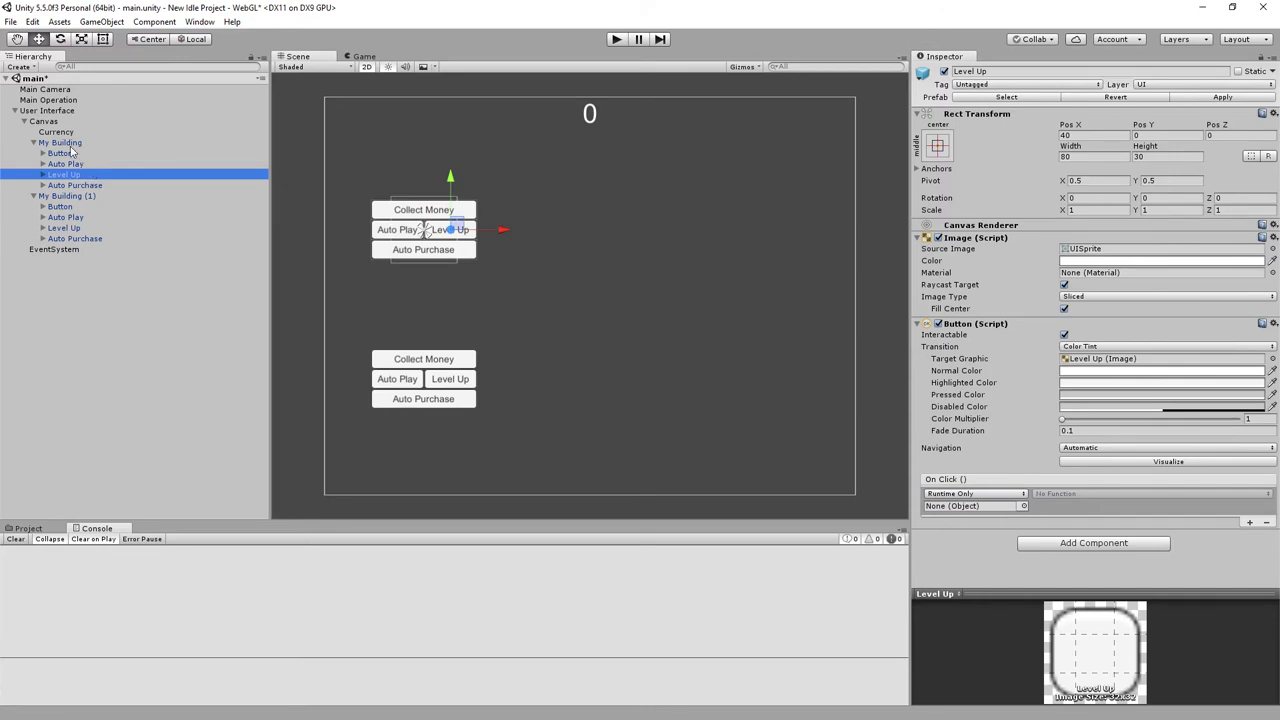
{"action": "left_click_drag", "start_coordinate": [62, 143], "coordinate": [975, 506]}
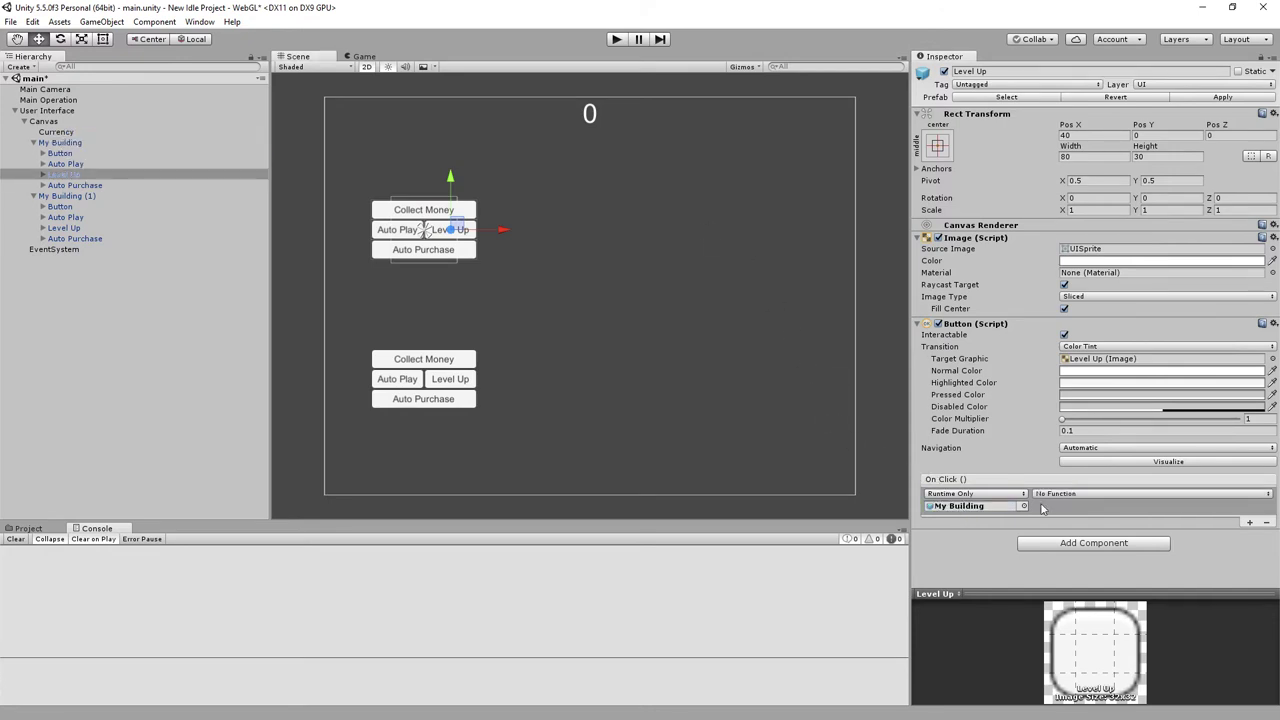
{"action": "left_click", "coordinate": [1118, 496]}
{"action": "mouse_move", "coordinate": [1073, 560]}
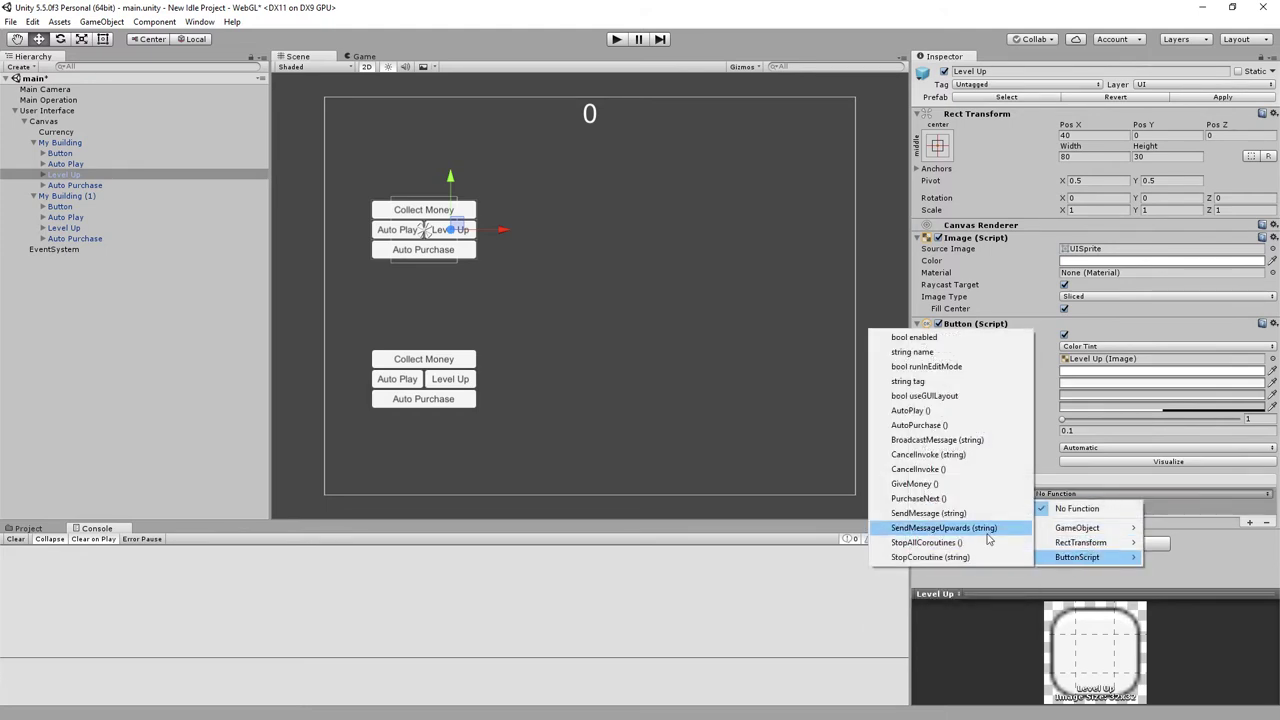
{"action": "left_click", "coordinate": [955, 498]}
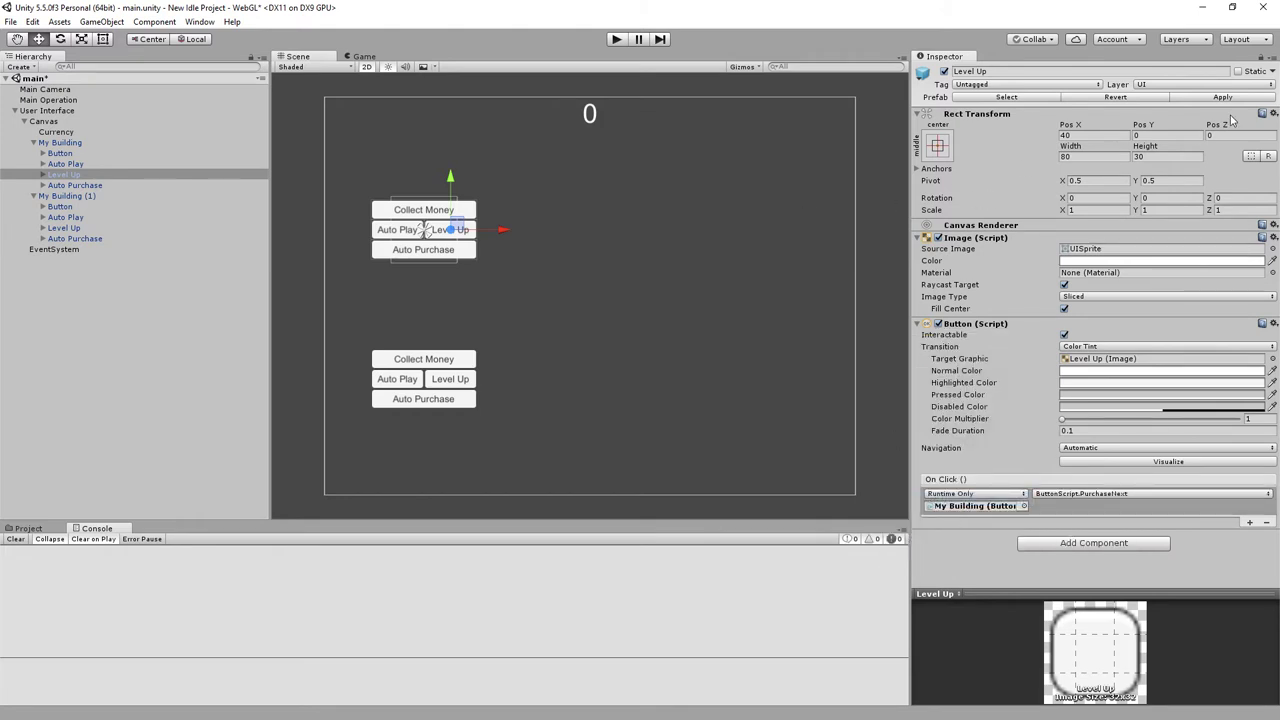
Step: Make Auto Purchase's On Click call ButtonScript.AutoPurchase on My Building and apply to the prefab
{"action": "left_click", "coordinate": [105, 186]}
{"action": "left_click_drag", "start_coordinate": [62, 143], "coordinate": [978, 508]}
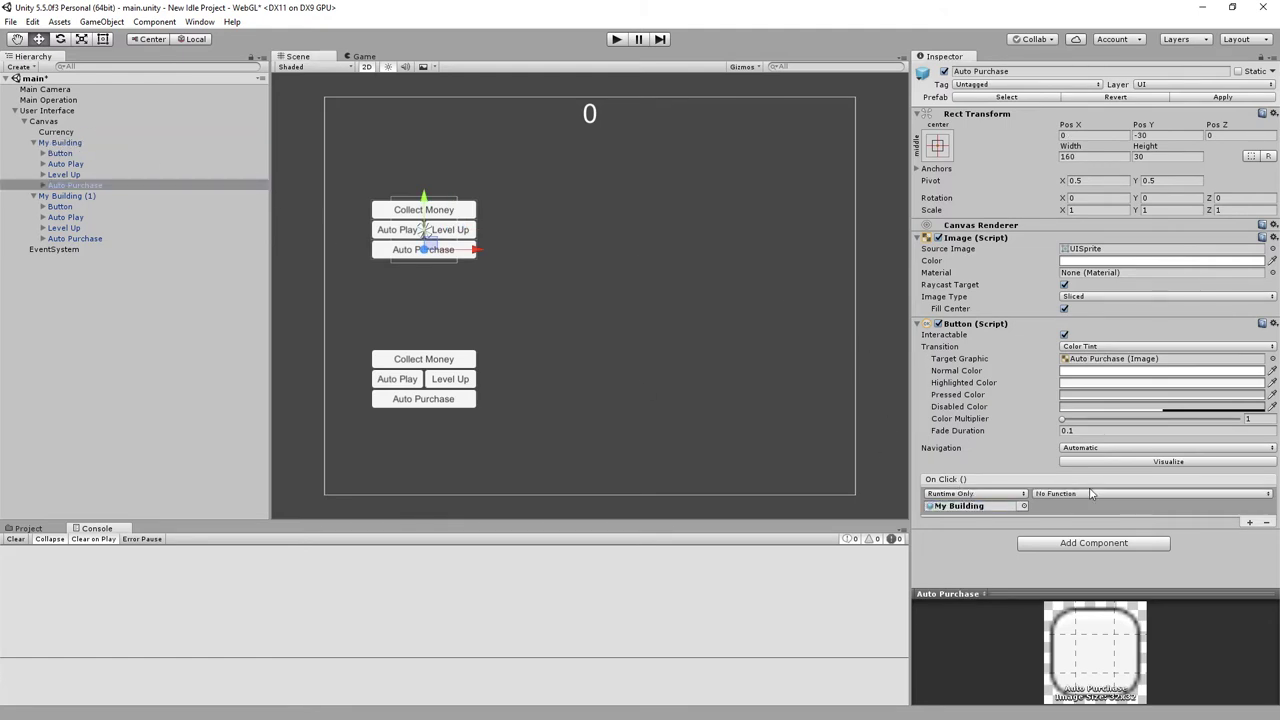
{"action": "left_click", "coordinate": [1075, 494]}
{"action": "mouse_move", "coordinate": [1075, 558]}
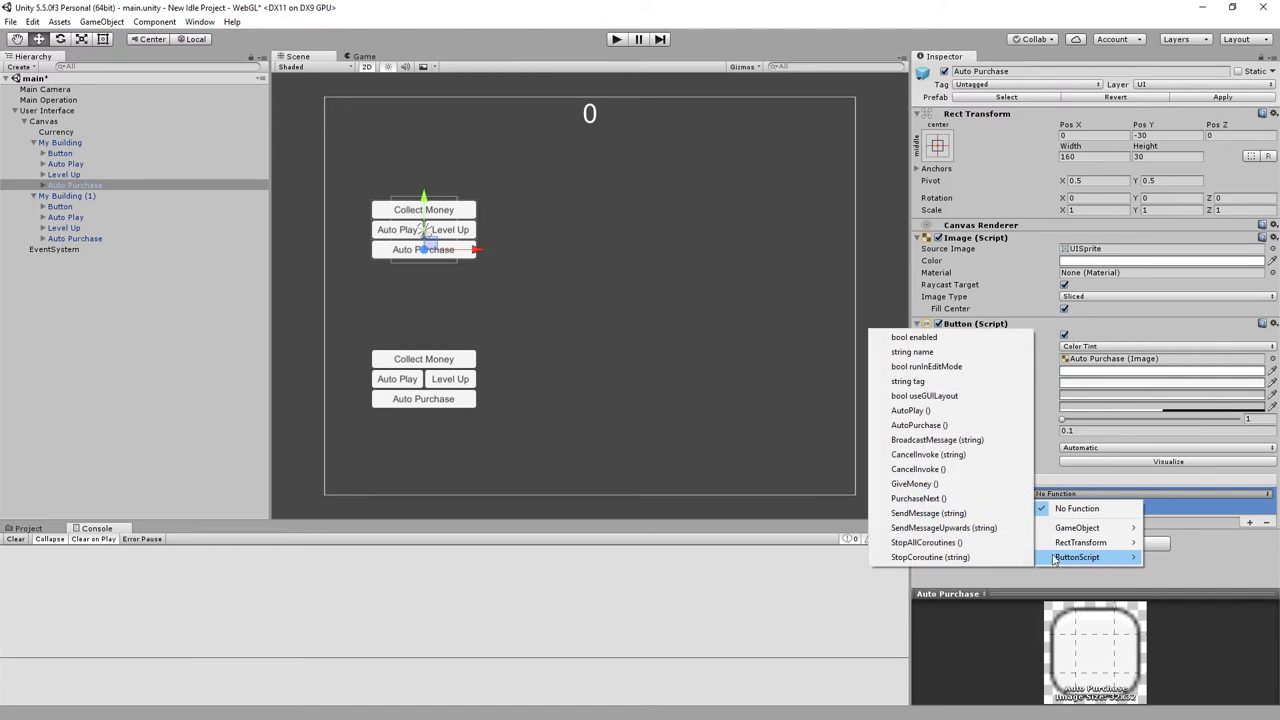
{"action": "left_click", "coordinate": [950, 426]}
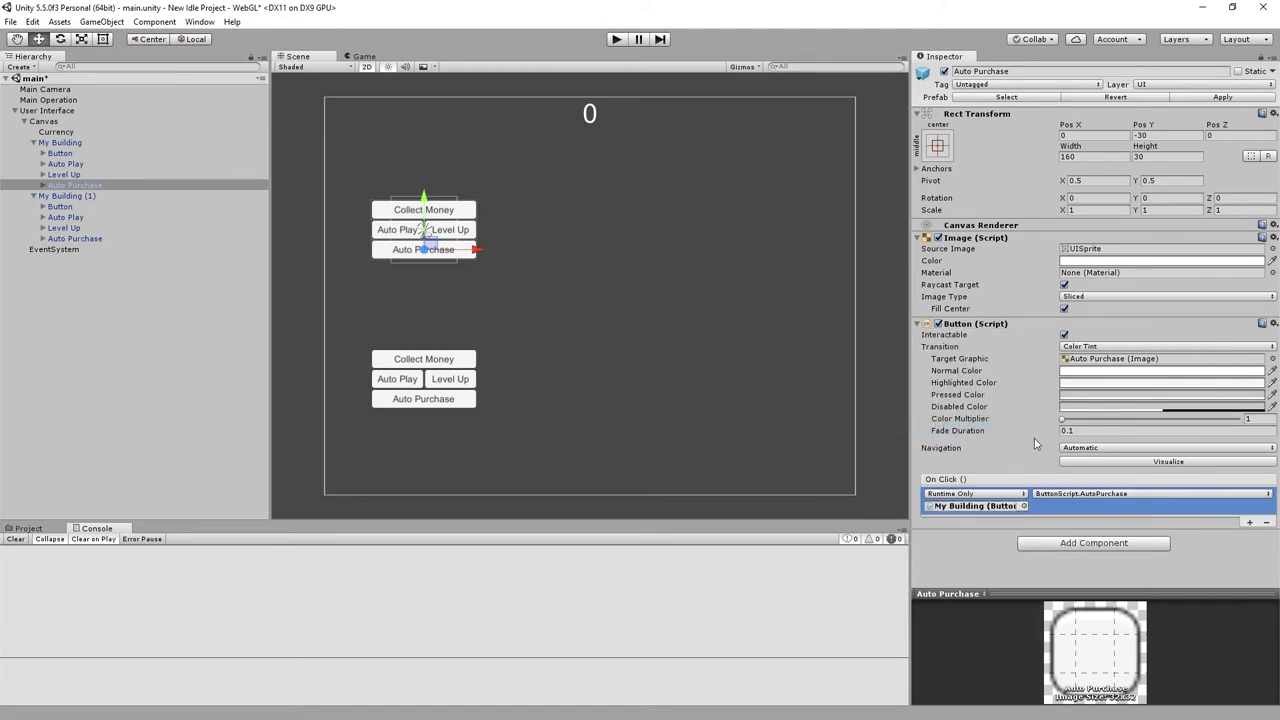
{"action": "left_click", "coordinate": [1226, 100]}
Step: Show the Assets folder in the Project tab and select the My Building prefab
{"action": "left_click", "coordinate": [42, 529]}
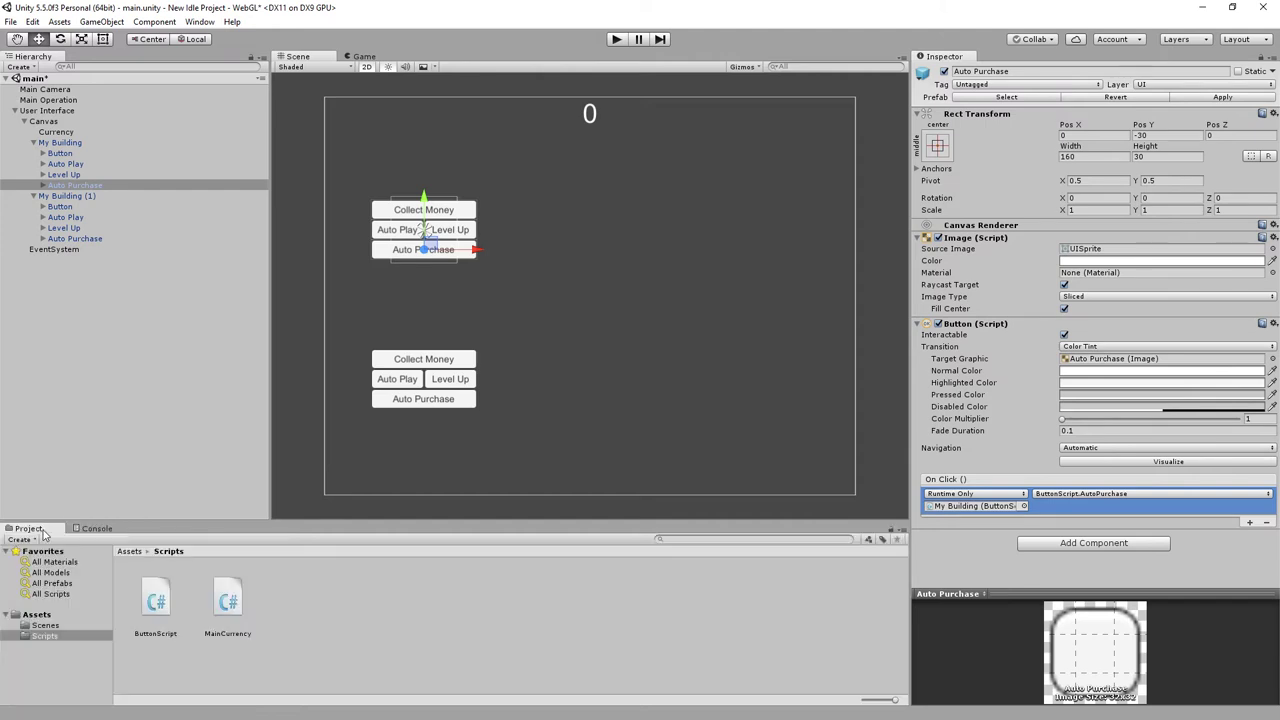
{"action": "left_click", "coordinate": [69, 614]}
{"action": "left_click", "coordinate": [316, 605]}
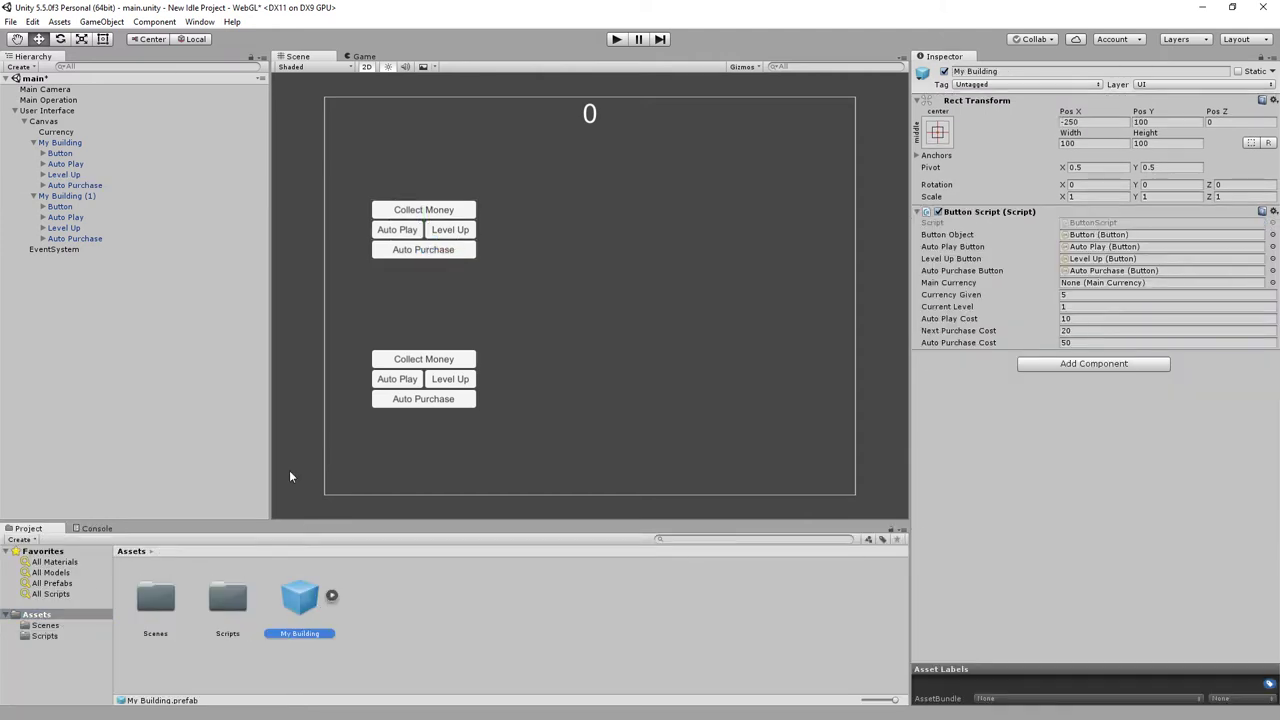
Step: Check My Building (1)'s Collect Money, Auto Play, Level Up and Auto Purchase buttons
{"action": "left_click", "coordinate": [91, 197]}
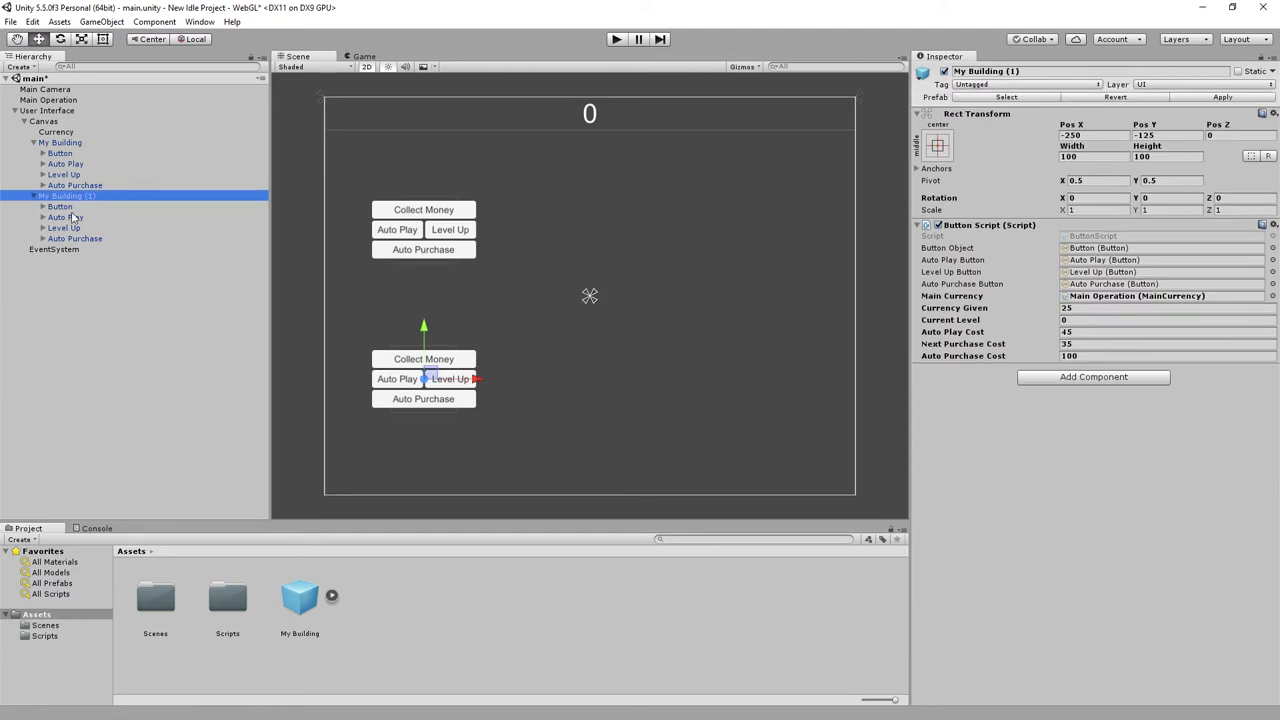
{"action": "left_click", "coordinate": [79, 208]}
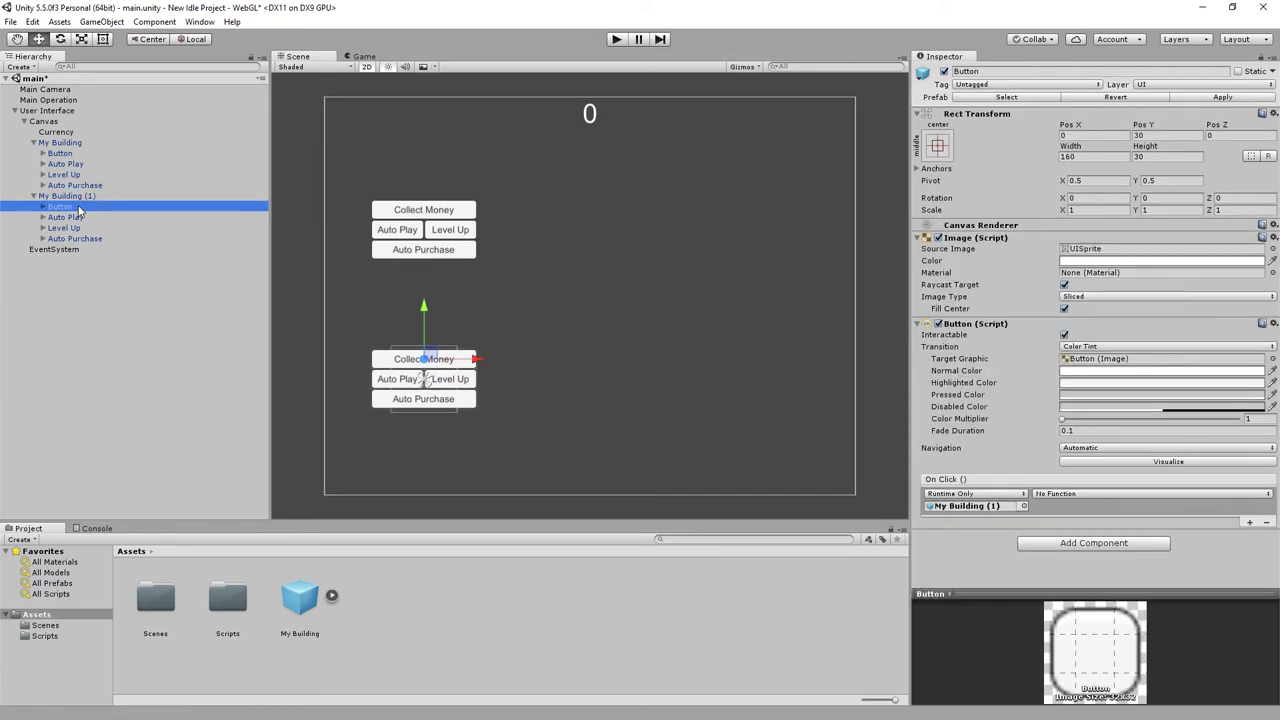
{"action": "left_click", "coordinate": [89, 218]}
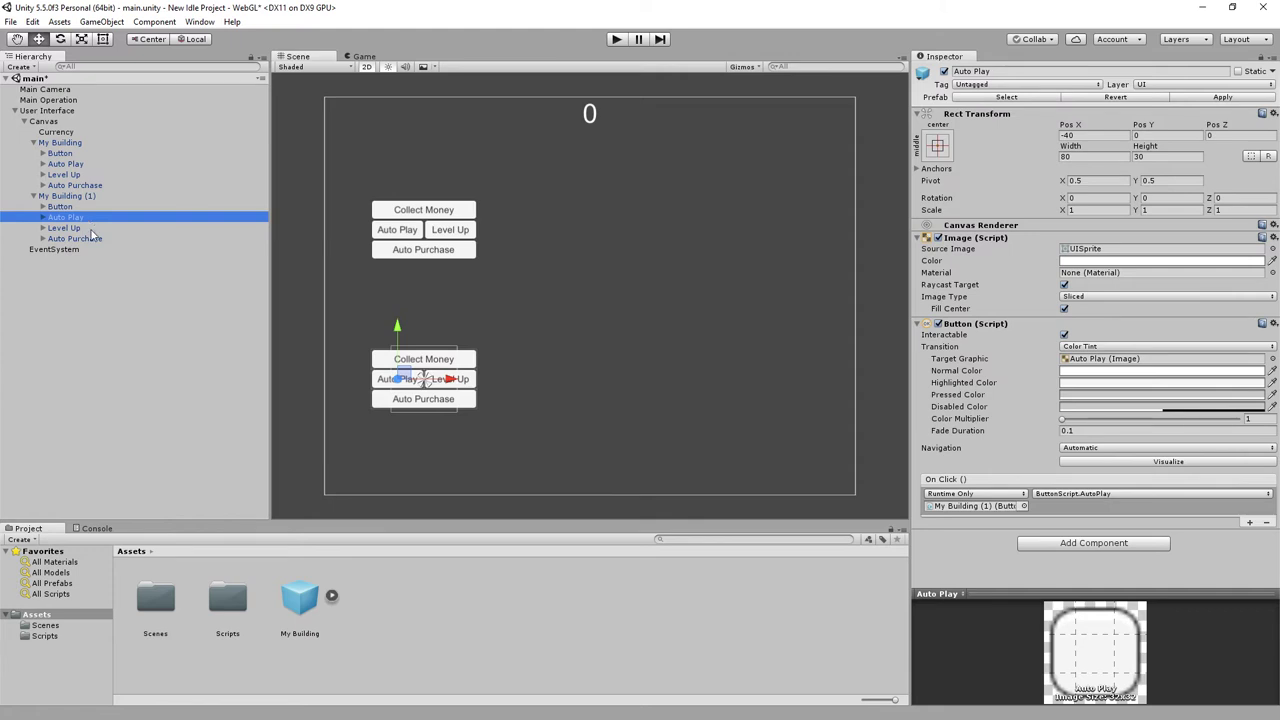
{"action": "left_click", "coordinate": [90, 228]}
{"action": "left_click", "coordinate": [98, 239]}
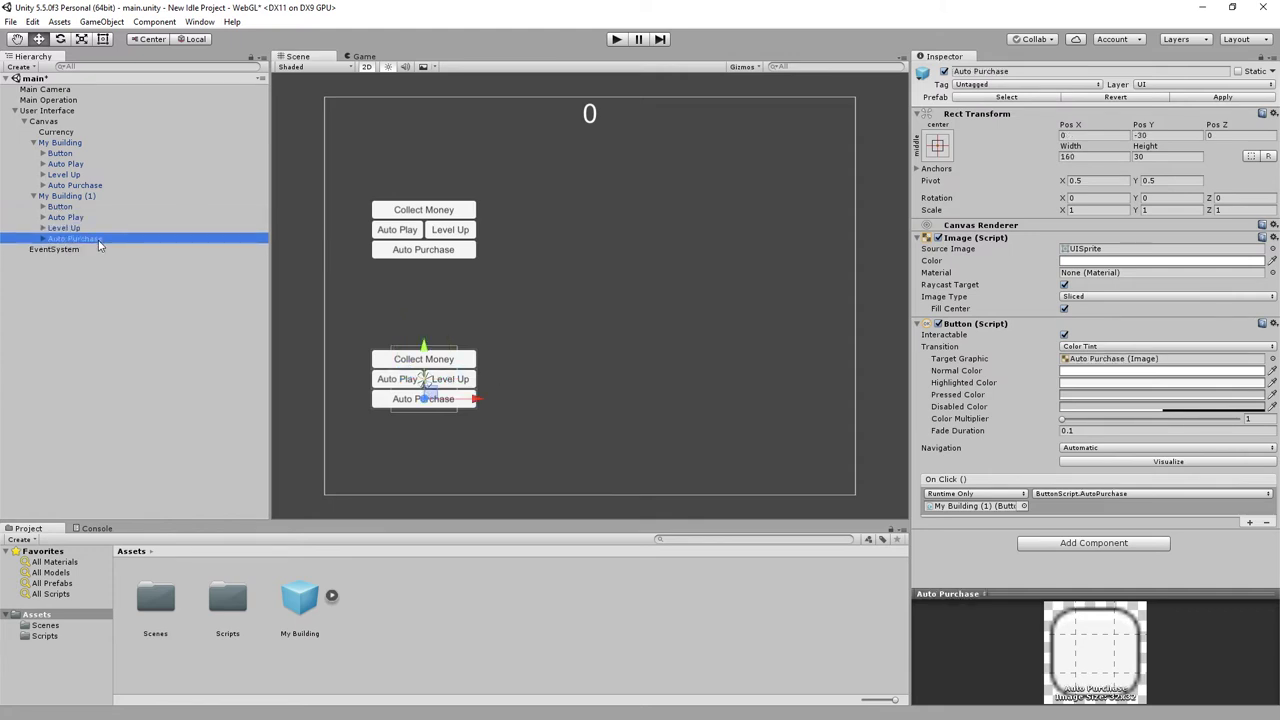
{"action": "left_click", "coordinate": [120, 197]}
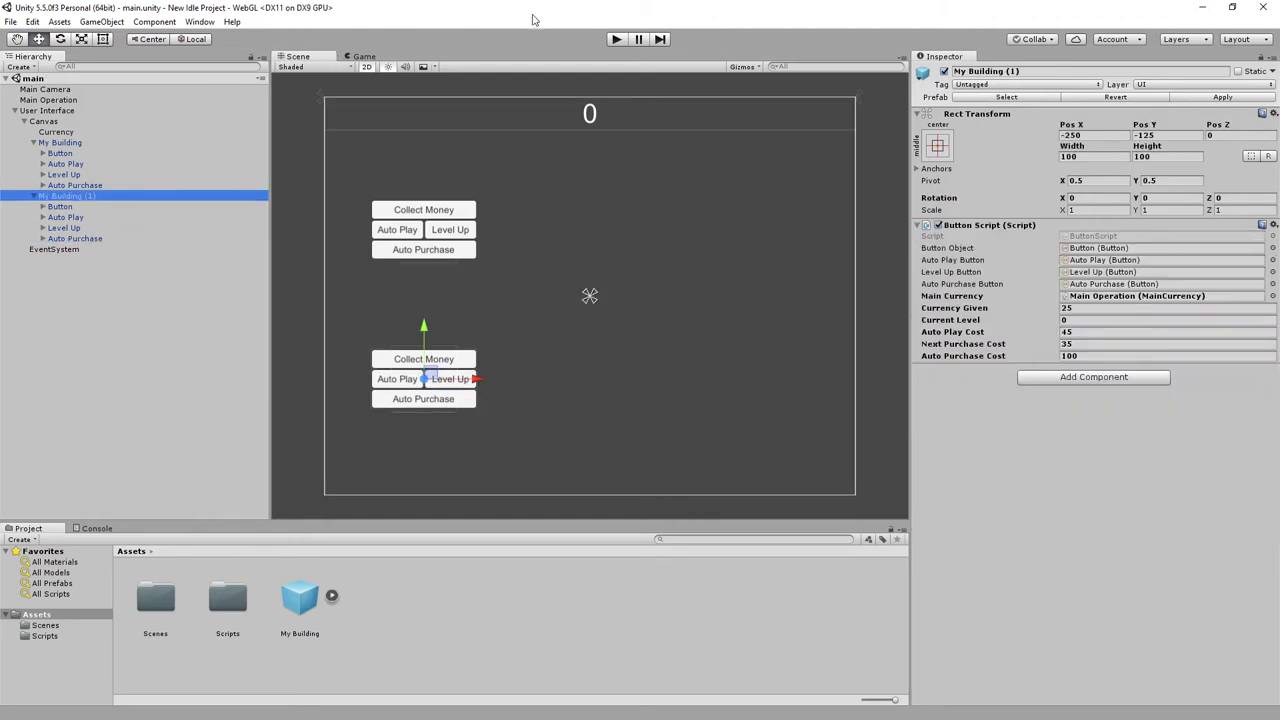
{"action": "left_click", "coordinate": [616, 39]}
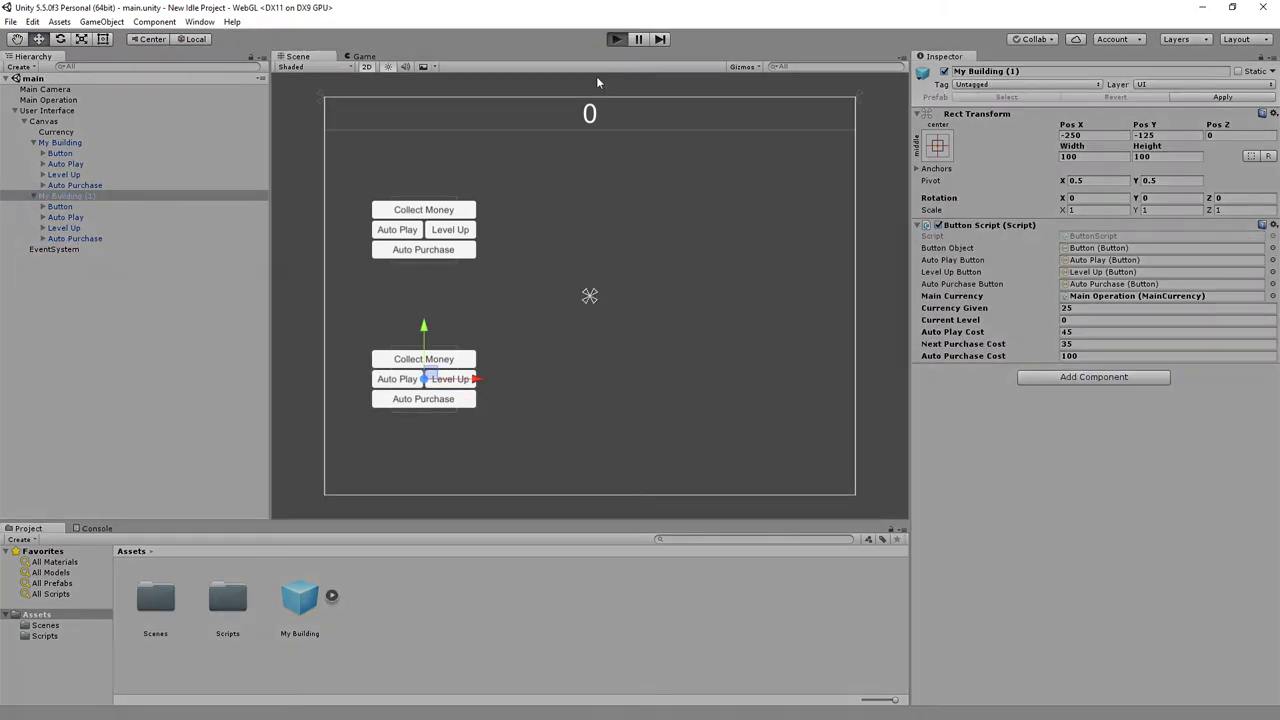
{"action": "left_click", "coordinate": [425, 208]}
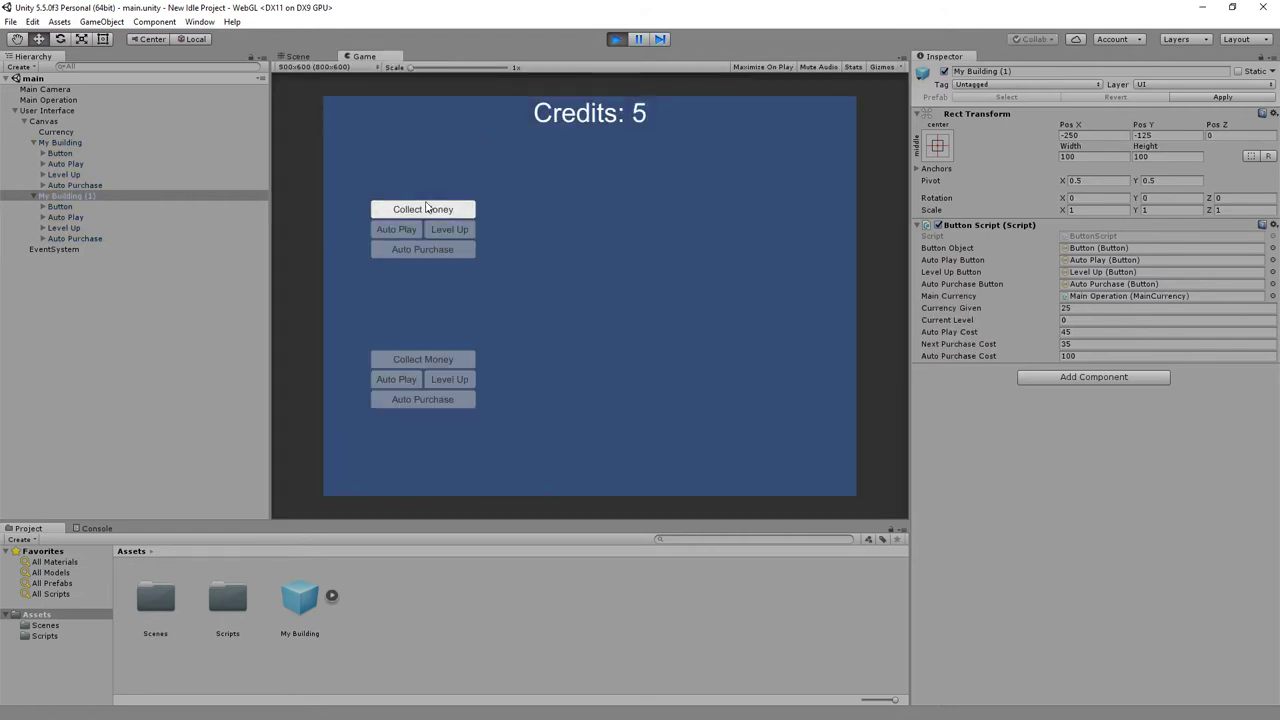
{"action": "left_click", "coordinate": [426, 208]}
{"action": "left_click", "coordinate": [377, 229]}
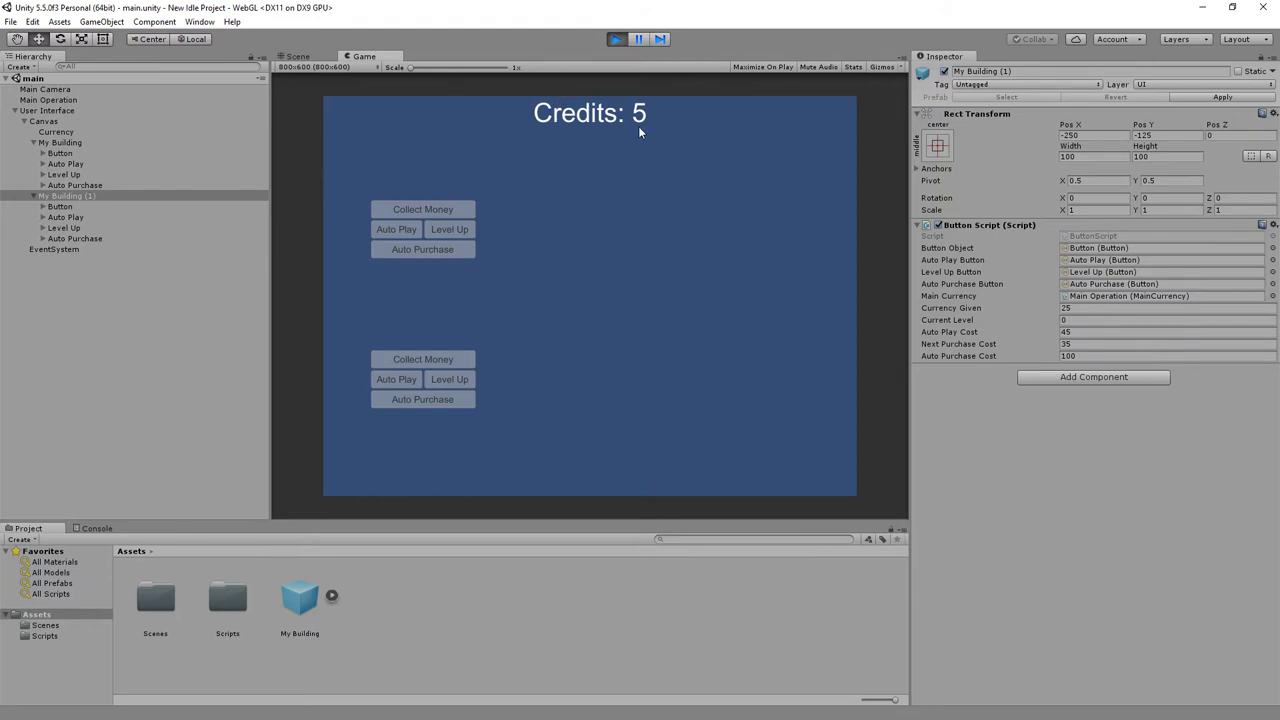
{"action": "left_click", "coordinate": [615, 40]}
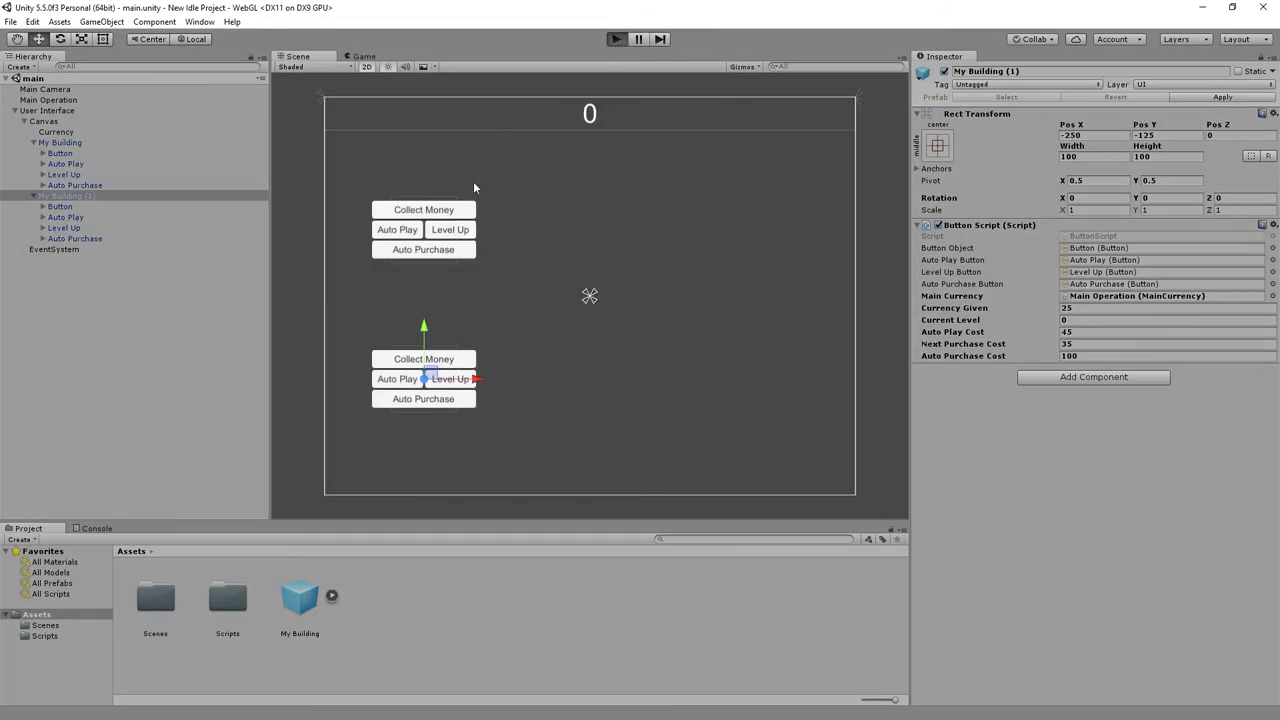
{"action": "key", "text": "ctrl+p"}
{"action": "left_click", "coordinate": [461, 209]}
{"action": "left_click", "coordinate": [461, 209]}
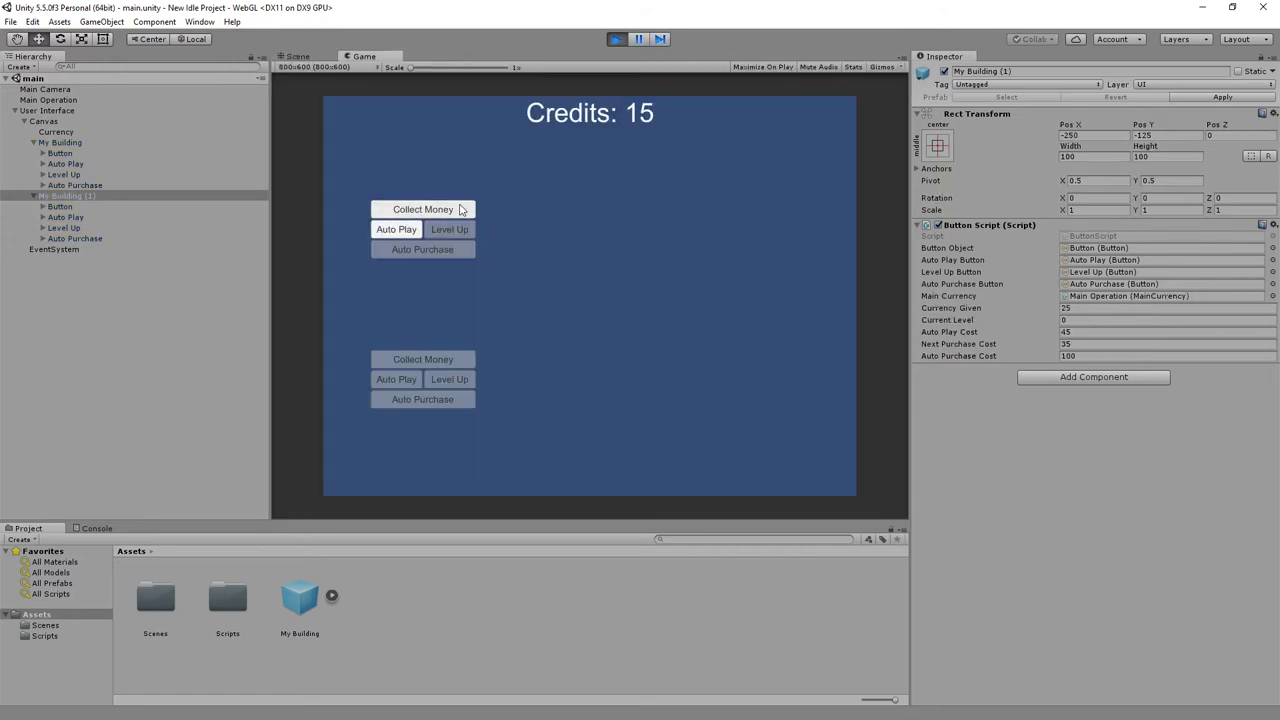
{"action": "left_click", "coordinate": [461, 209]}
{"action": "left_click", "coordinate": [461, 209]}
{"action": "left_click", "coordinate": [463, 209]}
{"action": "left_click", "coordinate": [463, 209]}
{"action": "left_click", "coordinate": [463, 209]}
{"action": "left_click", "coordinate": [451, 381]}
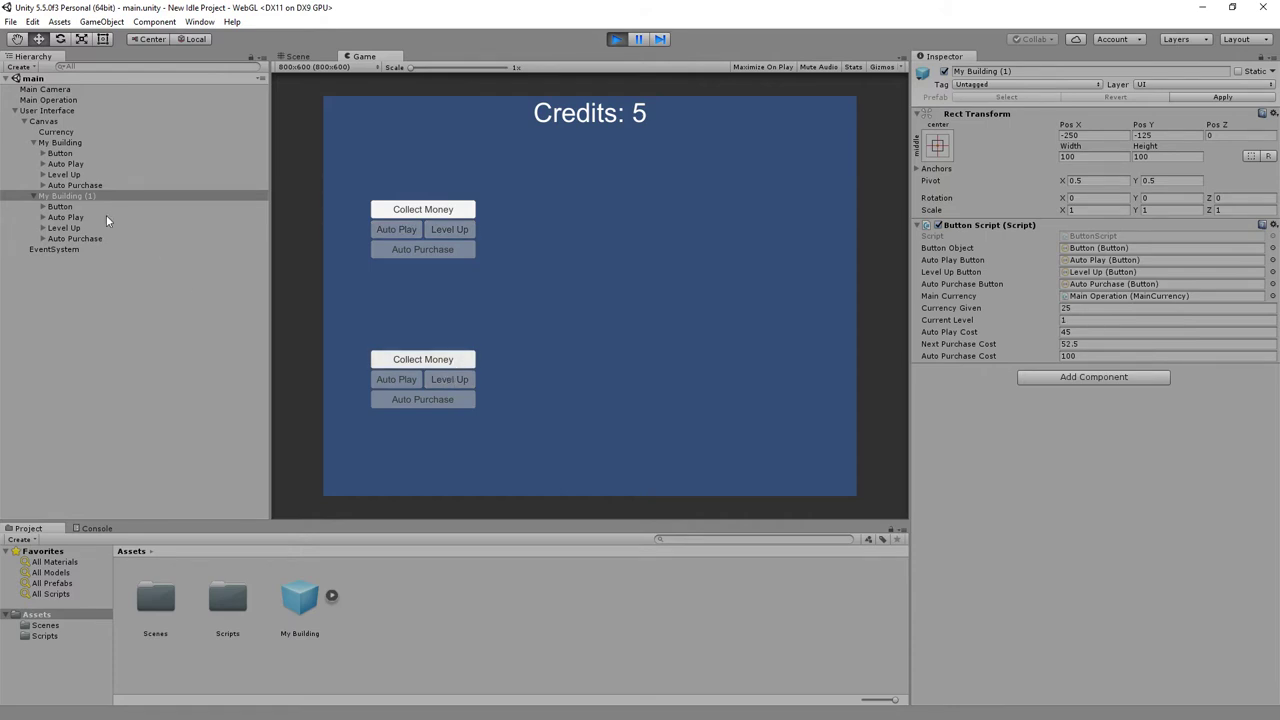
{"action": "left_click", "coordinate": [72, 208]}
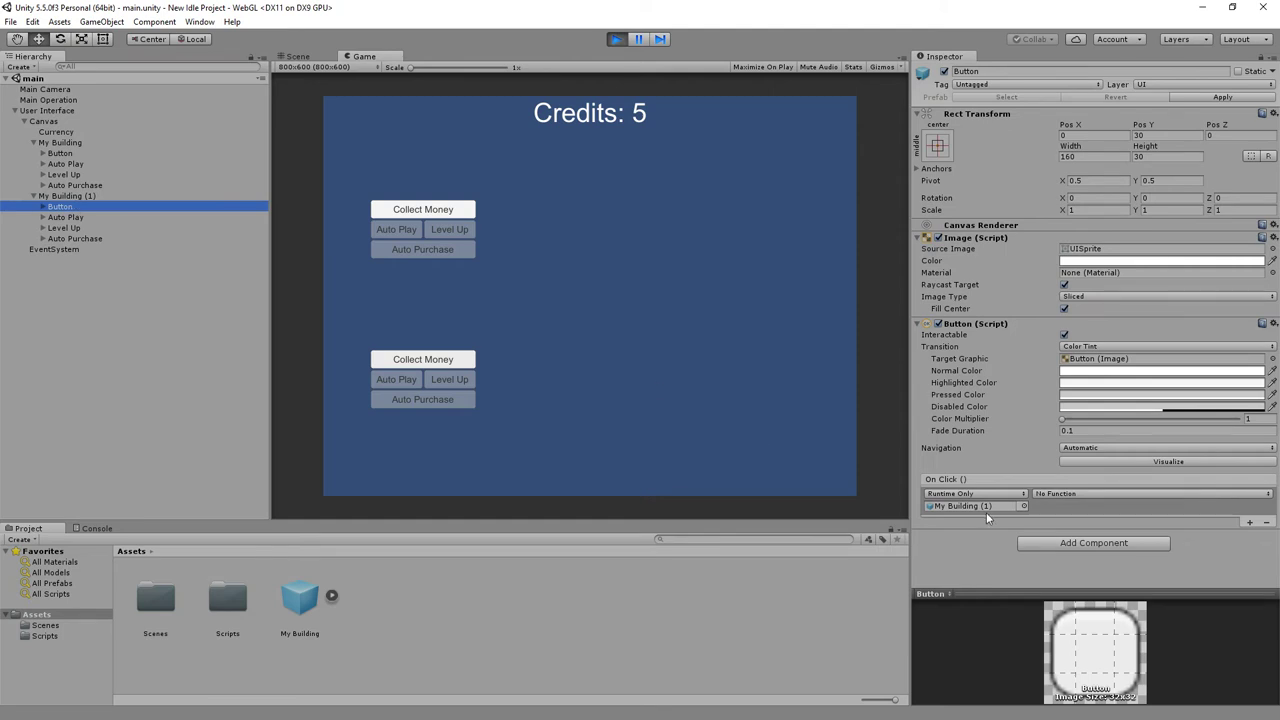
{"action": "left_click", "coordinate": [616, 39]}
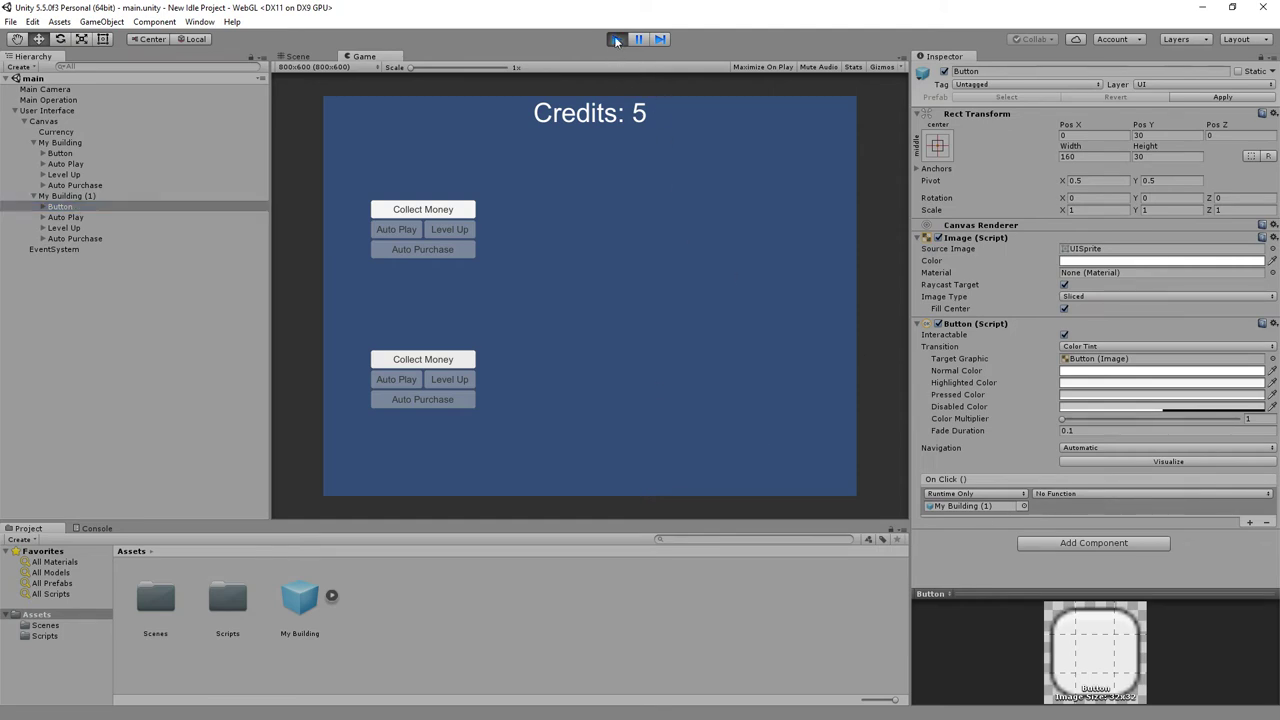
{"action": "left_click", "coordinate": [84, 196]}
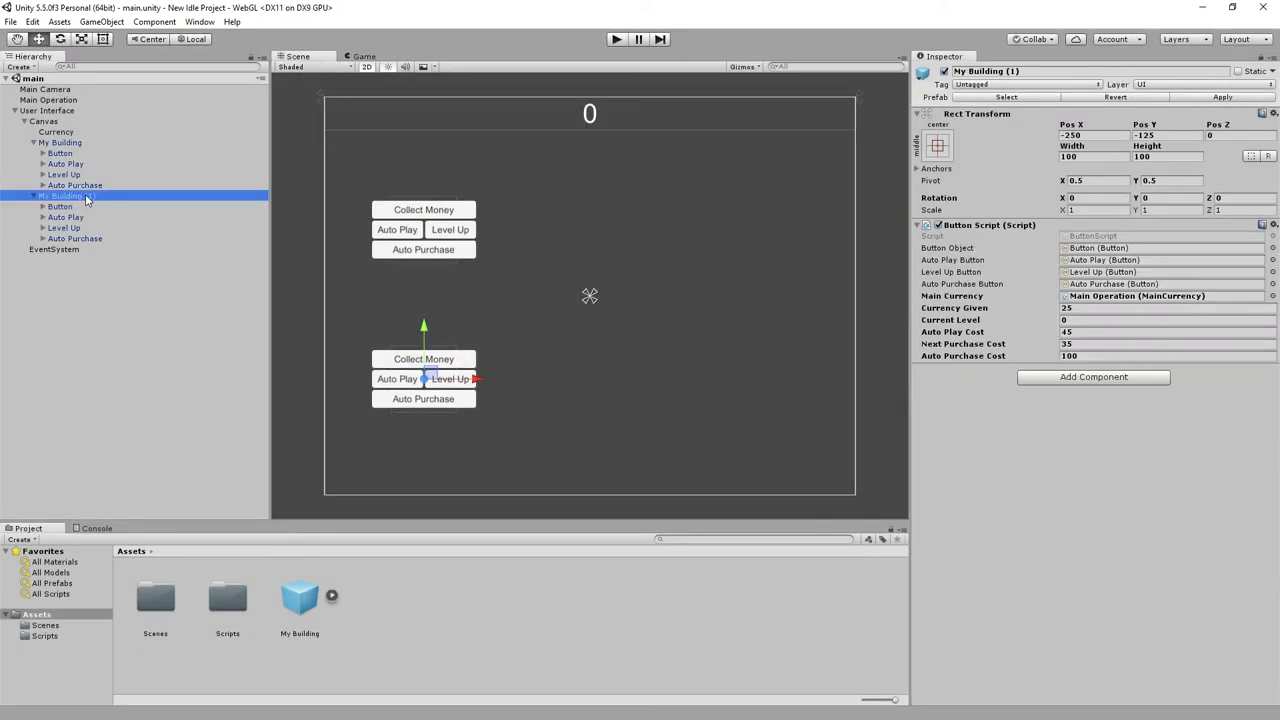
Step: Delete My Building (1) and drop a new My Building prefab instance under Canvas
{"action": "key", "text": "Delete"}
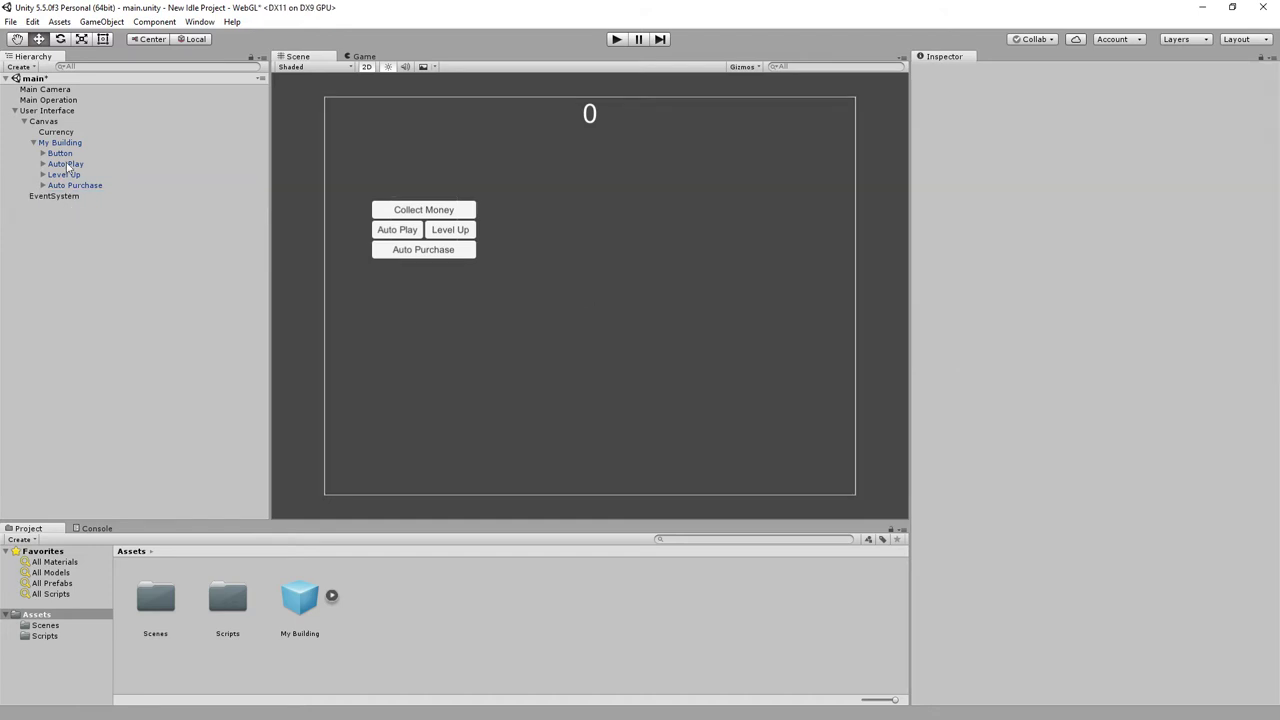
{"action": "left_click", "coordinate": [31, 143]}
{"action": "left_click", "coordinate": [44, 121]}
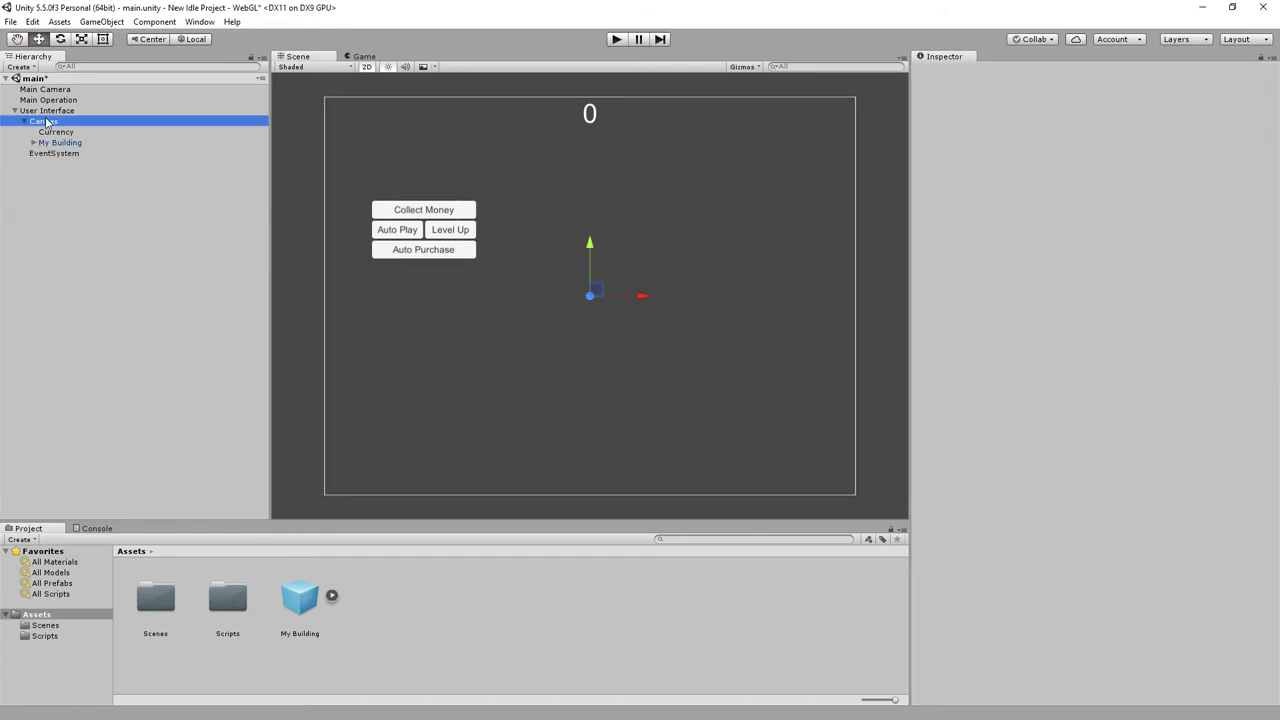
{"action": "left_click_drag", "start_coordinate": [300, 598], "coordinate": [44, 121]}
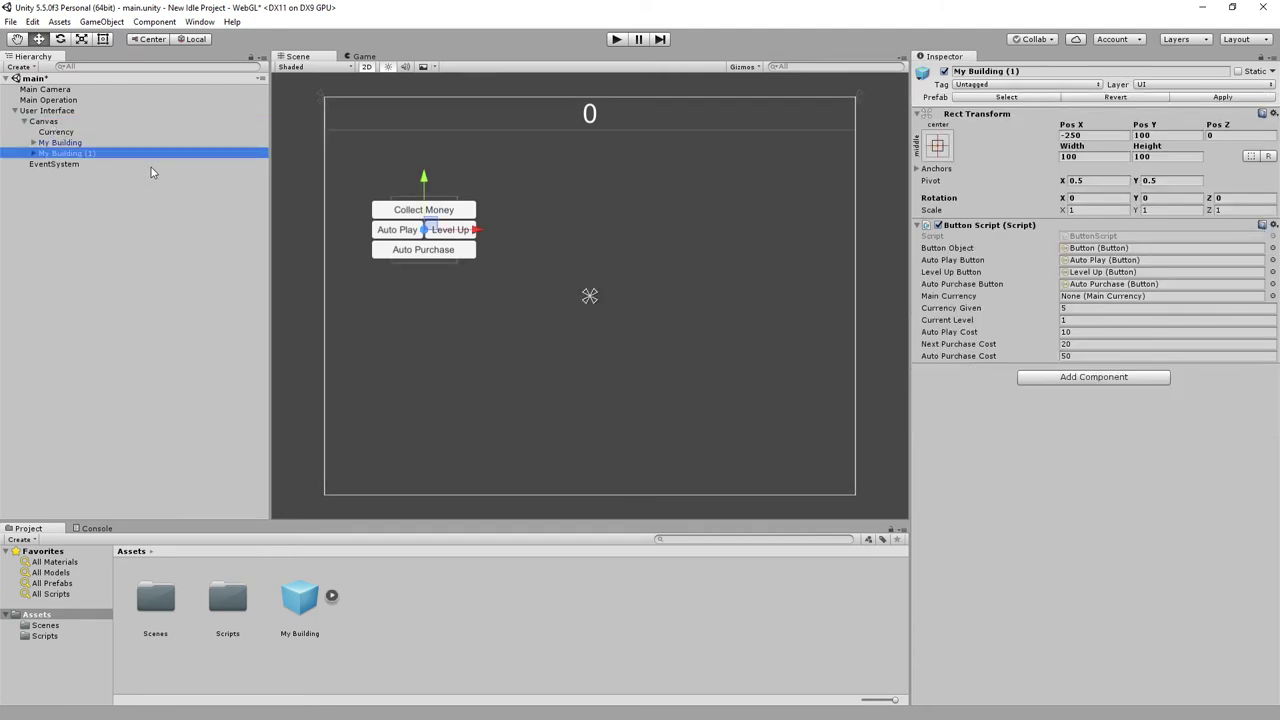
Step: Keep the new copy named My Building (1) and move it below the first building
{"action": "left_click", "coordinate": [76, 155]}
{"action": "left_click", "coordinate": [62, 155]}
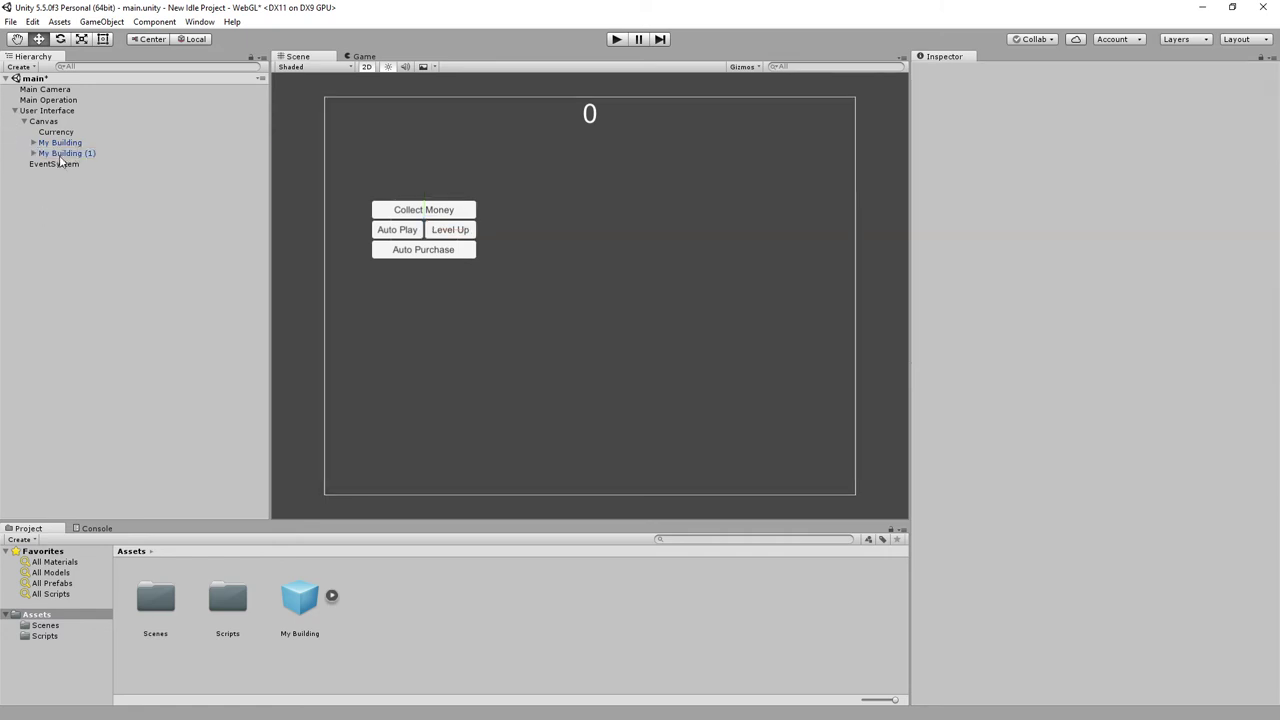
{"action": "left_click_drag", "start_coordinate": [425, 231], "coordinate": [428, 337]}
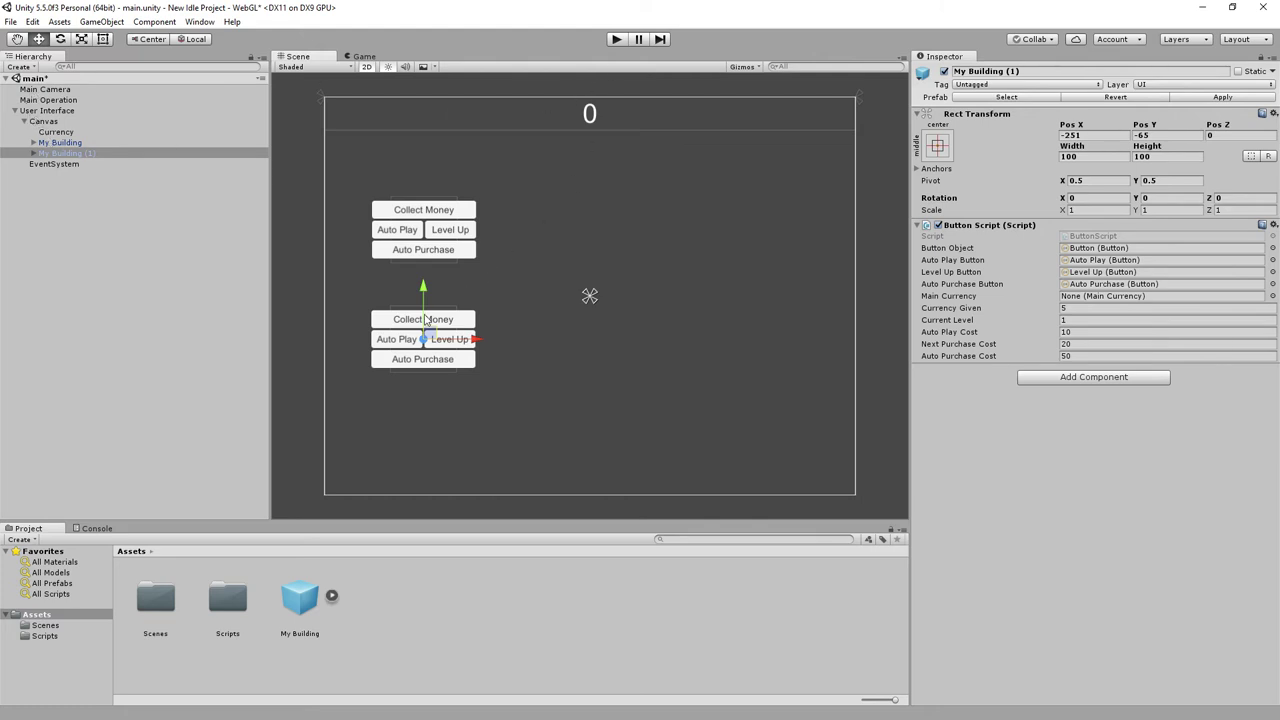
Step: Inspect the new building's child buttons, then reselect My Building (1)
{"action": "left_click", "coordinate": [34, 153]}
{"action": "left_click", "coordinate": [50, 164]}
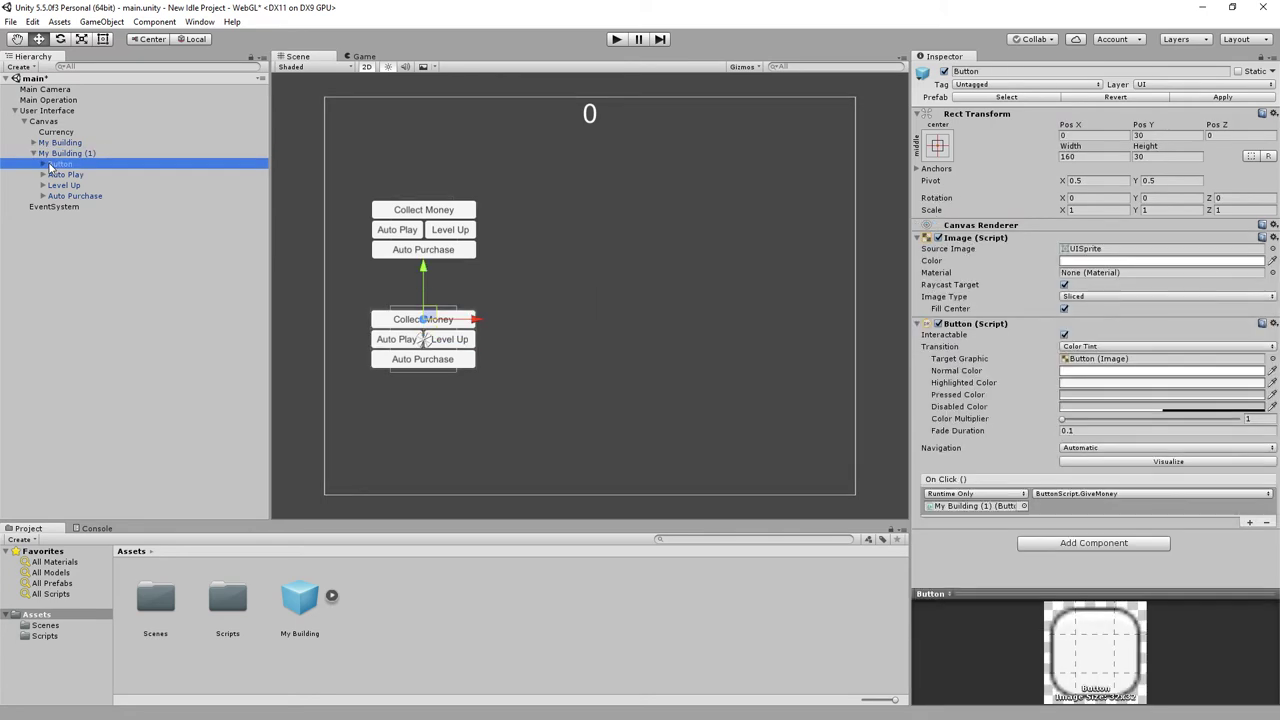
{"action": "key", "text": "Down"}
{"action": "key", "text": "Down"}
{"action": "key", "text": "Down"}
{"action": "key", "text": "Up"}
{"action": "key", "text": "Up"}
{"action": "key", "text": "Up"}
{"action": "key", "text": "Down"}
{"action": "key", "text": "Down"}
{"action": "key", "text": "Up"}
{"action": "key", "text": "Up"}
{"action": "left_click", "coordinate": [67, 155]}
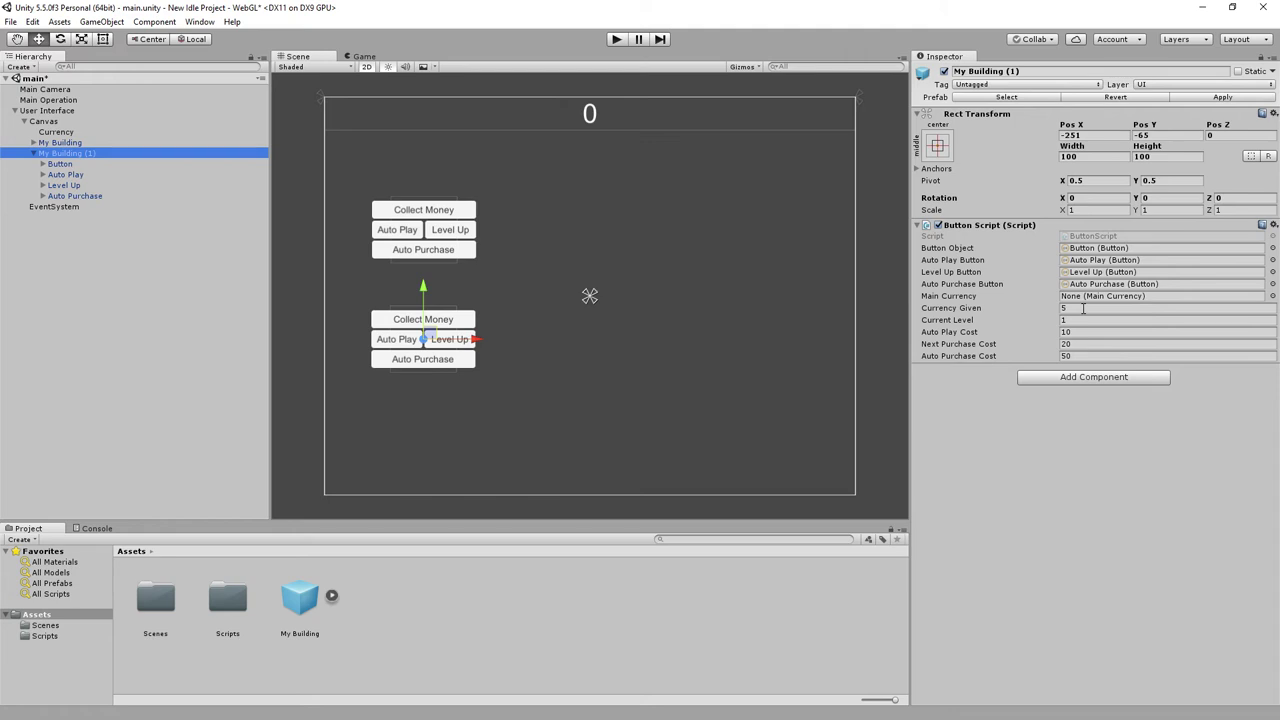
Step: Set Currency Given 25, Current Level 0, Auto Play Cost 50 and Next Purchase Cost 35
{"action": "left_click", "coordinate": [1083, 308]}
{"action": "type", "text": "2"}
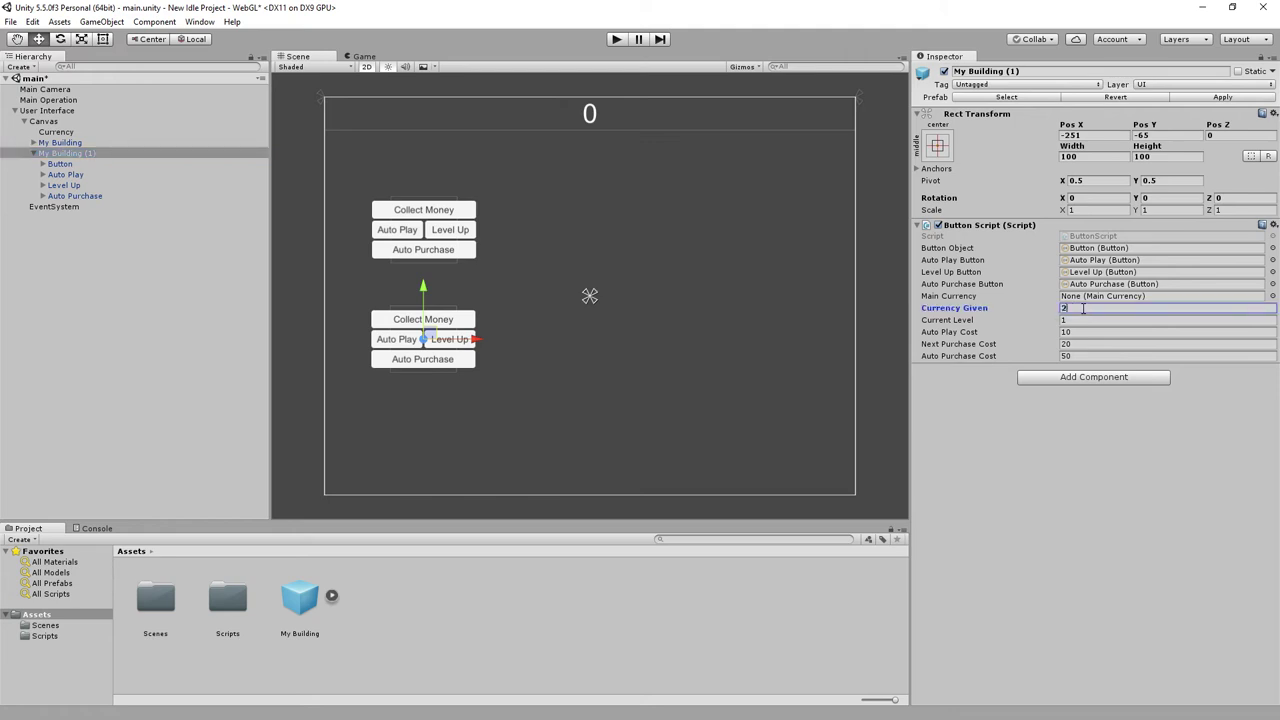
{"action": "type", "text": "5"}
{"action": "left_click", "coordinate": [1079, 321]}
{"action": "type", "text": "0"}
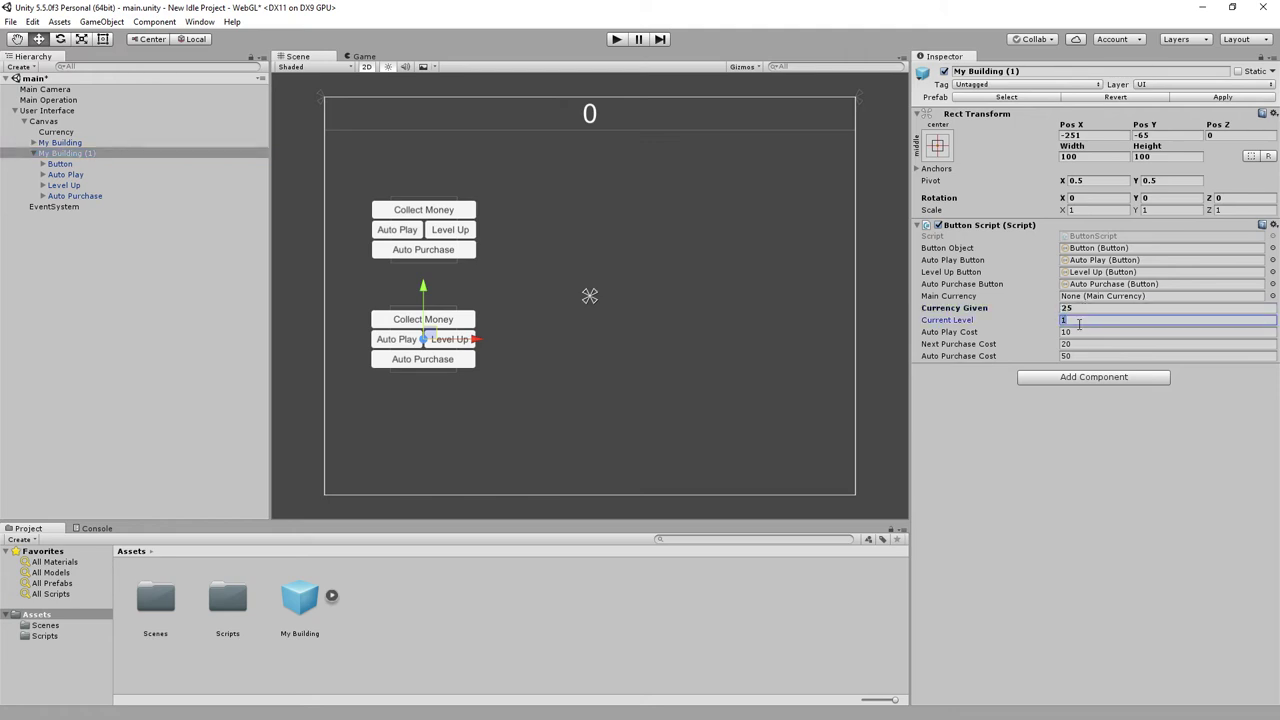
{"action": "left_click", "coordinate": [1081, 331]}
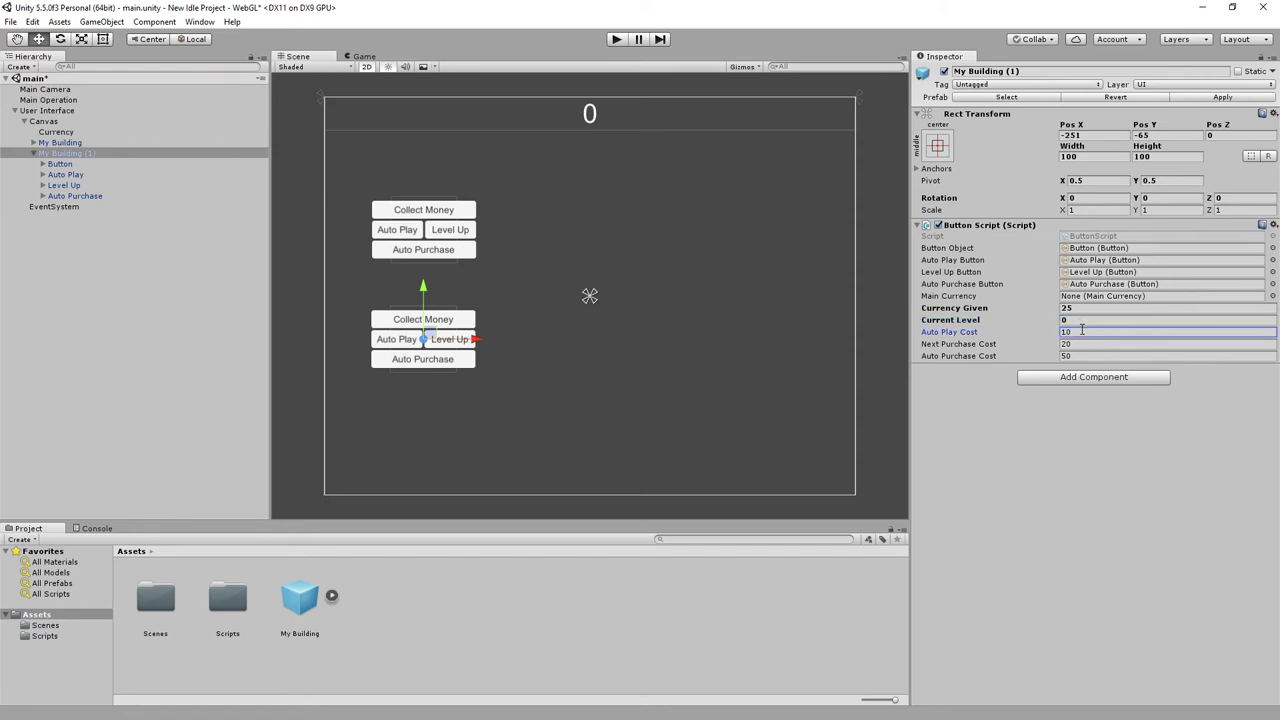
{"action": "type", "text": "5"}
{"action": "left_click", "coordinate": [1082, 344]}
{"action": "type", "text": "35"}
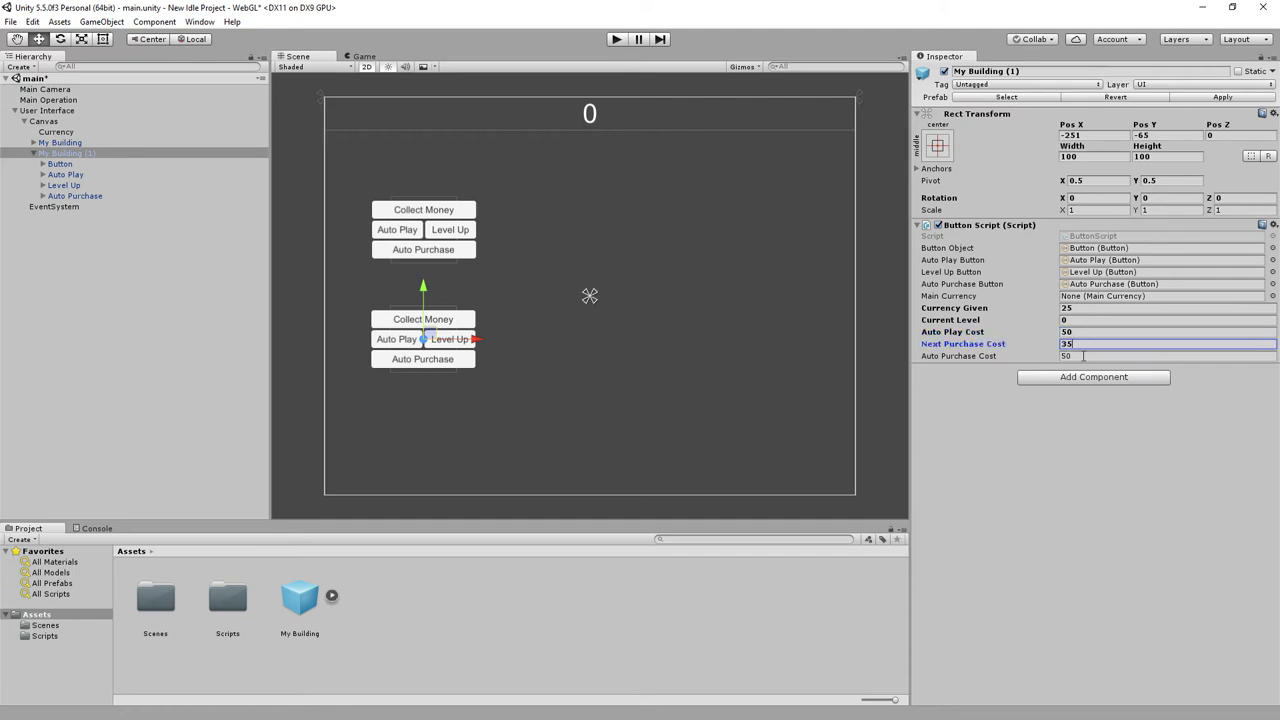